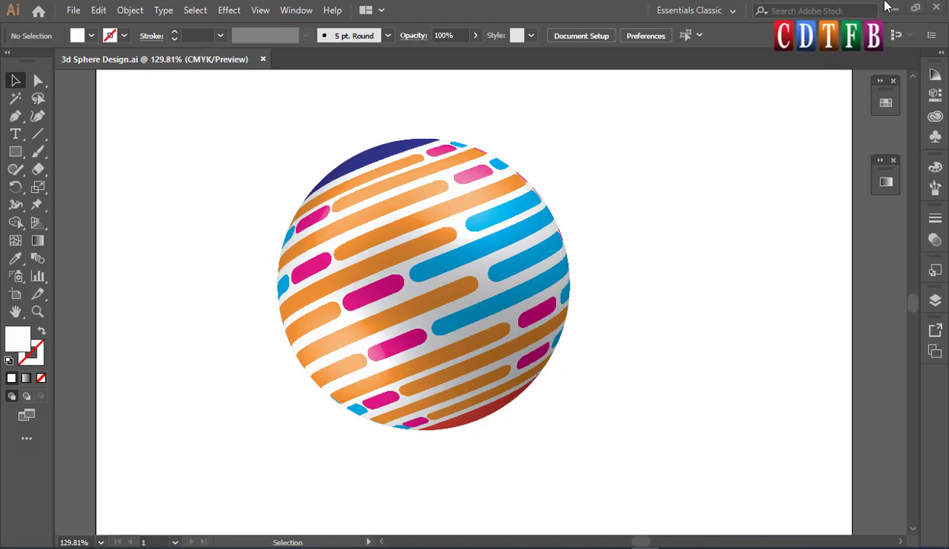
- Move the 3D sphere onto the pasteboard right of the artboard and scale it down
key("ctrl+0")
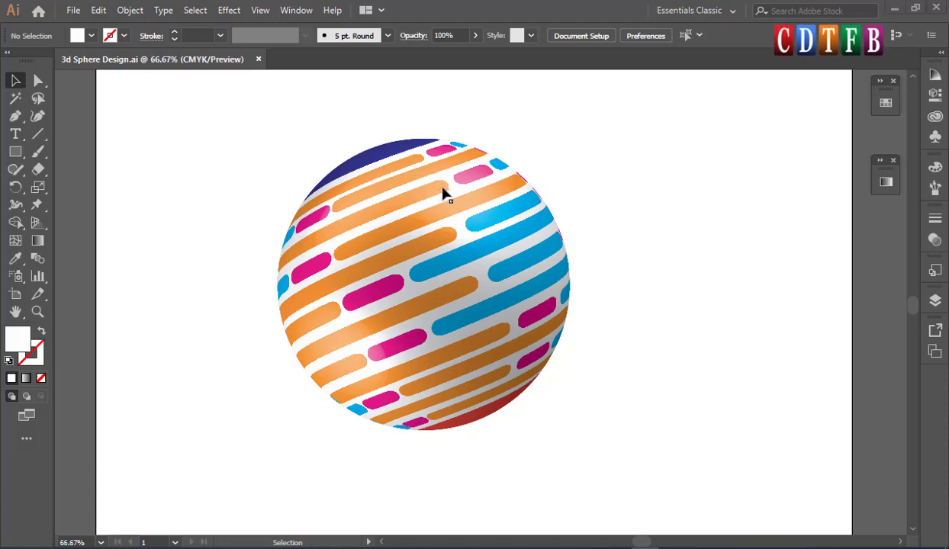
left_click_drag(442, 242, 792, 346)
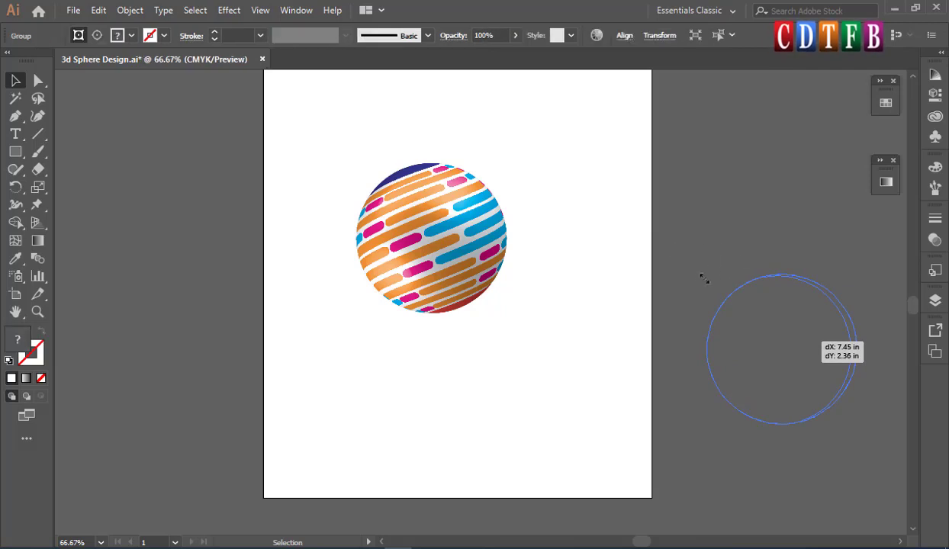
left_click_drag(719, 292, 769, 341)
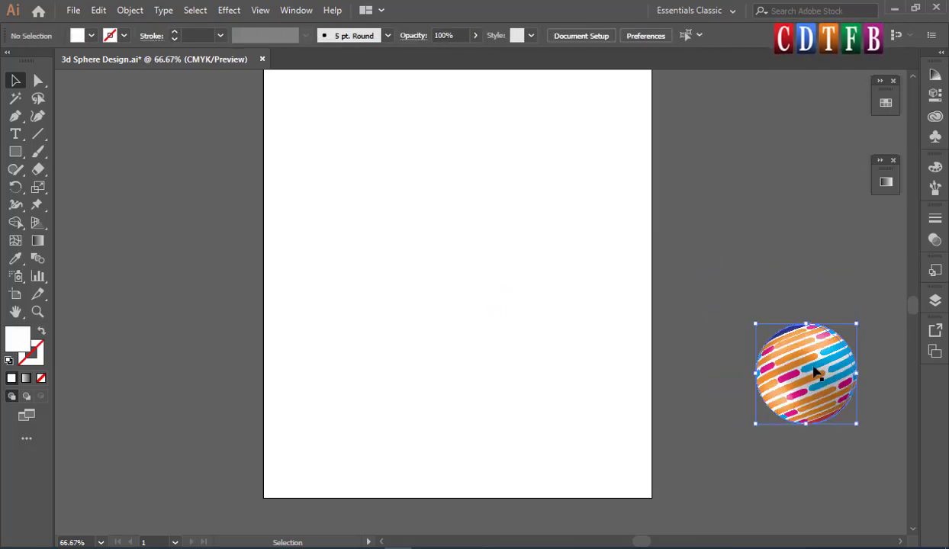
mouse_move(501, 188)
left_mouse_down()
mouse_move(466, 272)
mouse_move(445, 235)
left_mouse_up()
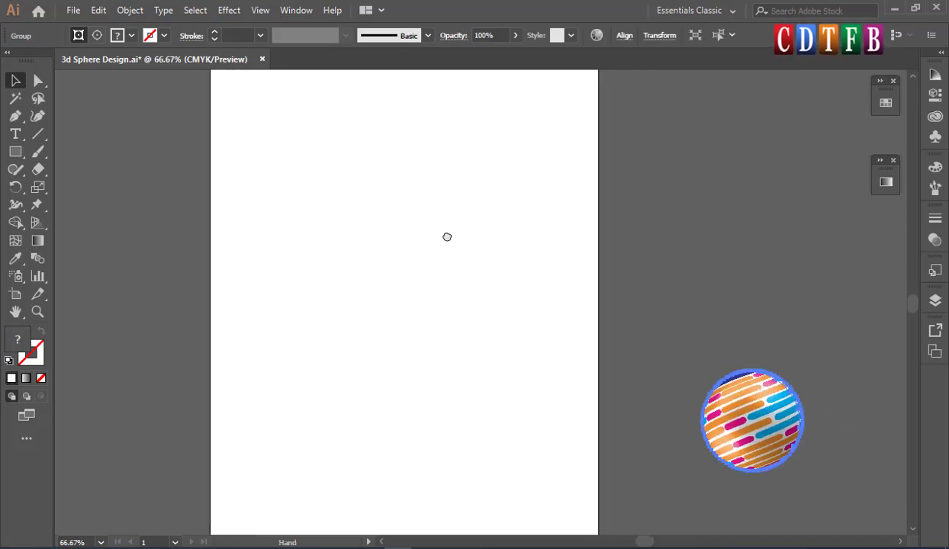
left_click(676, 284)
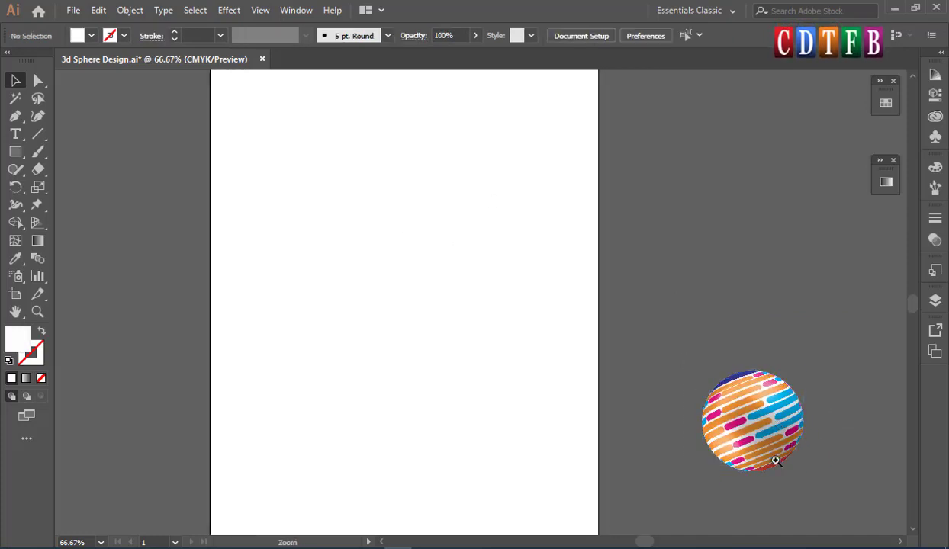
left_click_drag(671, 372, 839, 509)
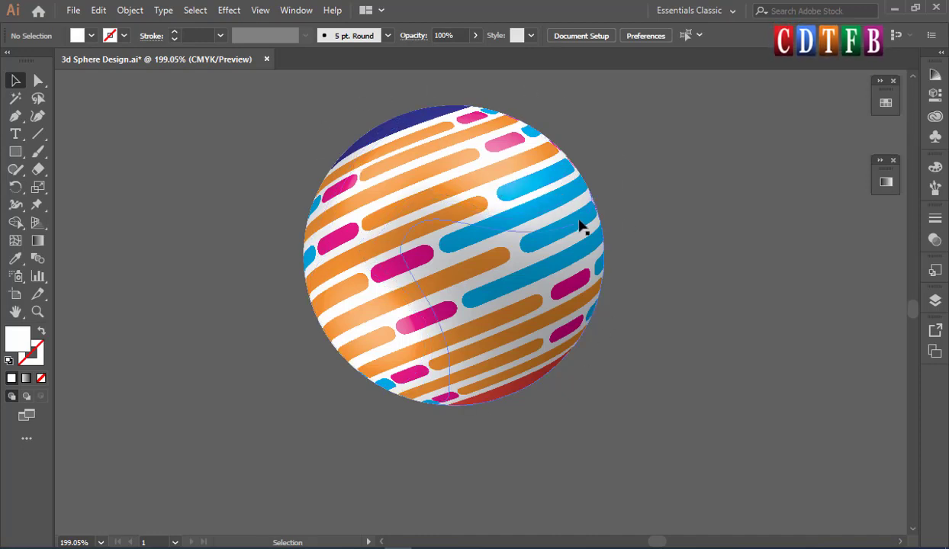
key("ctrl+0")
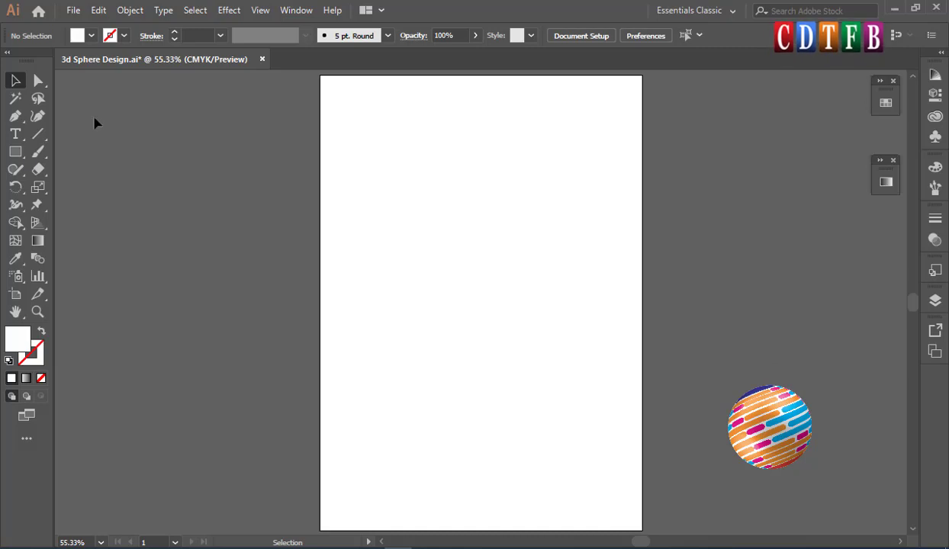
- Draw a short horizontal line near the artboard's top-left, select it, and make its stroke active
left_click(38, 135)
left_click_drag(344, 120, 403, 120)
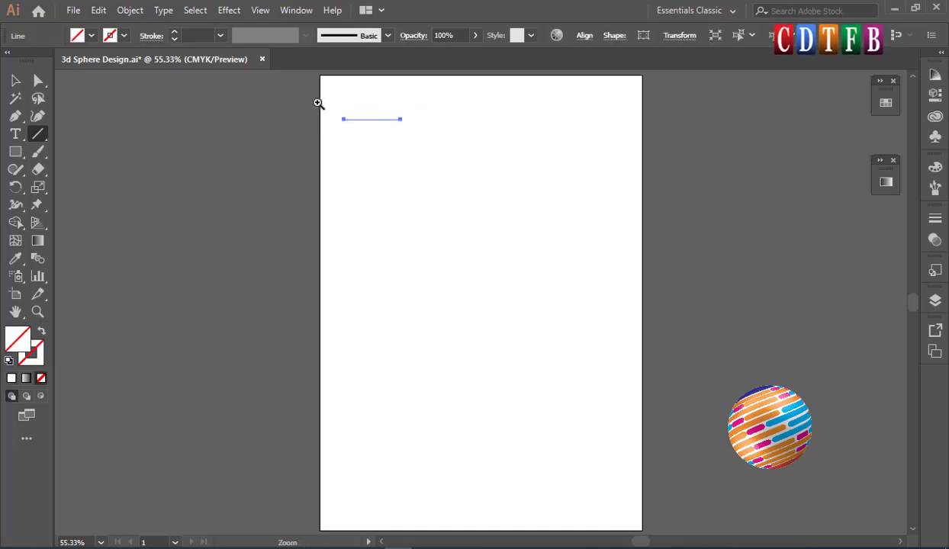
left_click_drag(316, 86, 487, 157)
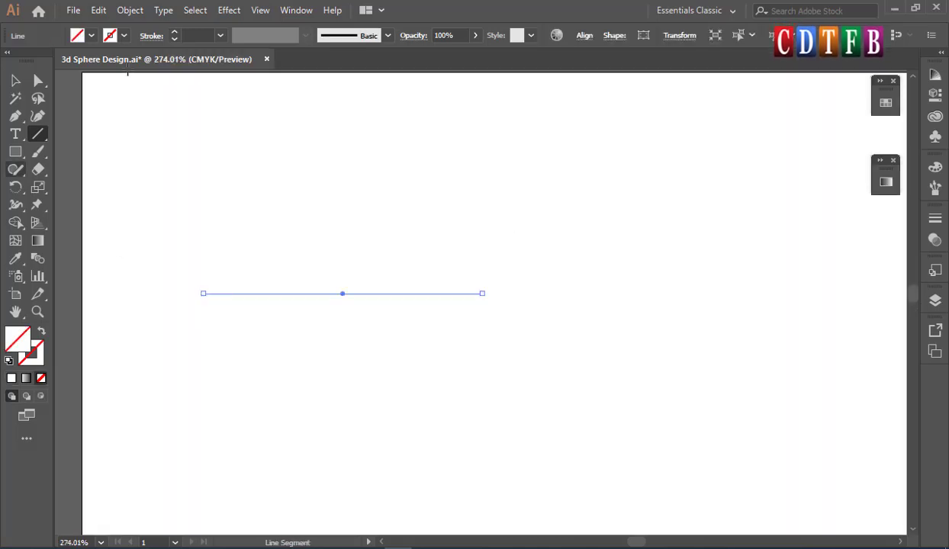
left_click(17, 81)
left_click_drag(155, 225, 554, 334)
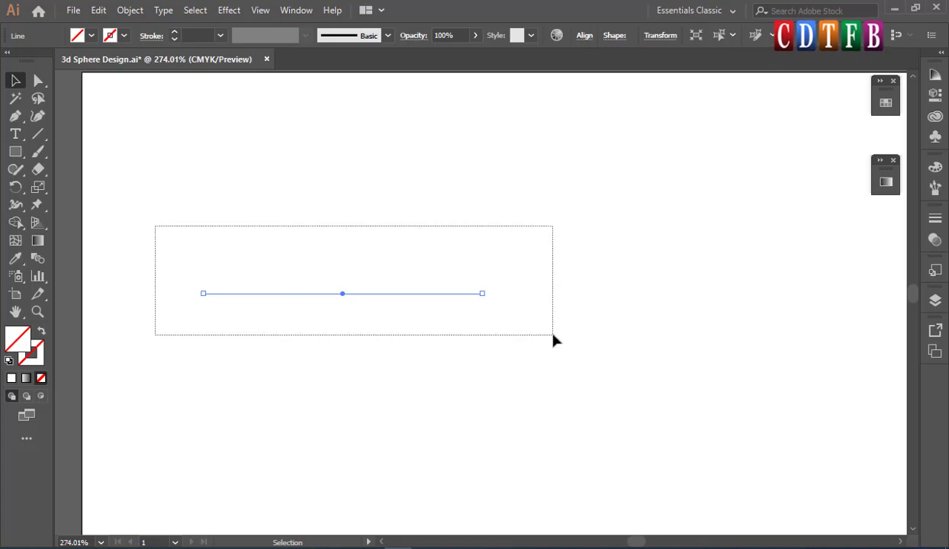
left_click(303, 233)
left_click_drag(303, 231, 428, 396)
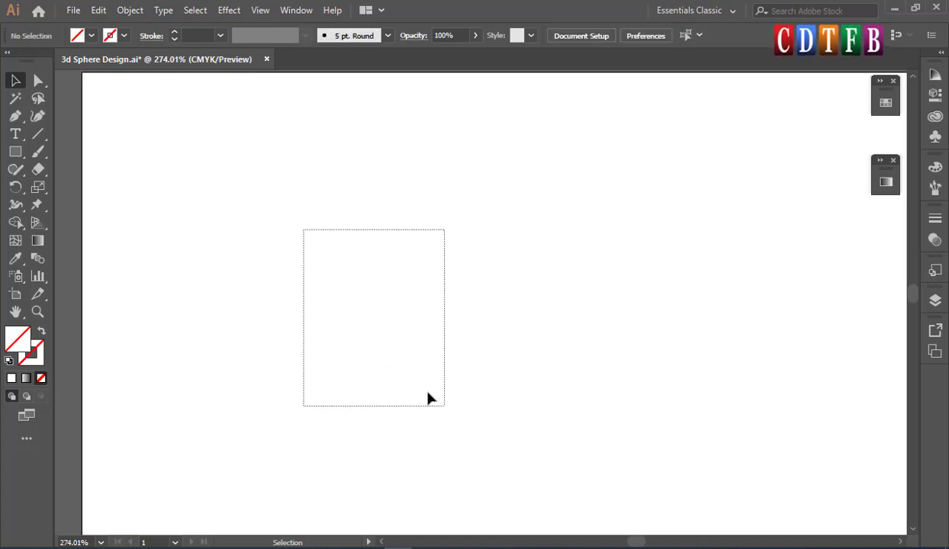
left_click(37, 352)
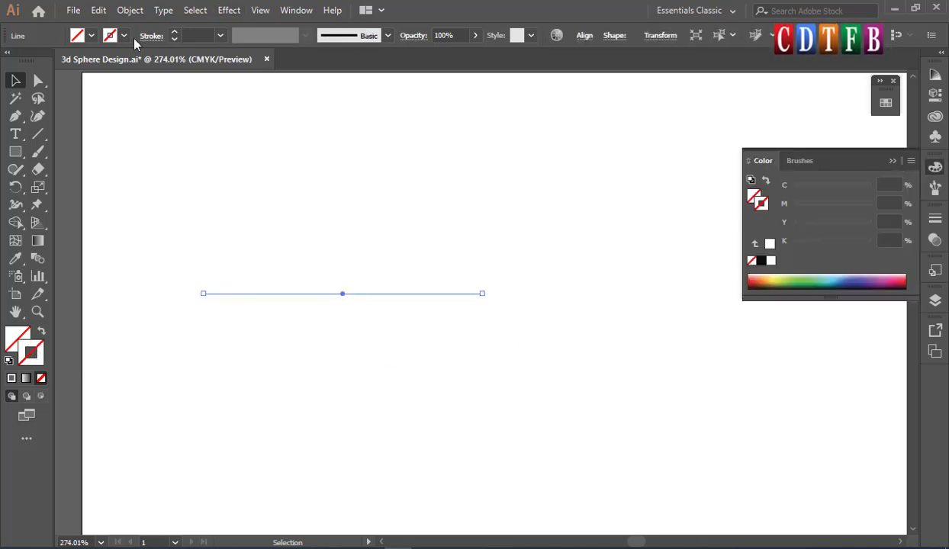
- Give the line an 8 pt red stroke (C0 M90 Y85 K0) with Round Cap ends
left_click(221, 35)
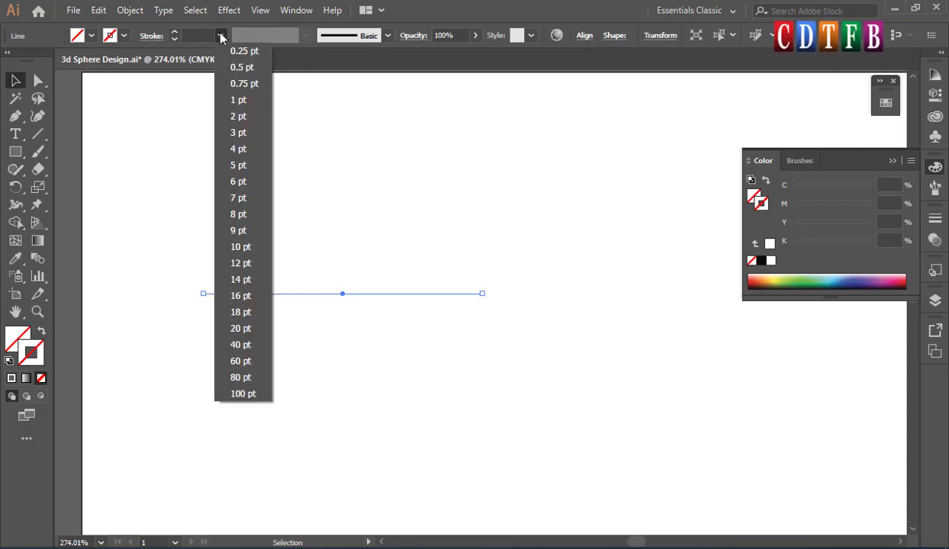
left_click(240, 213)
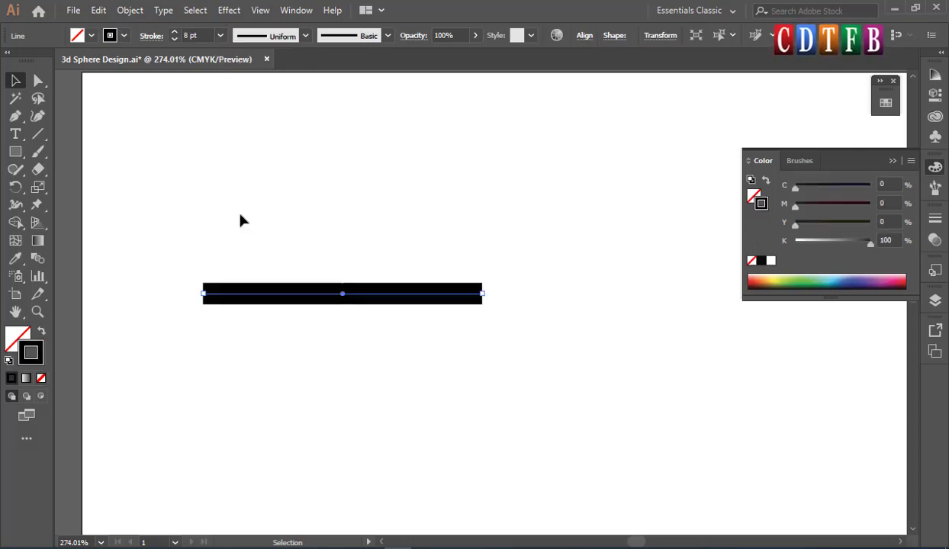
left_click(125, 36)
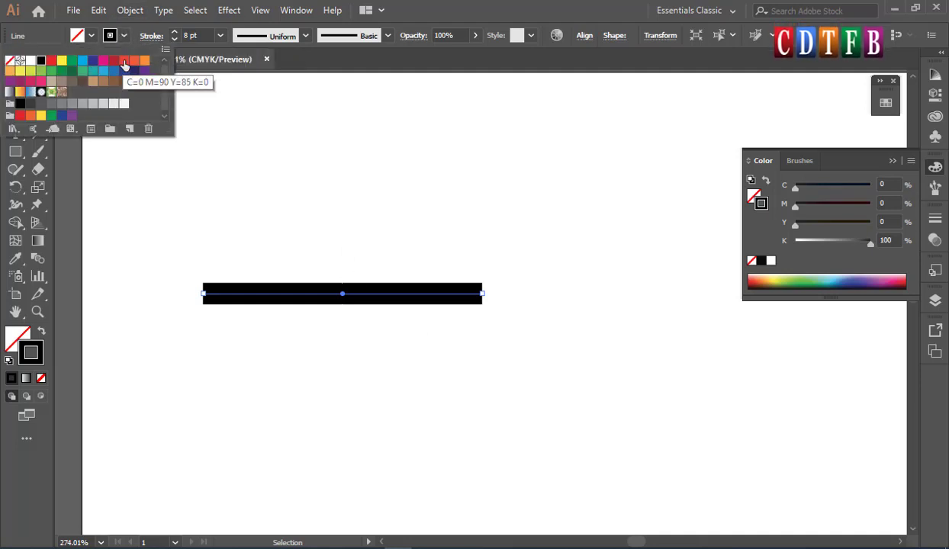
left_click(123, 61)
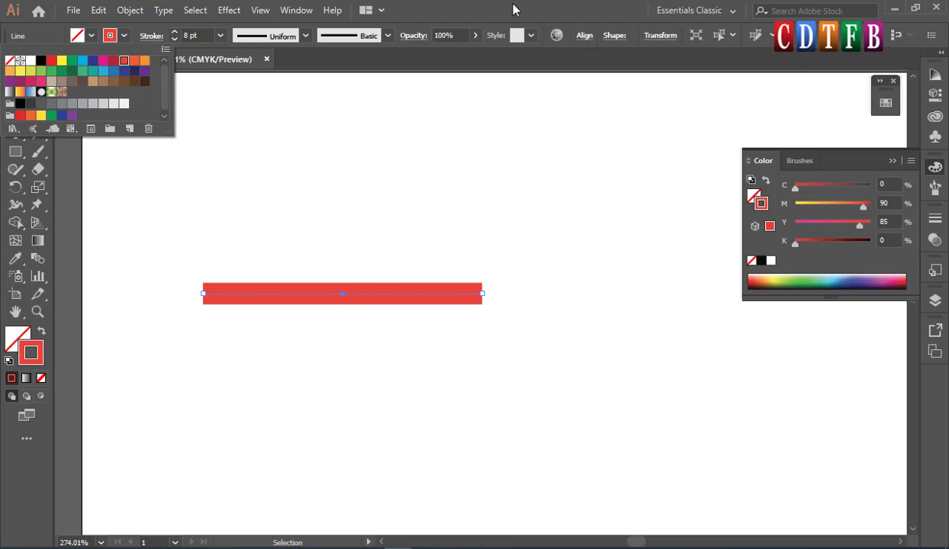
left_click(507, 9)
left_click(150, 36)
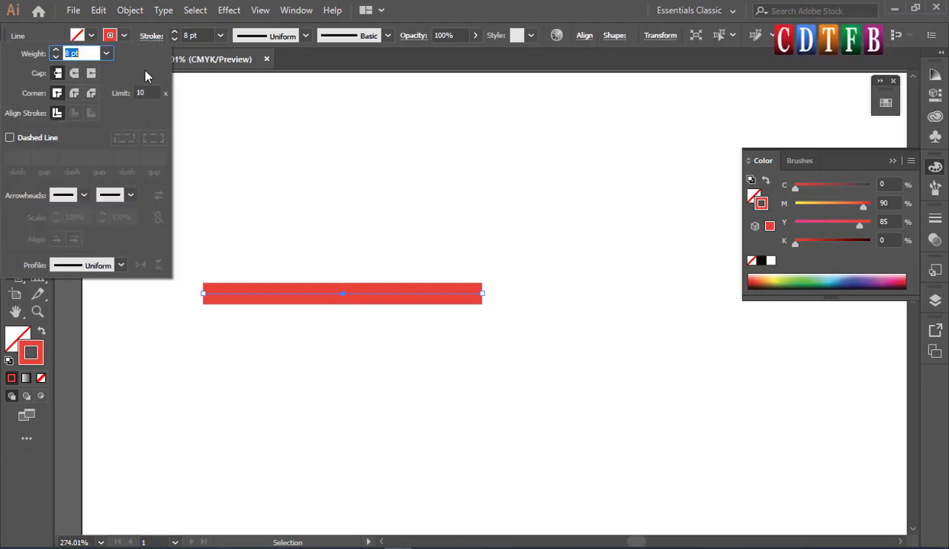
left_click(74, 74)
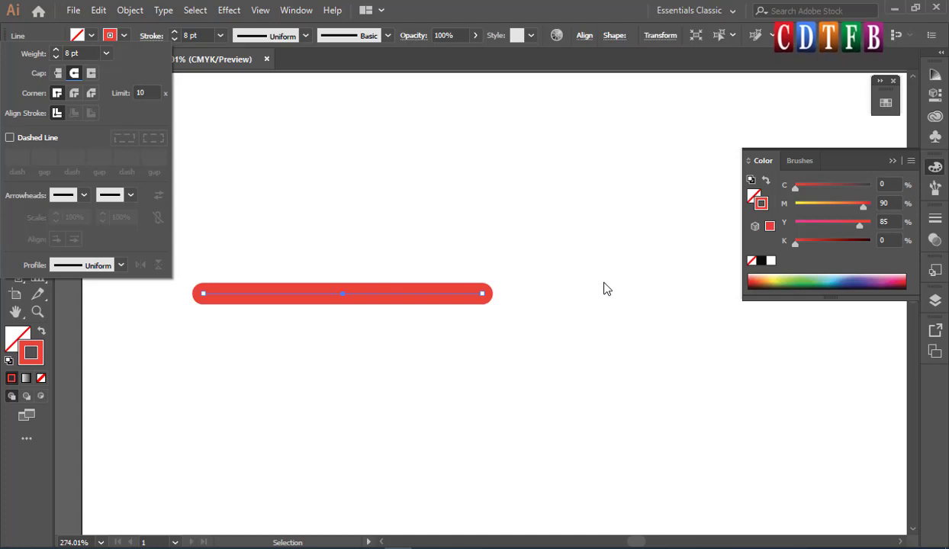
left_click(449, 241)
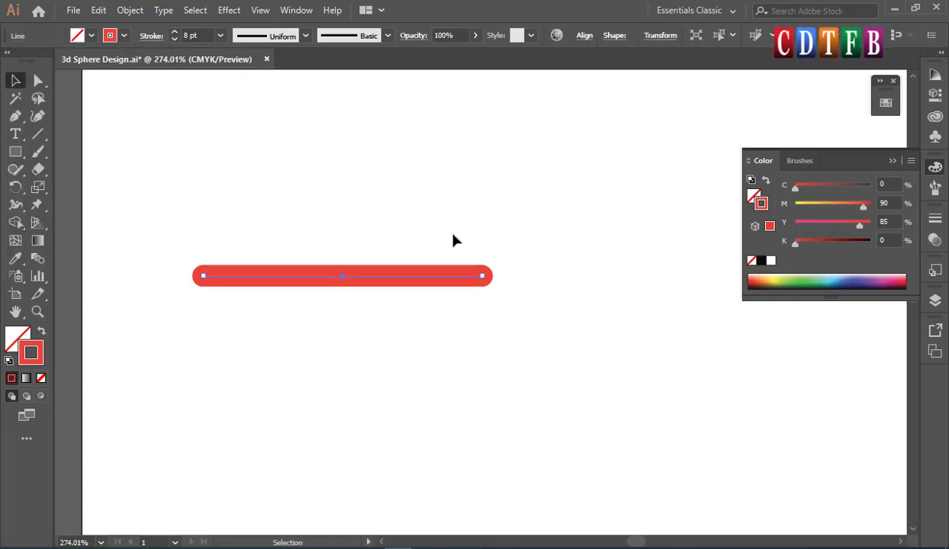
key("ctrl+minus")
- Shorten the red line by pulling its right end leftward
left_click_drag(508, 172, 415, 213)
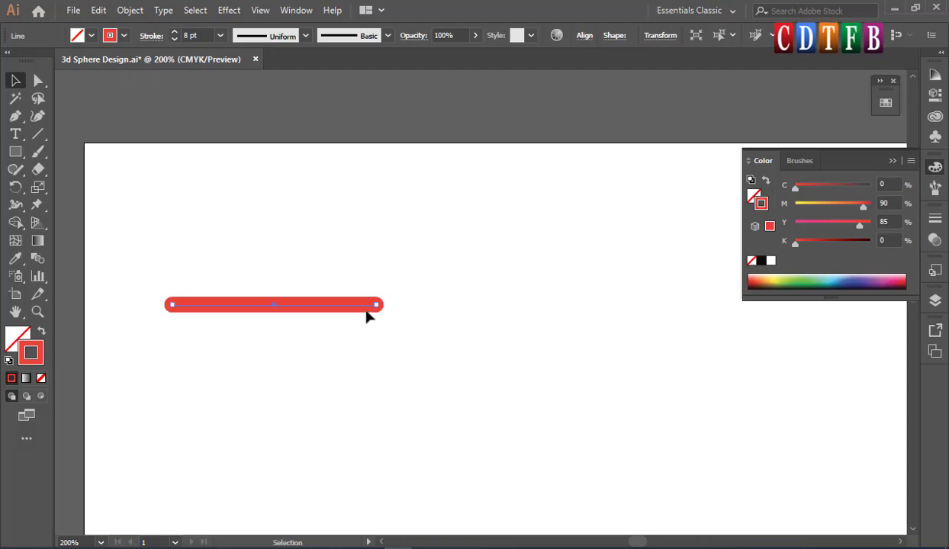
left_click(424, 307)
left_click(371, 310)
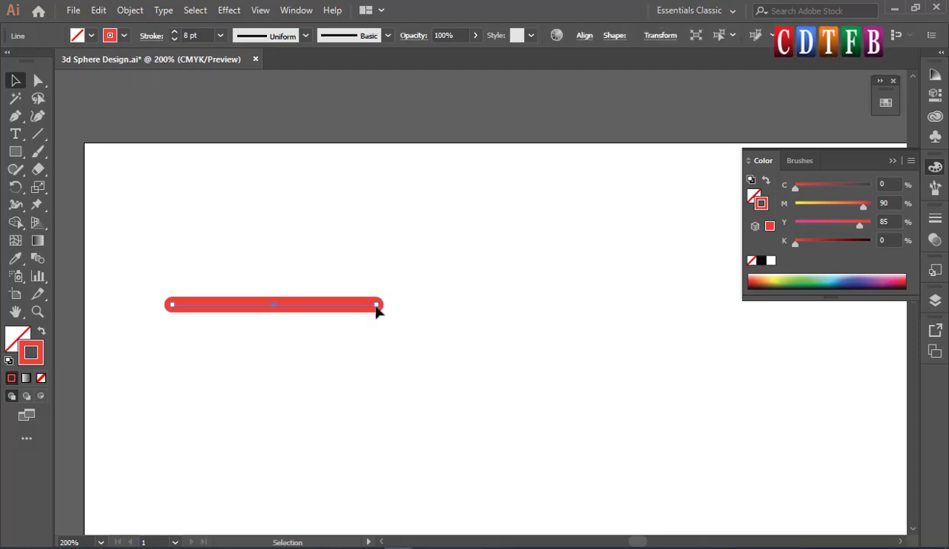
left_click_drag(376, 309, 301, 306)
left_click(297, 265)
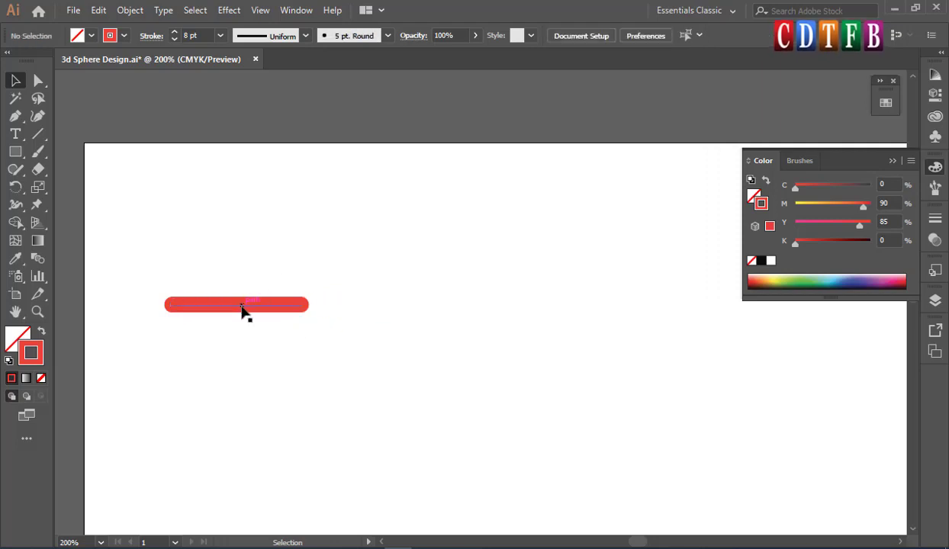
- Duplicate the red line to its right, recolour the copy green, and shorten it
left_click_drag(241, 307, 409, 307)
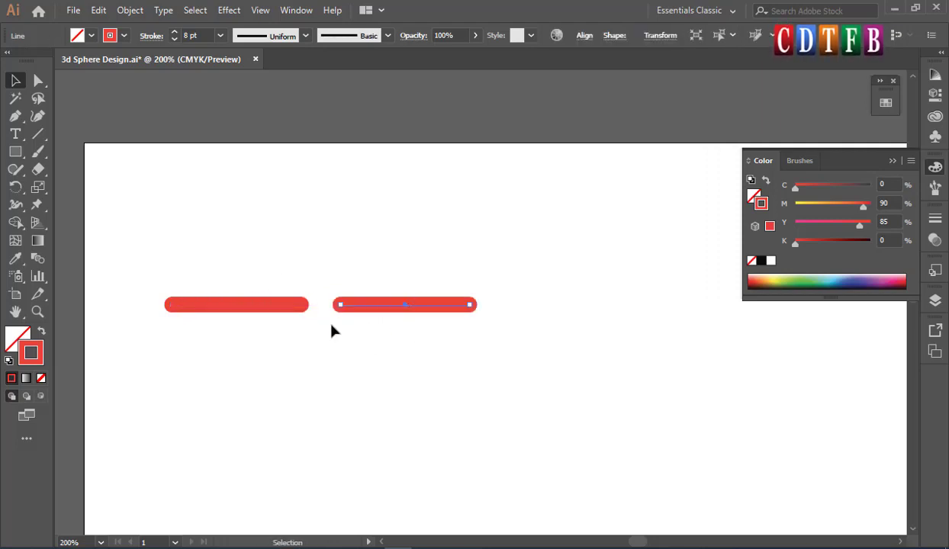
left_click(451, 325)
left_click(426, 305)
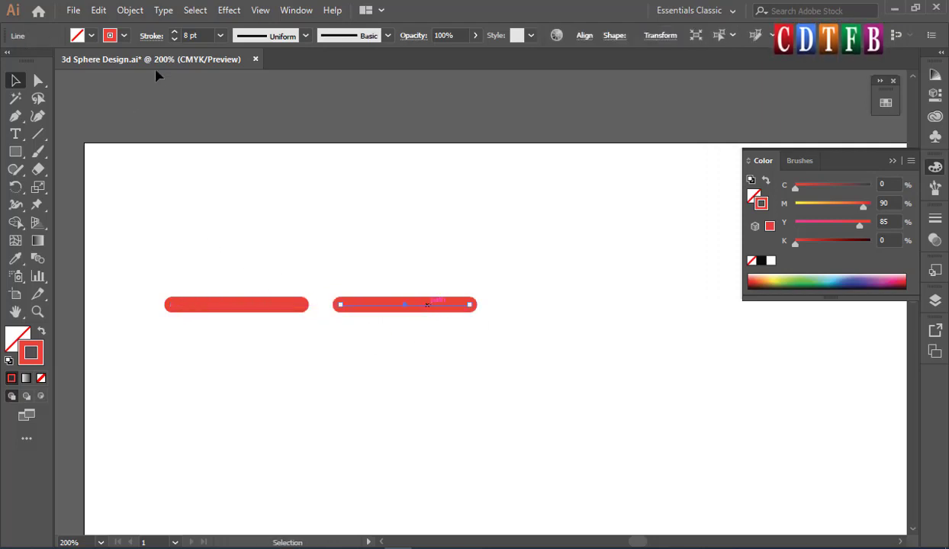
left_click(121, 38)
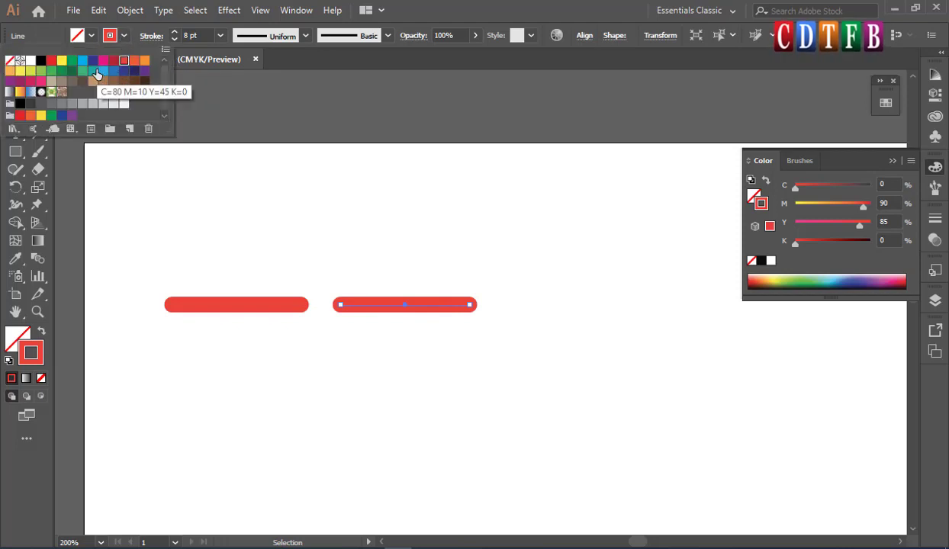
left_click(52, 70)
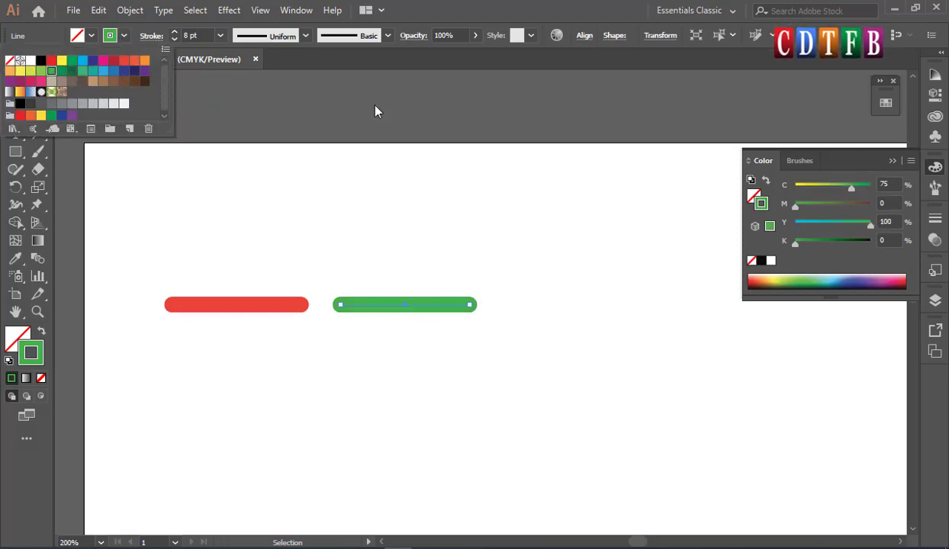
left_click(471, 311)
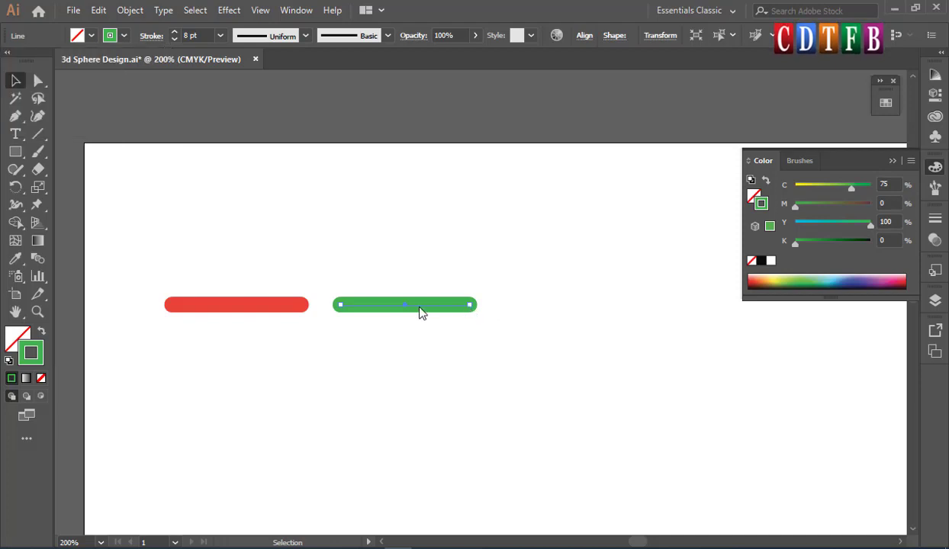
left_click_drag(470, 305, 410, 305)
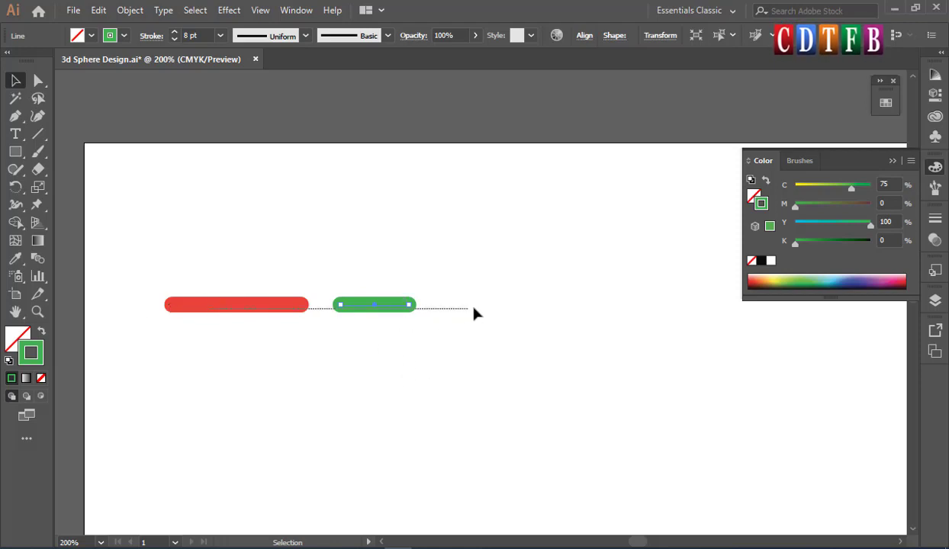
- Add a longer red copy and a green copy at the row's end, making four bars
left_click(244, 305)
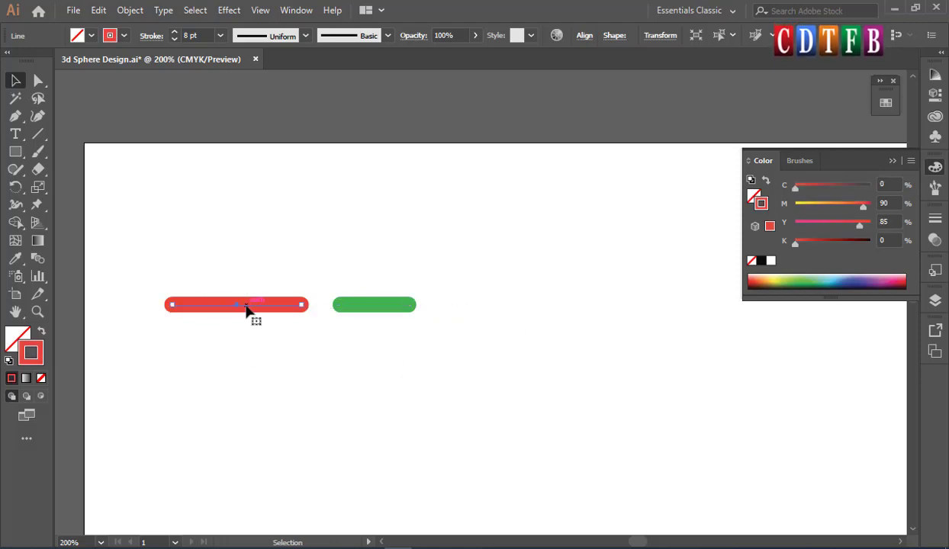
mouse_move(246, 305)
left_mouse_down()
mouse_move(558, 306)
mouse_move(458, 313)
mouse_move(468, 314)
left_mouse_up()
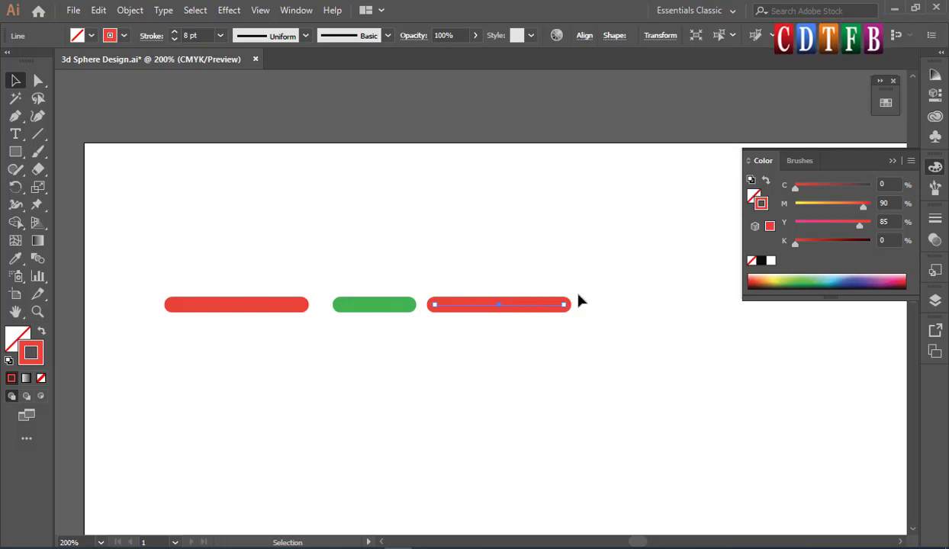
left_click_drag(564, 306, 638, 306)
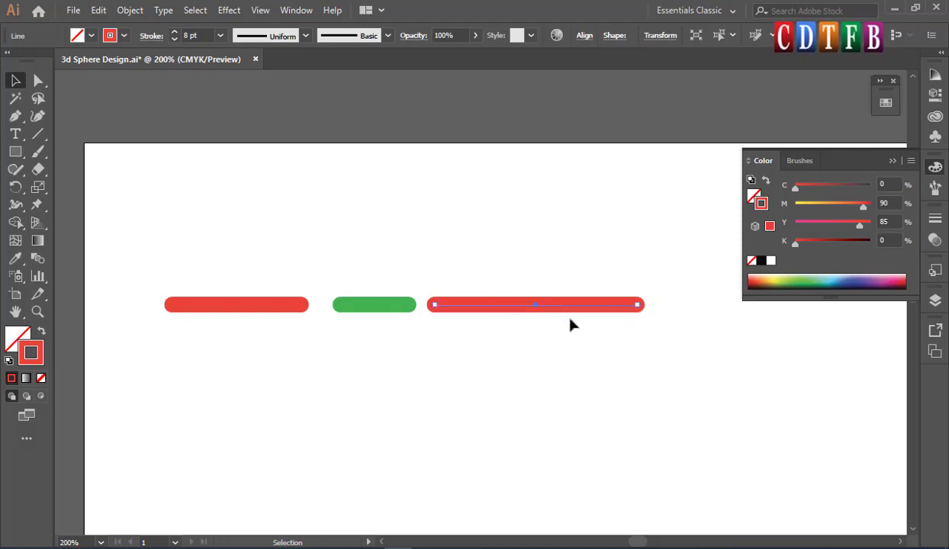
scroll(460, 364, "down", 1, "alt")
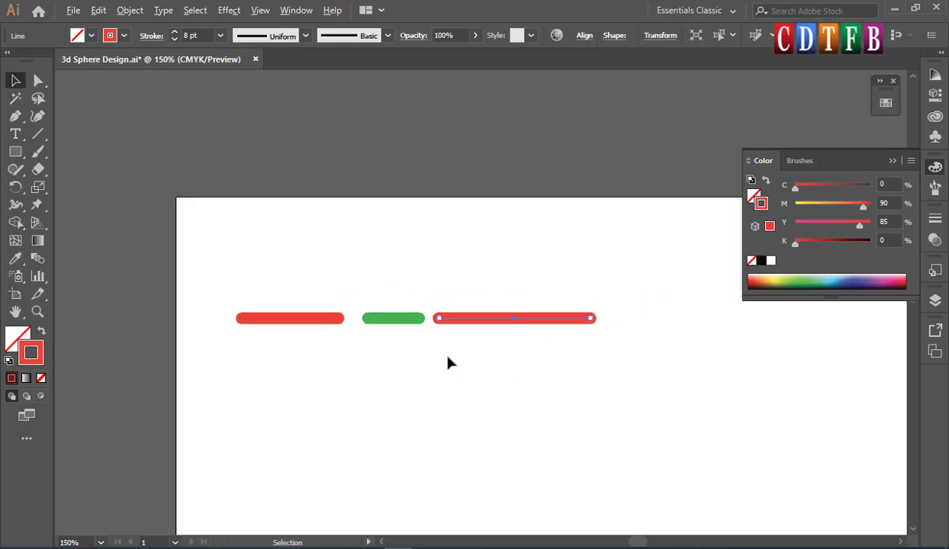
left_click(391, 320)
mouse_move(391, 320)
left_mouse_down()
mouse_move(662, 324)
mouse_move(655, 323)
left_mouse_up()
- Recolour the long middle bar blue (C85 M50 Y0 K0), undoing a mistaken yellow-green pick
left_click(526, 325)
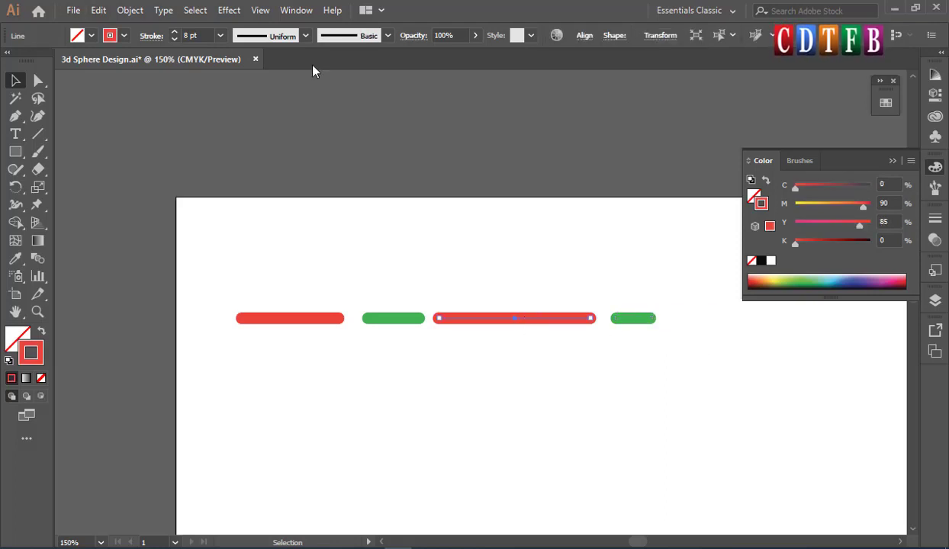
left_click(124, 36)
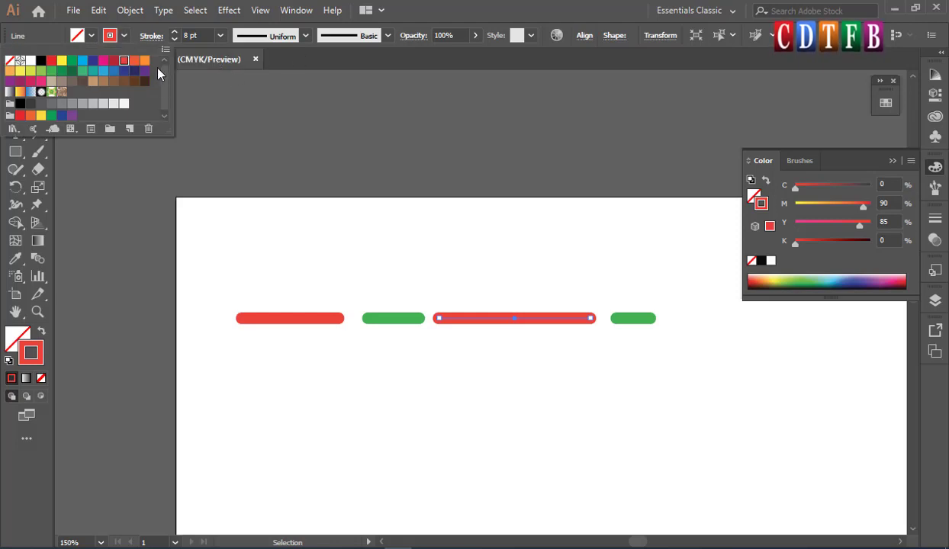
left_click(31, 72)
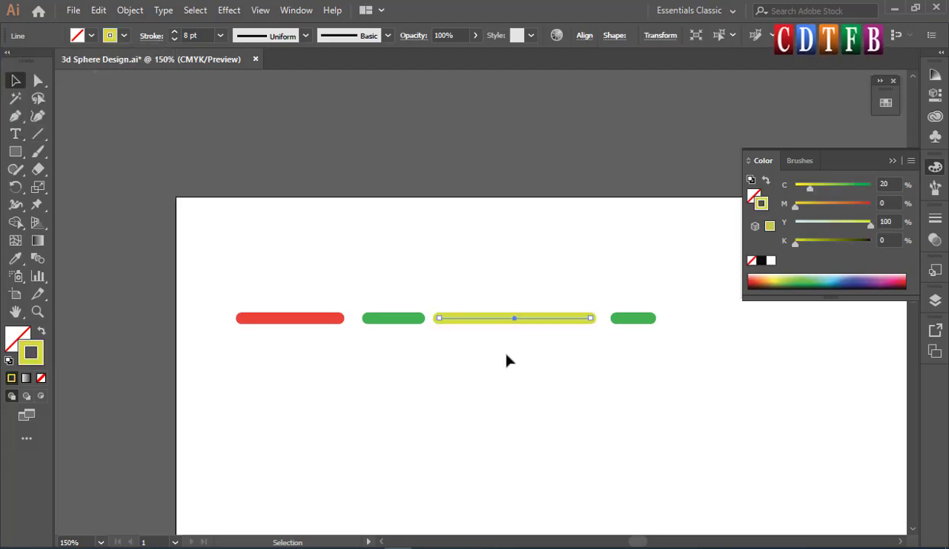
left_click(518, 293)
key("ctrl+z")
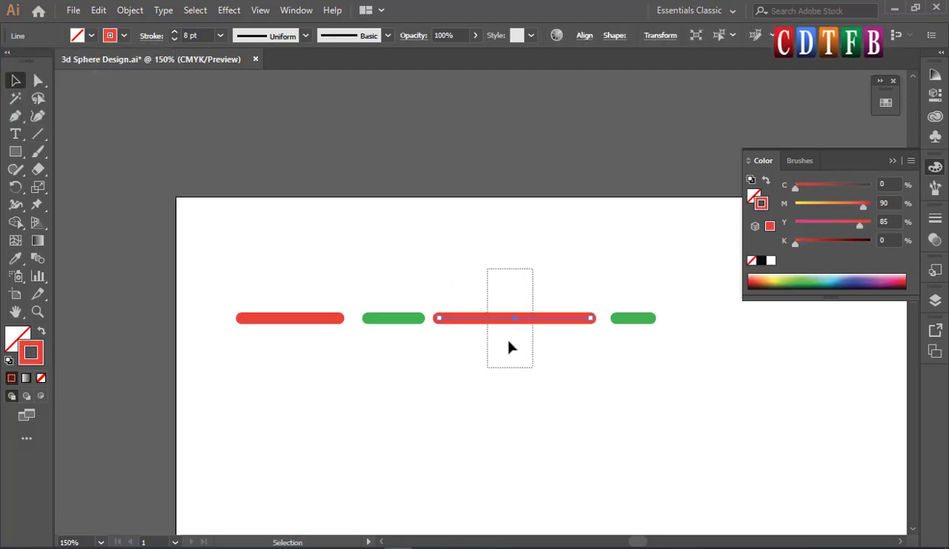
left_click(123, 35)
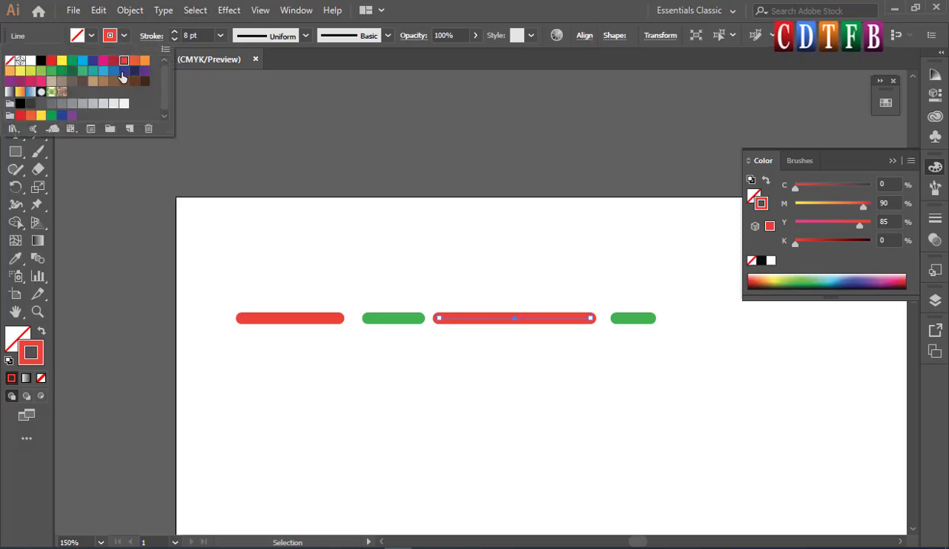
left_click(114, 73)
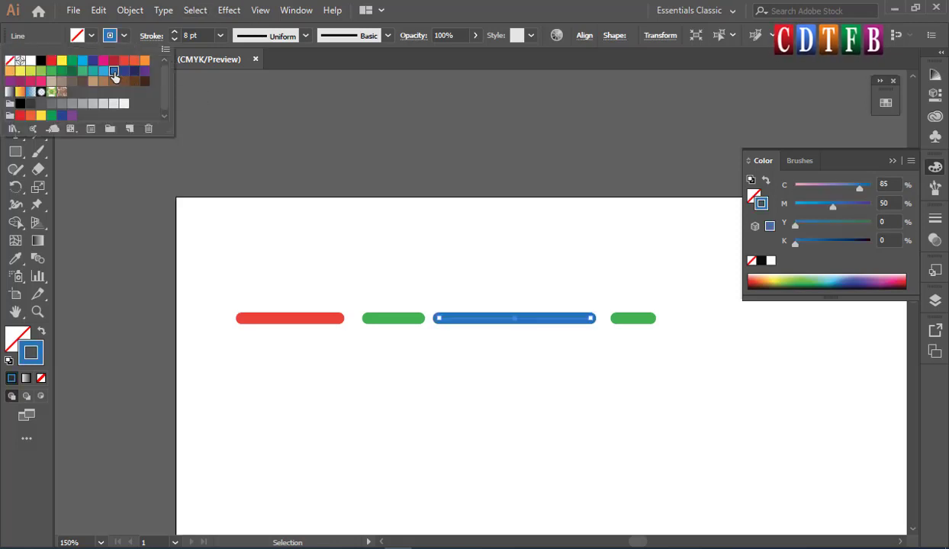
key("Escape")
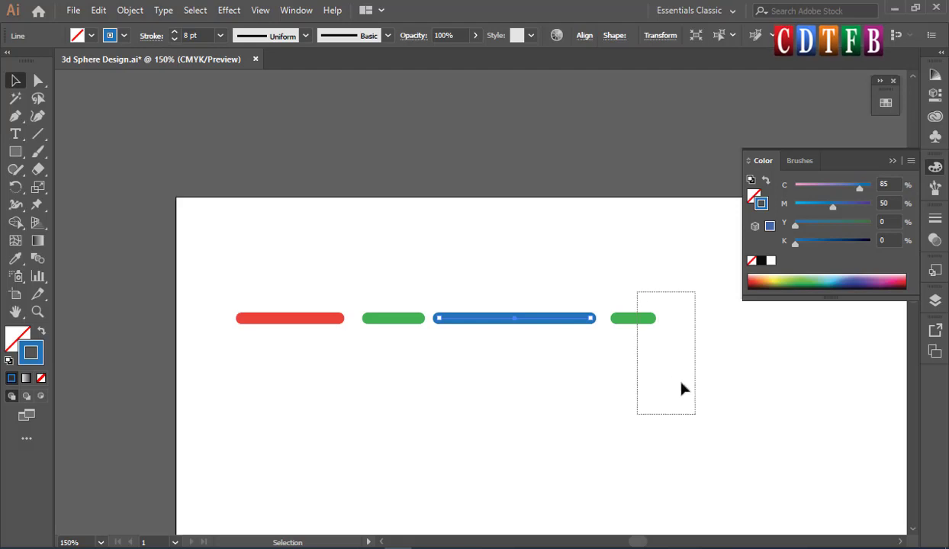
- Recolour the short rightmost bar orange
left_click_drag(636, 291, 694, 412)
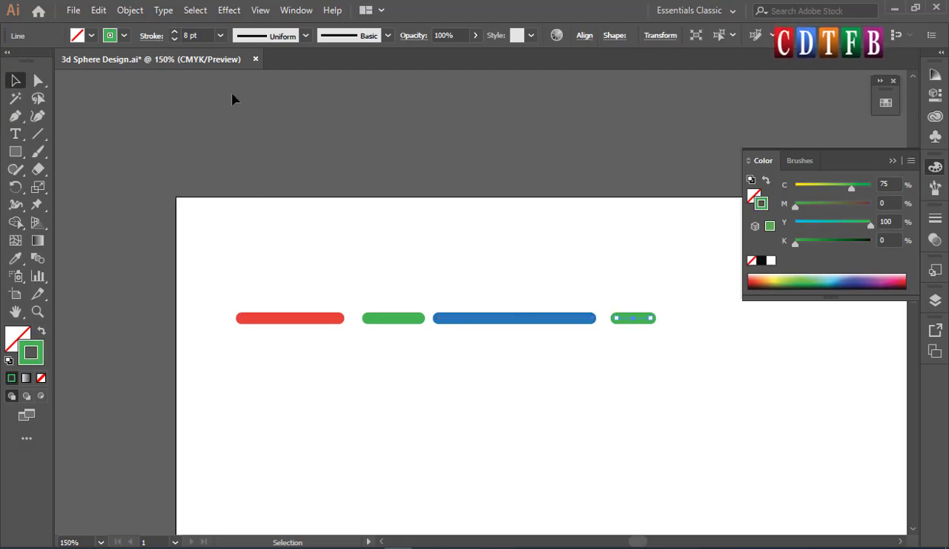
left_click(123, 36)
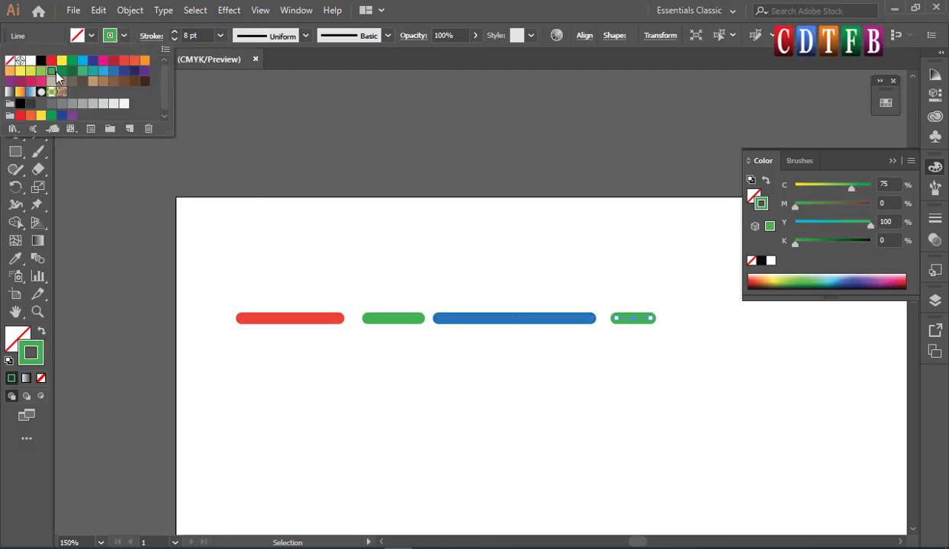
left_click(10, 70)
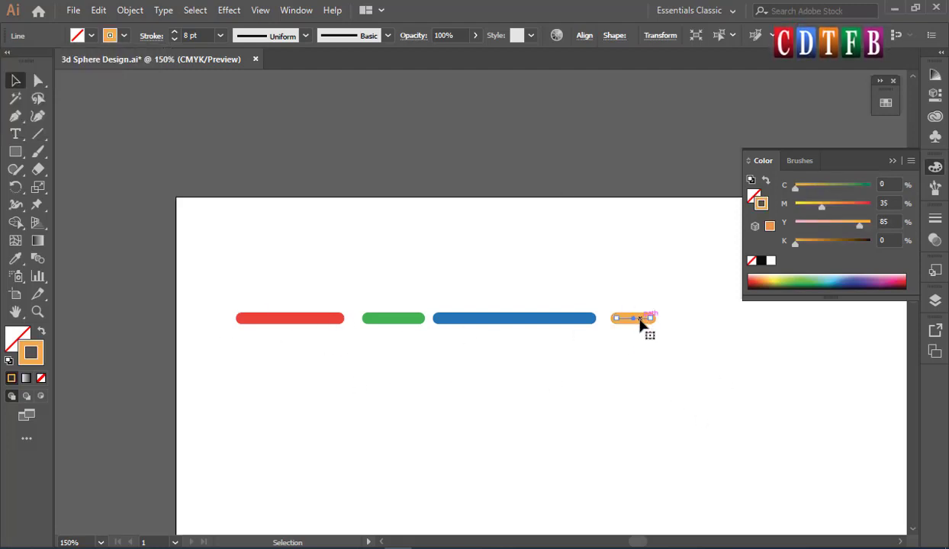
- Copy the four-bar row below and reflect the copy so it reads orange, blue, green, red
left_click_drag(209, 279, 697, 335)
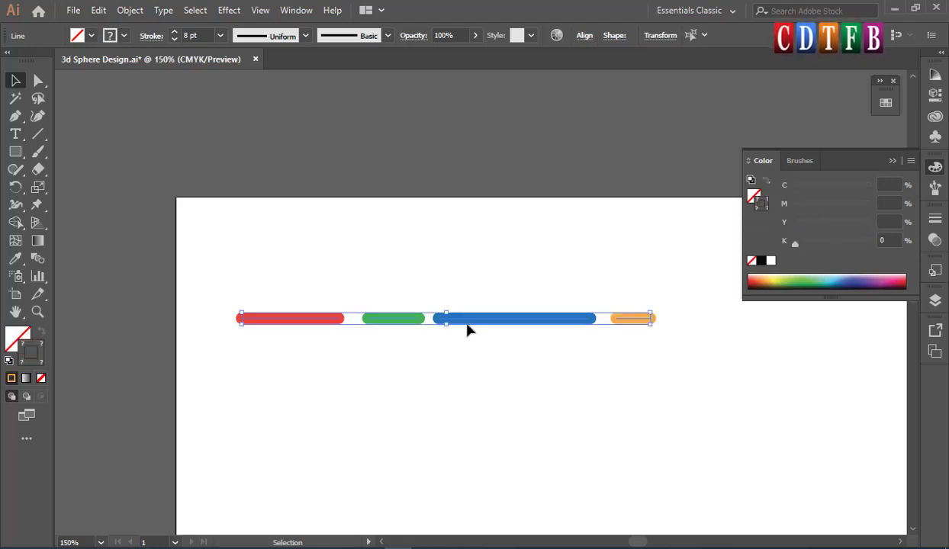
left_click_drag(472, 321, 474, 357)
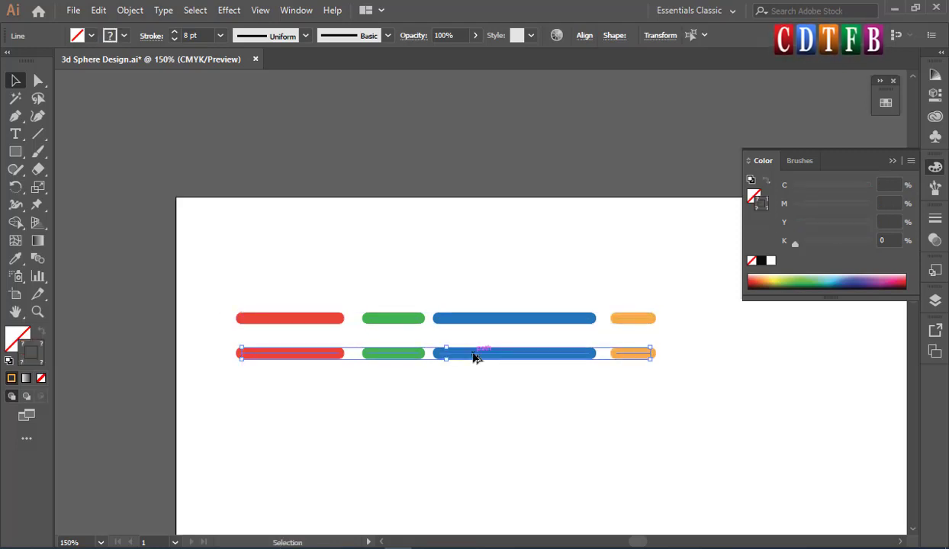
right_click(528, 359)
mouse_move(573, 261)
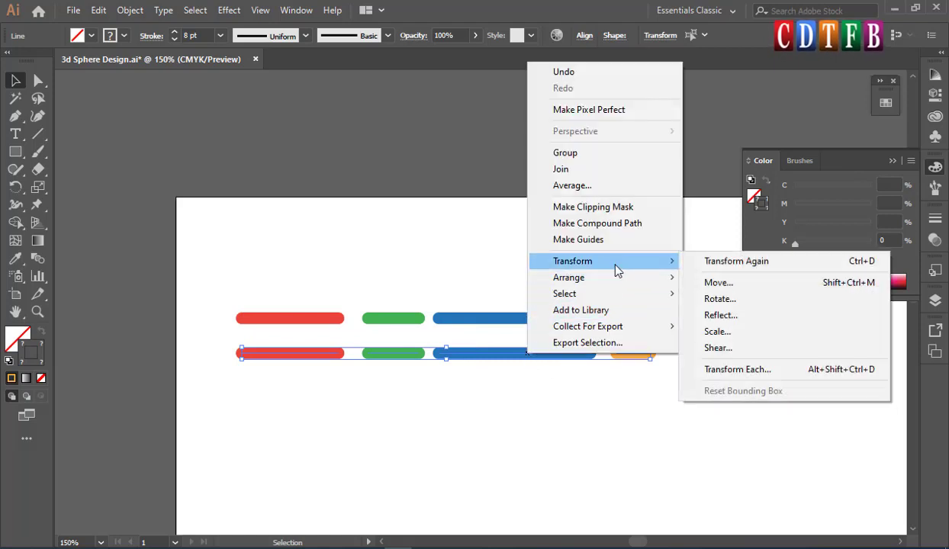
left_click(718, 283)
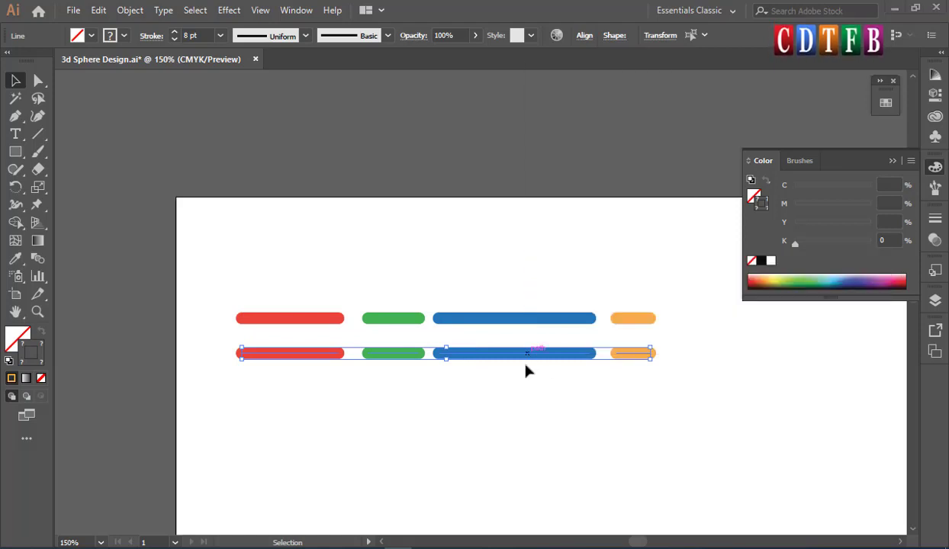
right_click(483, 363)
mouse_move(526, 281)
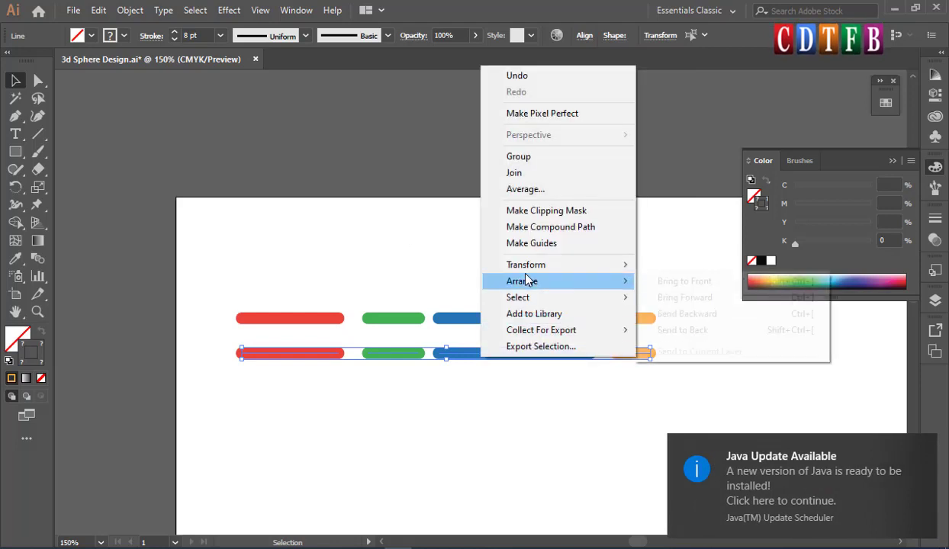
left_click(644, 319)
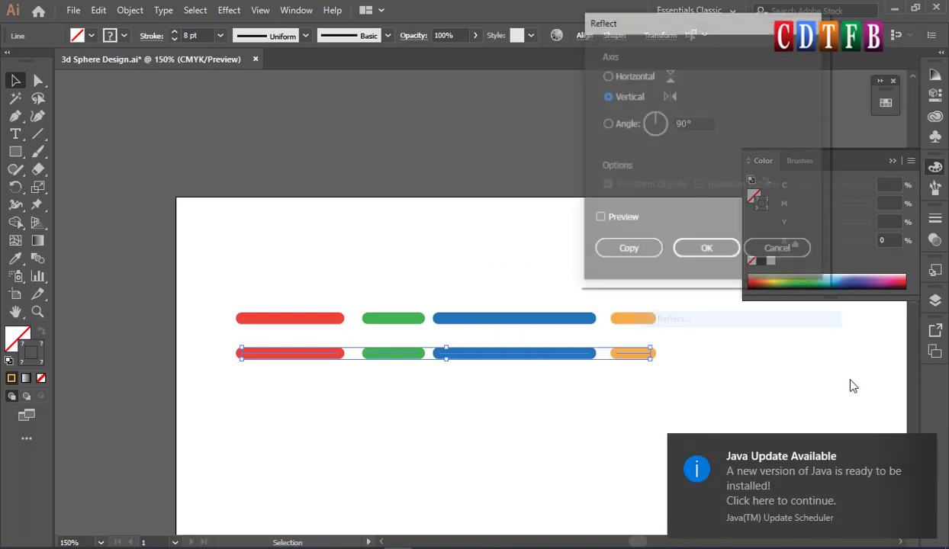
left_click(599, 219)
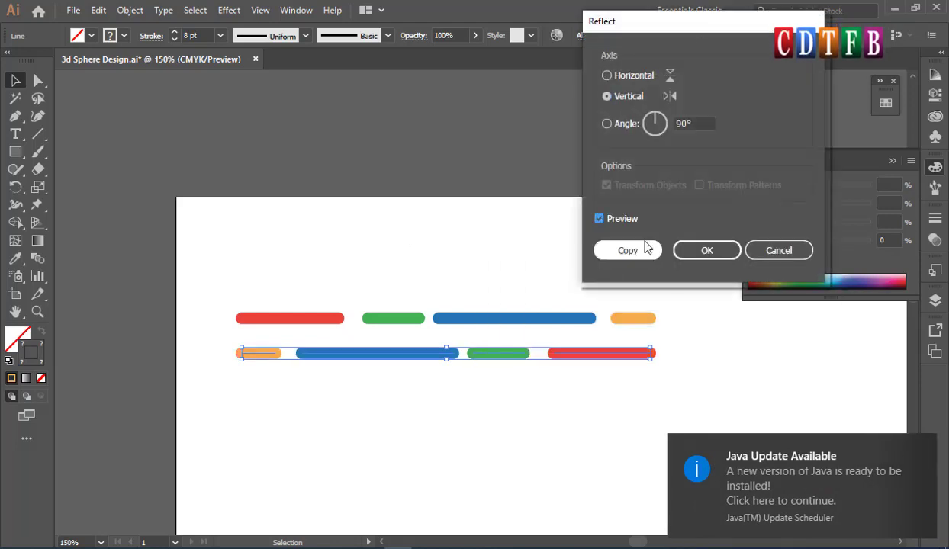
left_click(689, 251)
left_click(926, 444)
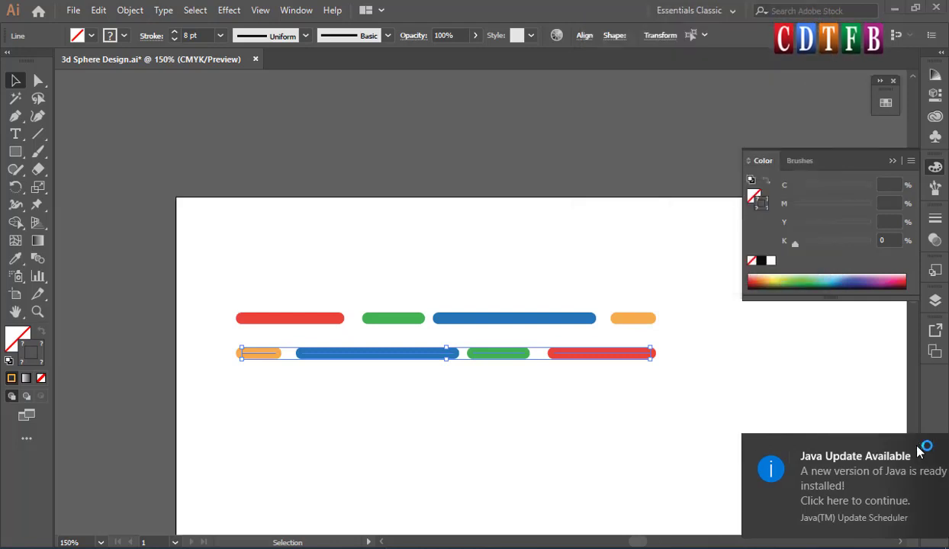
left_click(444, 387)
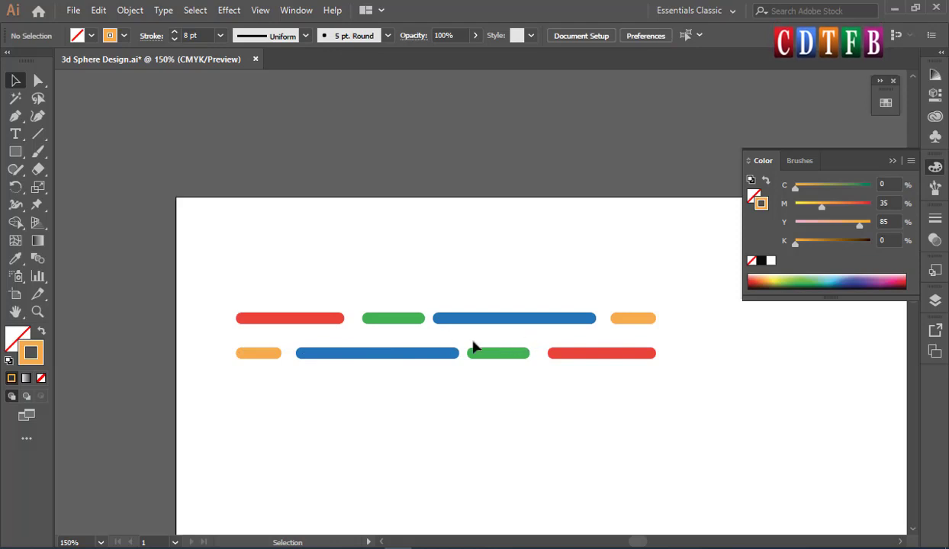
- Shorten the orange bar, then shift the blue bar left and shorten it
left_click(279, 358)
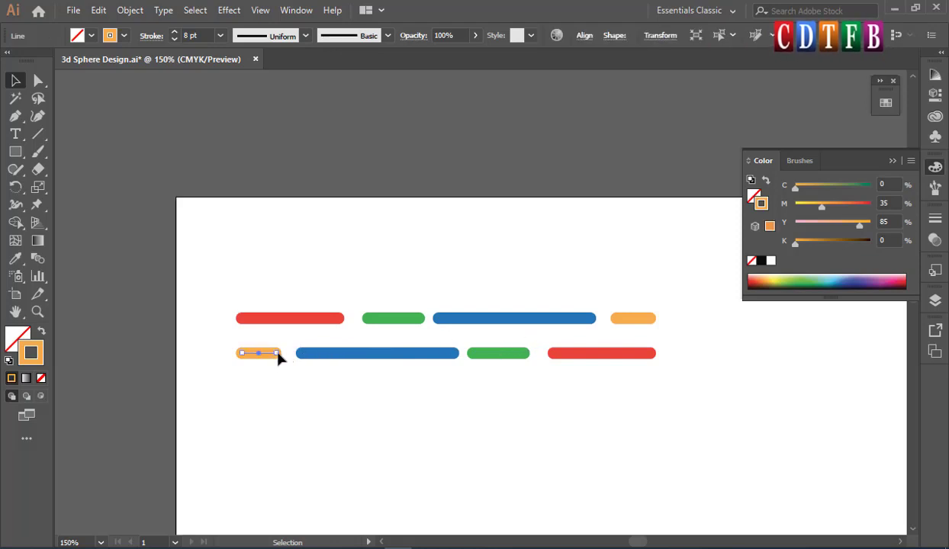
left_click_drag(276, 354, 265, 353)
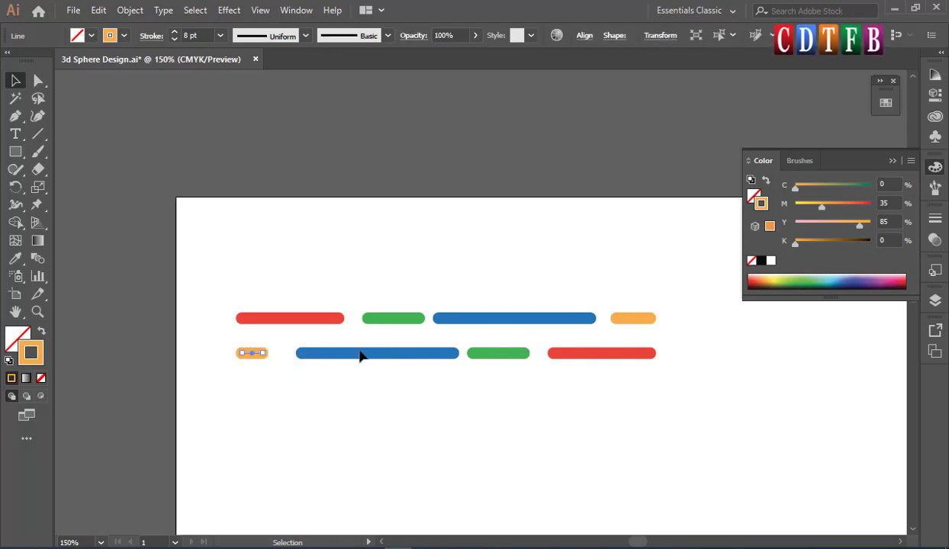
left_click(353, 365)
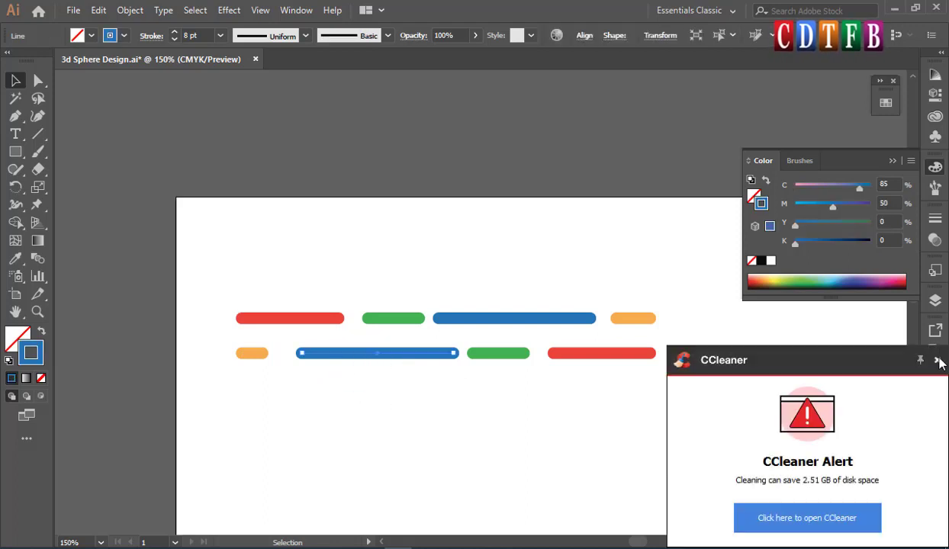
left_click(939, 362)
left_click_drag(407, 356, 368, 360)
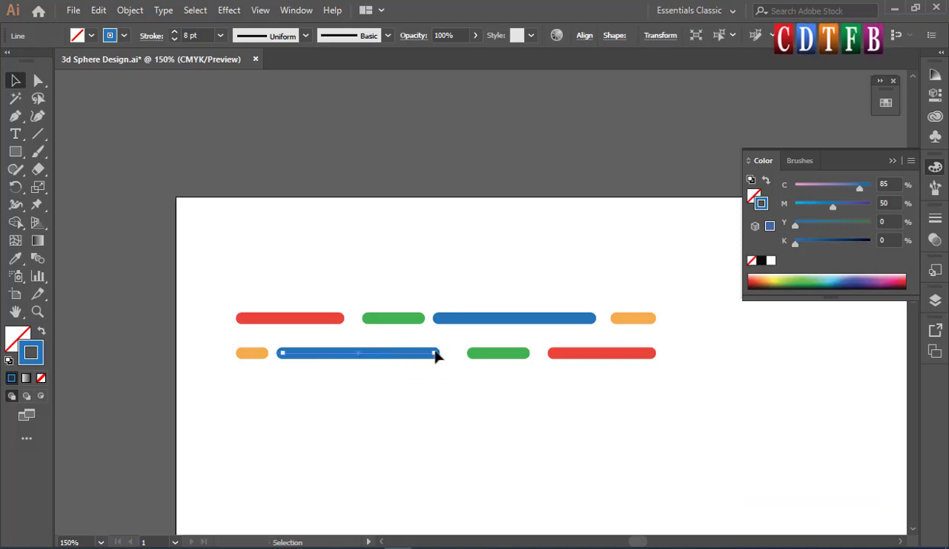
left_click_drag(430, 355, 386, 356)
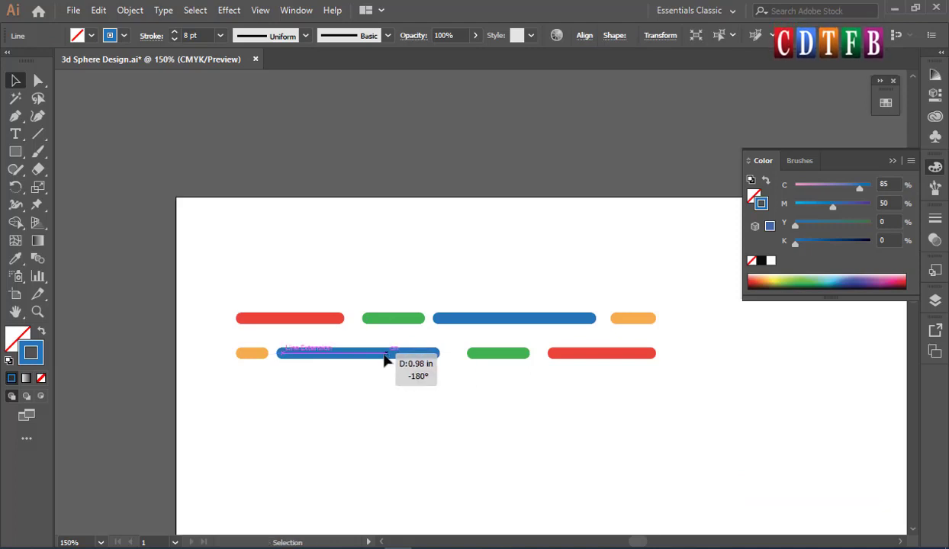
- Move the red bar left and shorten it, then move the green bar right and lengthen it
left_click(500, 365)
left_click_drag(609, 355, 465, 368)
left_click_drag(523, 357, 598, 356)
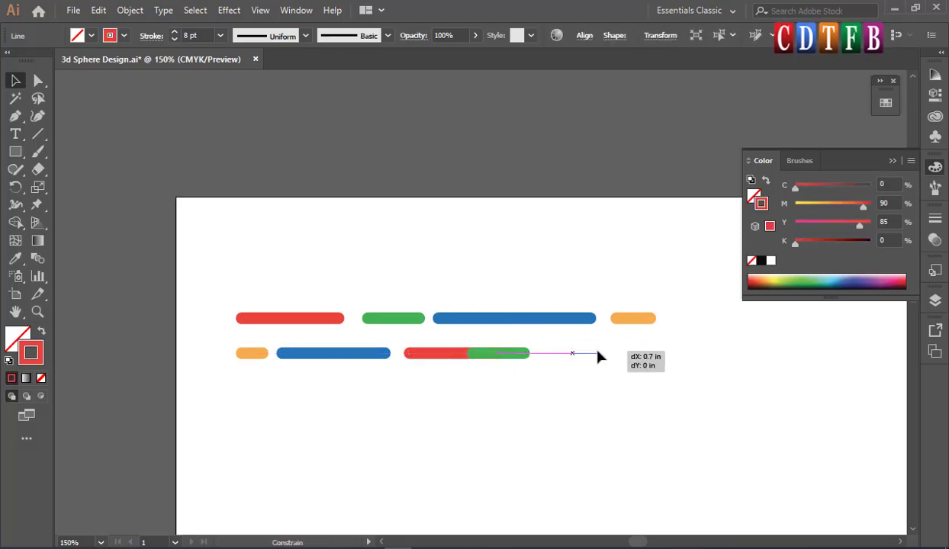
left_click(479, 354)
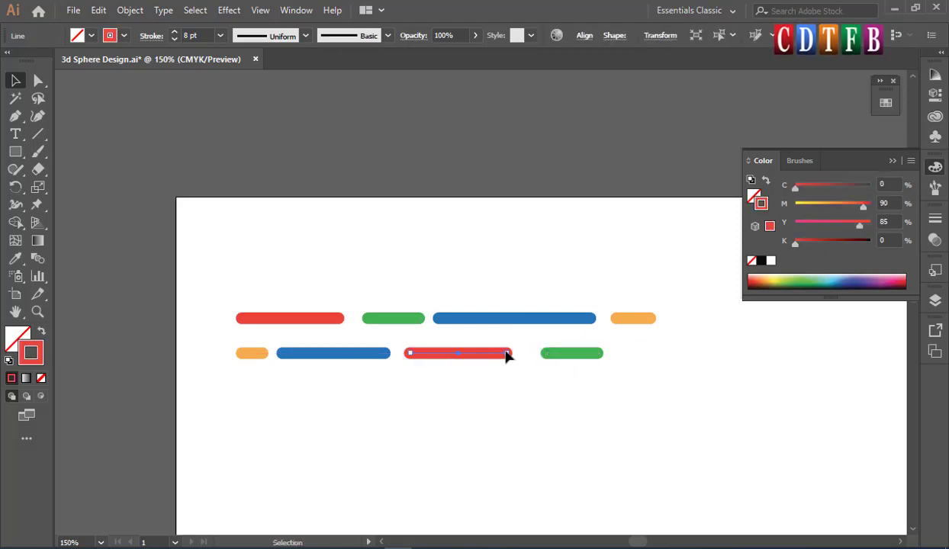
left_click_drag(508, 356, 486, 356)
left_click(563, 356)
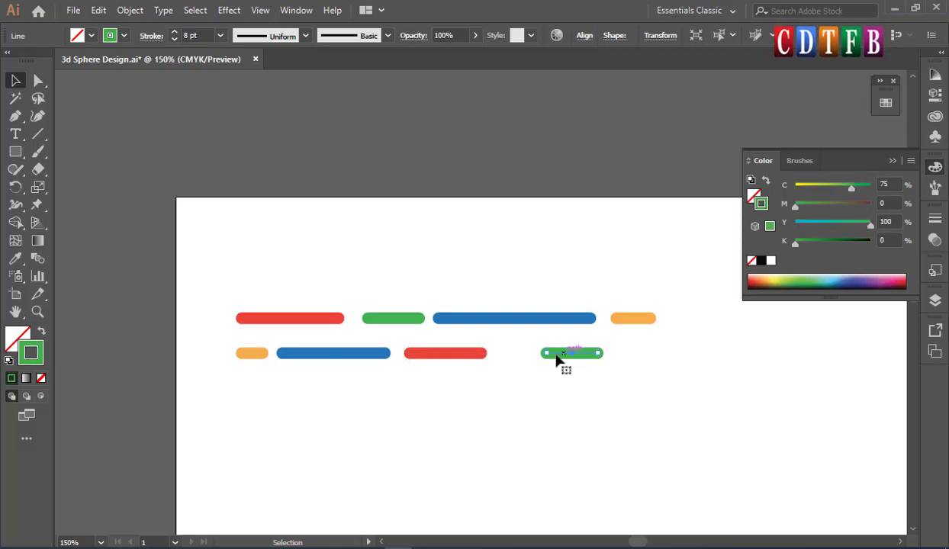
left_click_drag(547, 354, 500, 354)
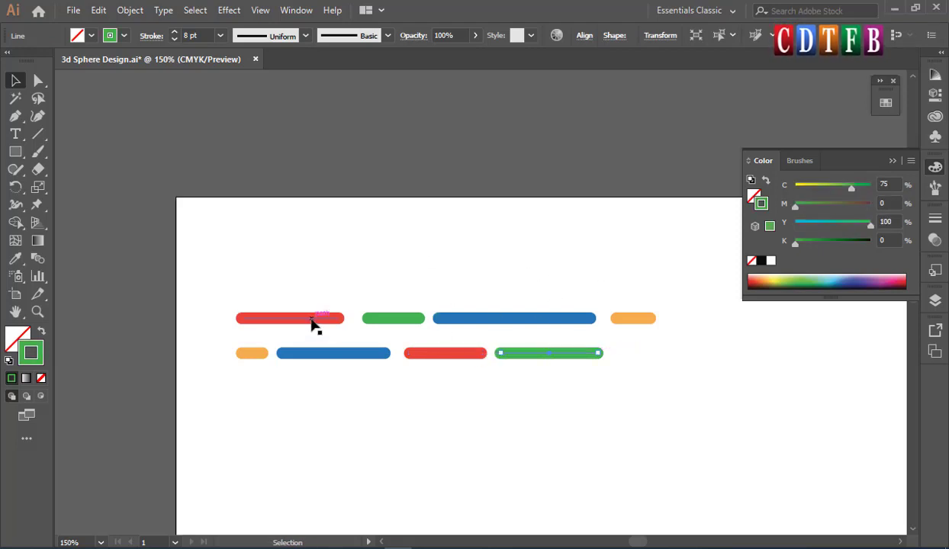
left_click(396, 329)
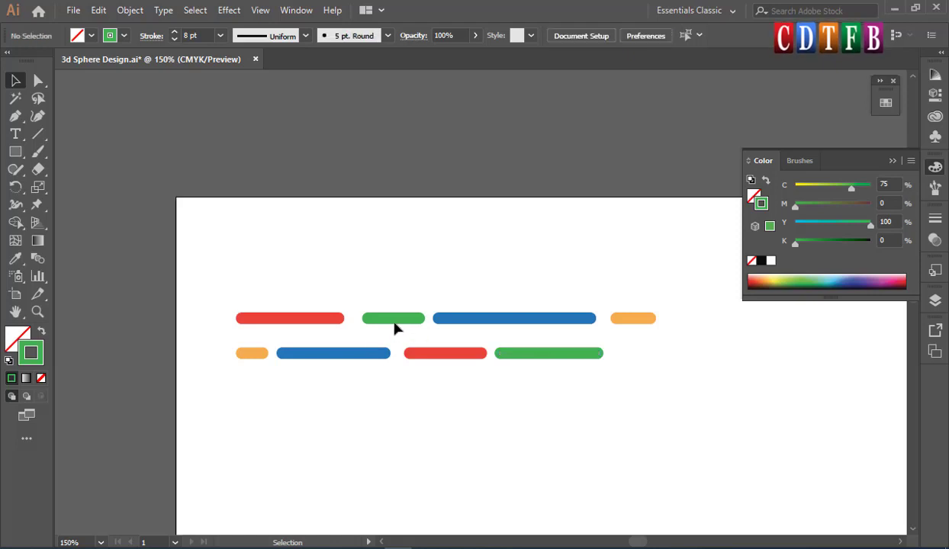
- Copy the orange bar to the row's end, recolour it magenta (M100), and select both rows
left_click(254, 356)
left_click_drag(254, 356, 628, 356)
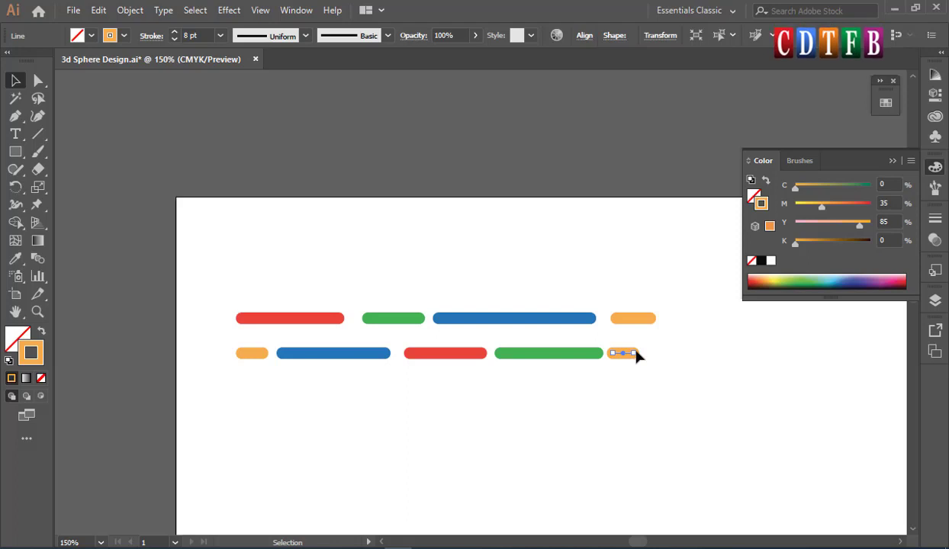
left_click_drag(638, 356, 650, 358)
left_click(124, 36)
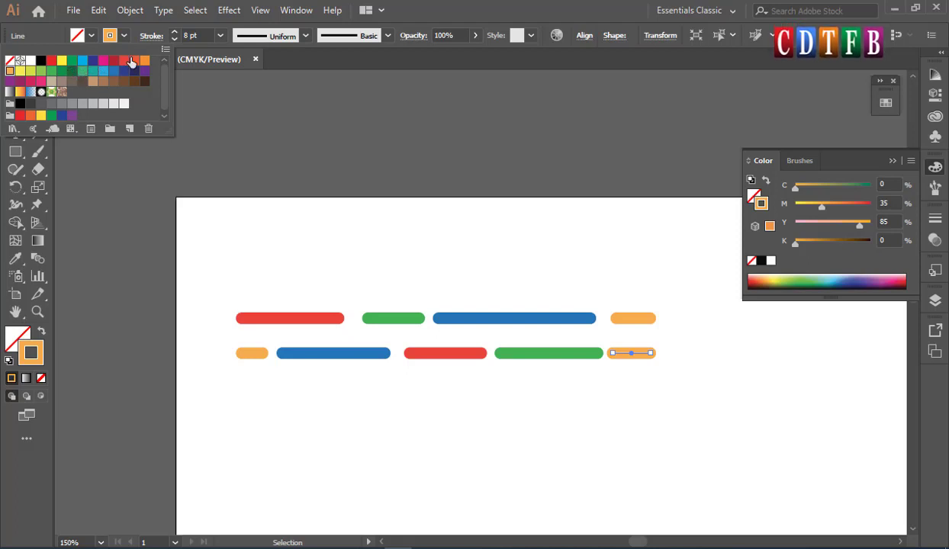
left_click(103, 61)
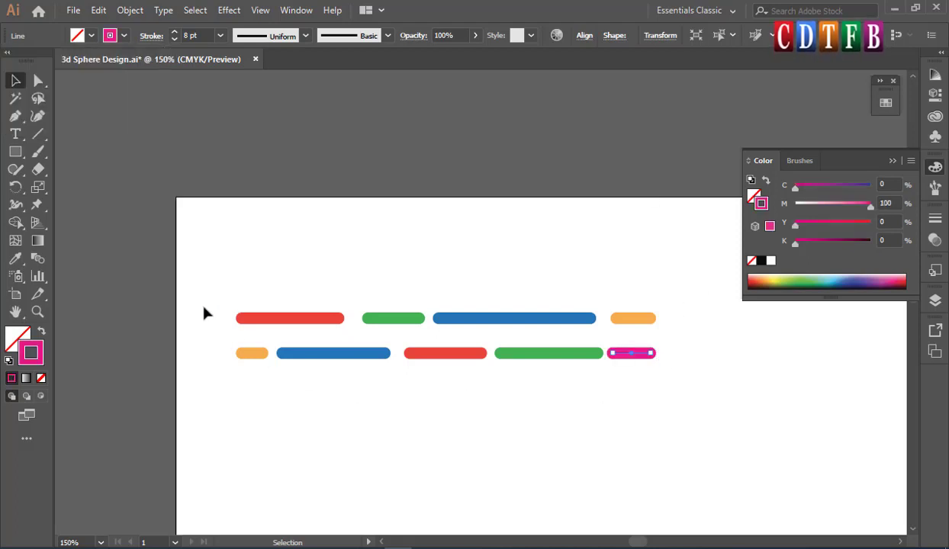
left_click_drag(205, 281, 689, 409)
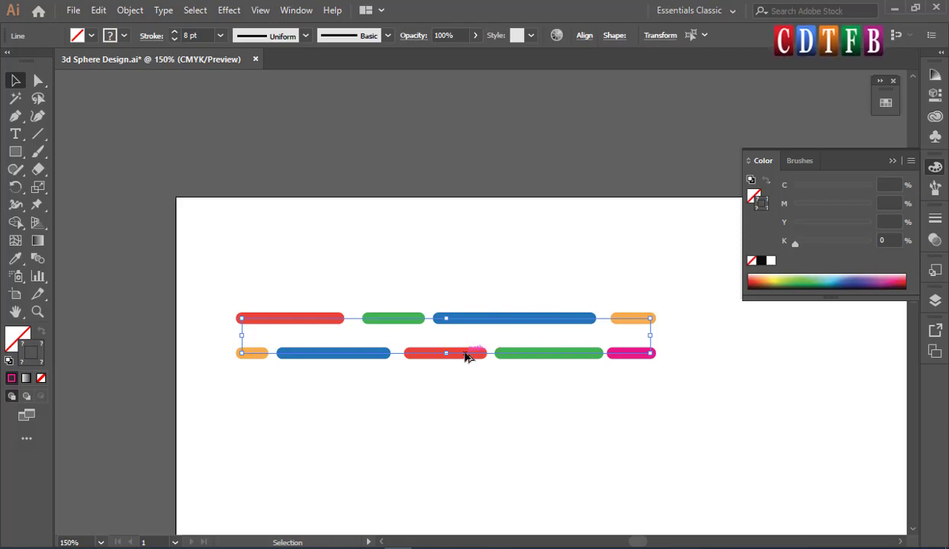
- Duplicate the two rows downward, then the resulting four, to get eight rows
left_click_drag(464, 357, 464, 422)
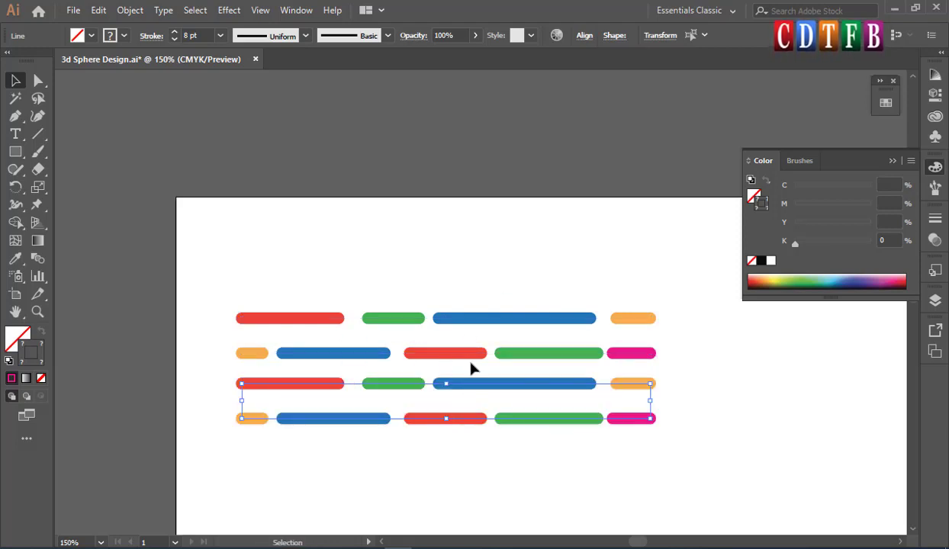
left_click_drag(215, 293, 691, 453)
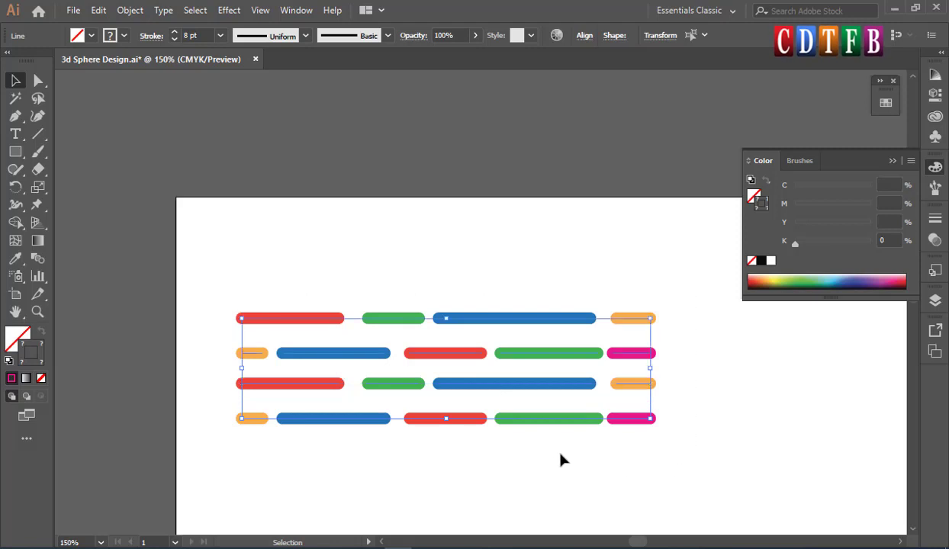
scroll(421, 372, "down", 1)
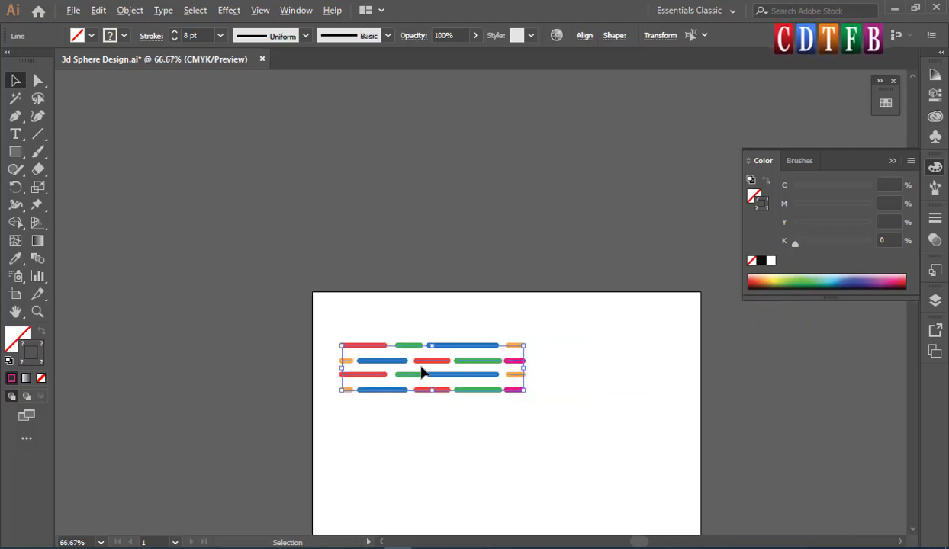
scroll(412, 335, "down", 2)
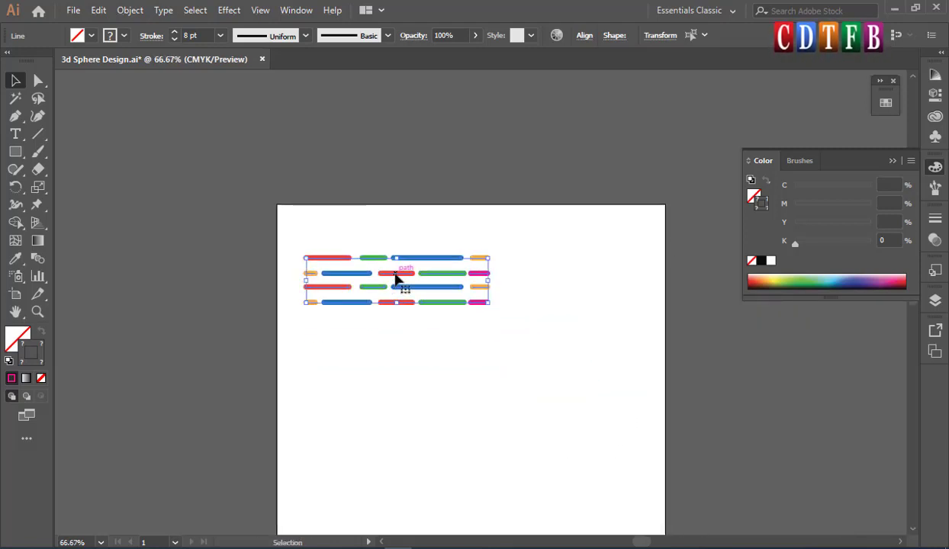
left_click_drag(395, 279, 395, 339)
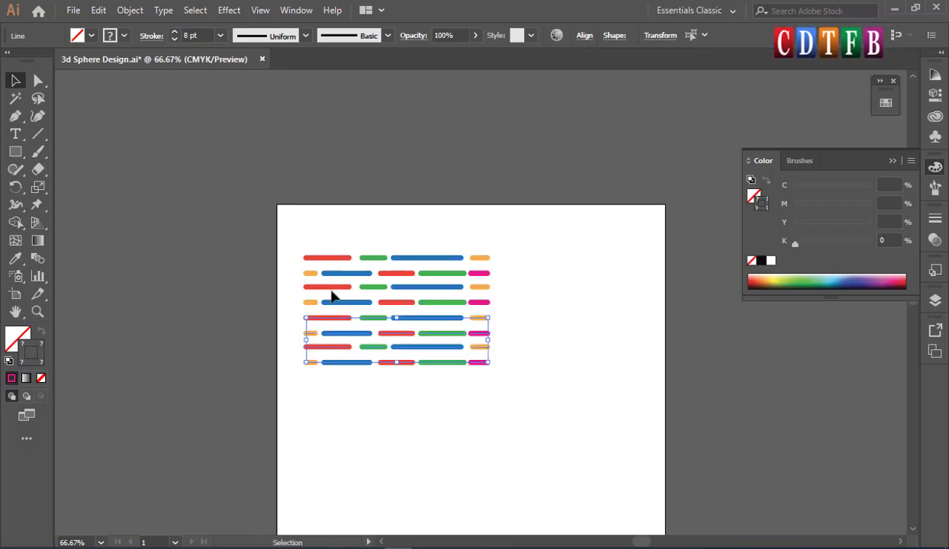
left_click_drag(280, 239, 523, 397)
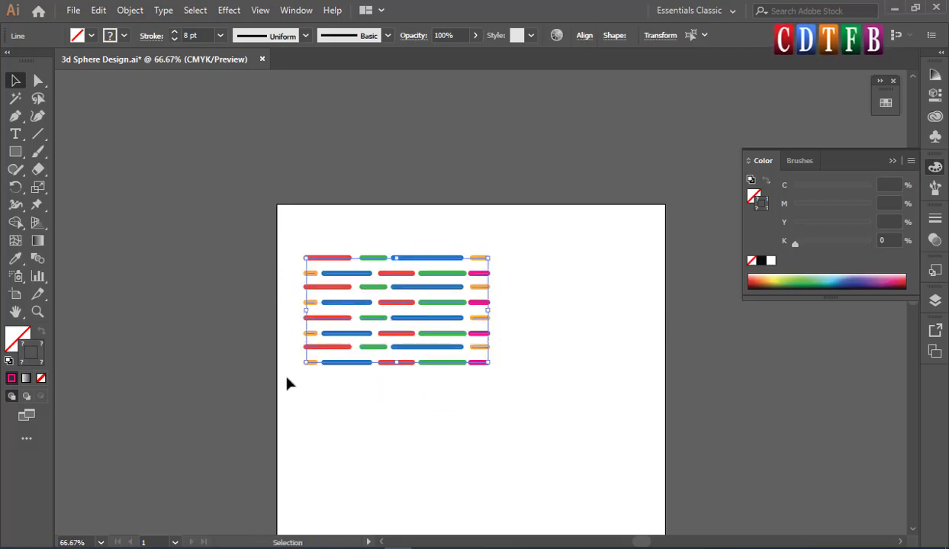
- Copy the lower four rows further down with even spacing, then select all twelve rows
left_click_drag(276, 376, 519, 313)
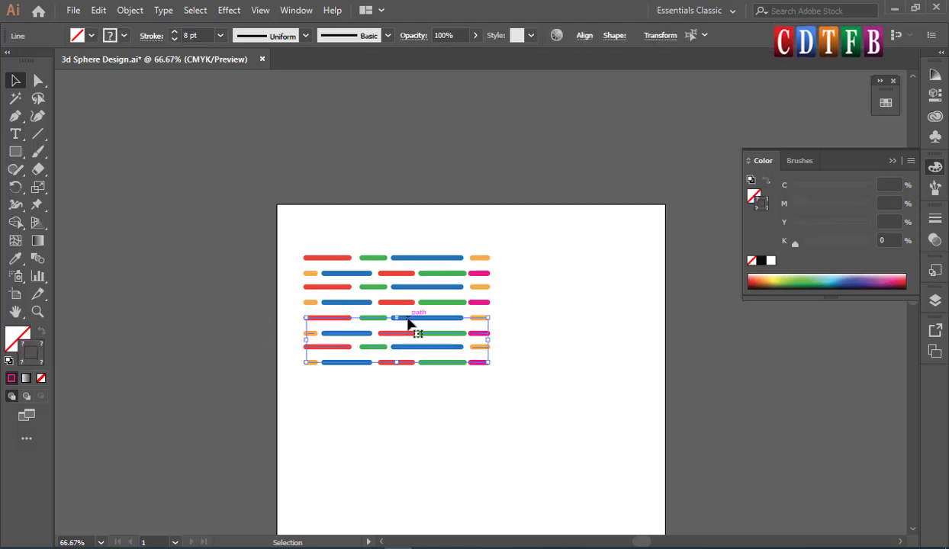
left_click_drag(407, 325, 404, 387)
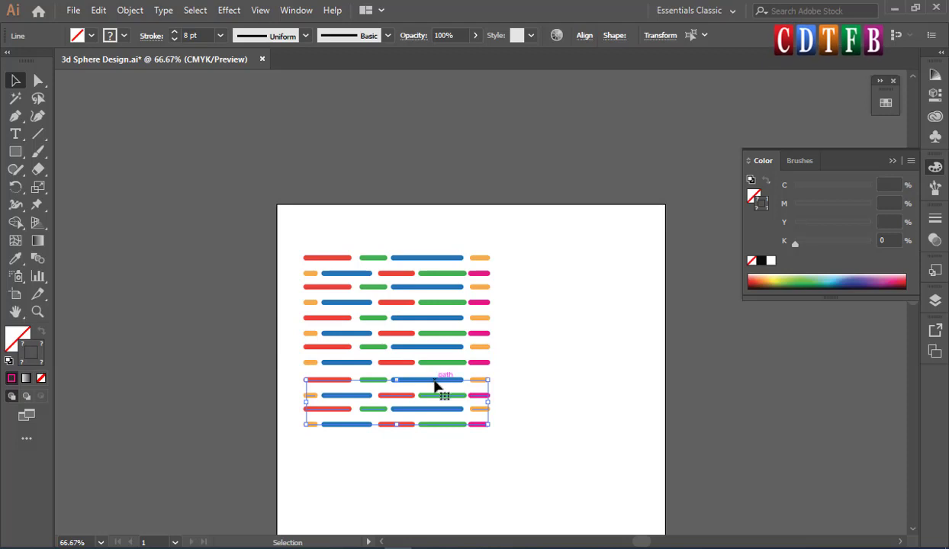
left_click_drag(435, 386, 434, 383)
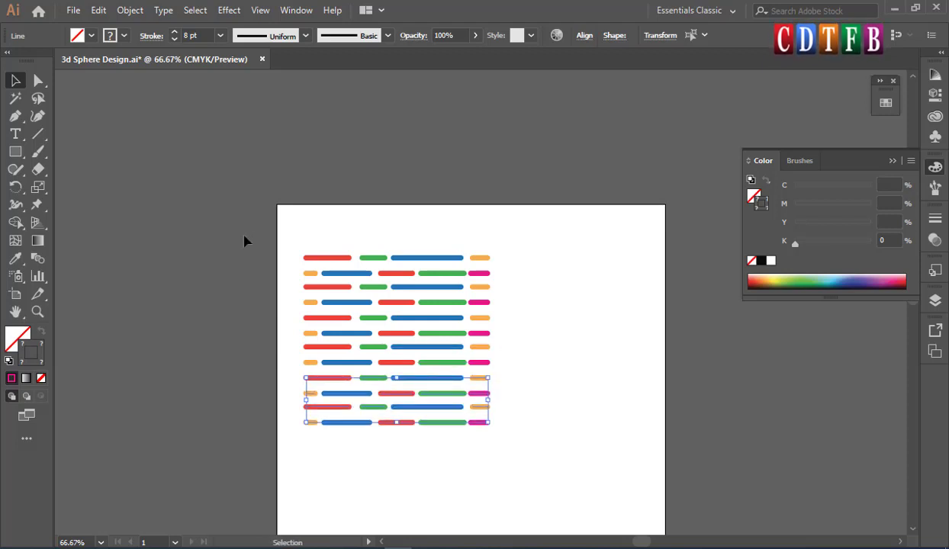
mouse_move(258, 234)
left_mouse_down()
mouse_move(471, 430)
mouse_move(532, 451)
left_mouse_up()
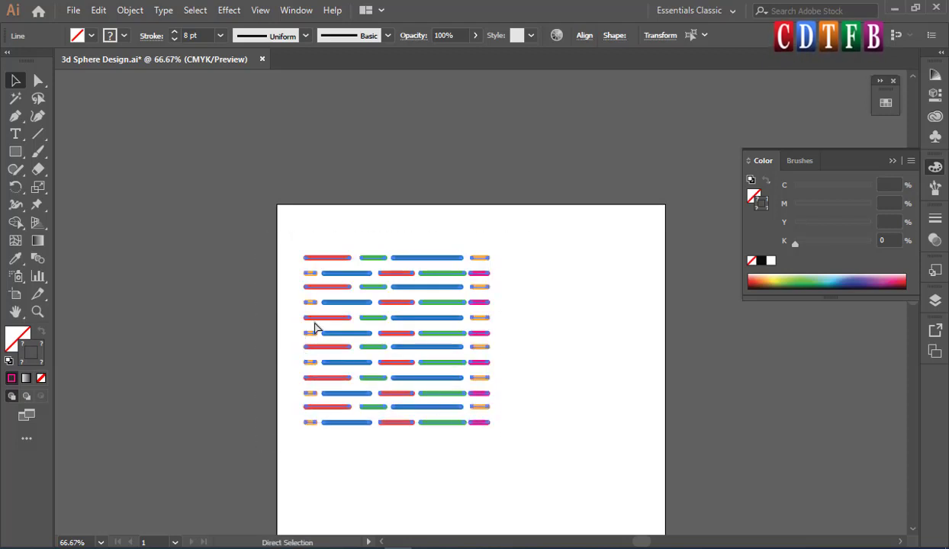
- Group the twelve rows and move the group toward the artboard's upper left
key("ctrl+g")
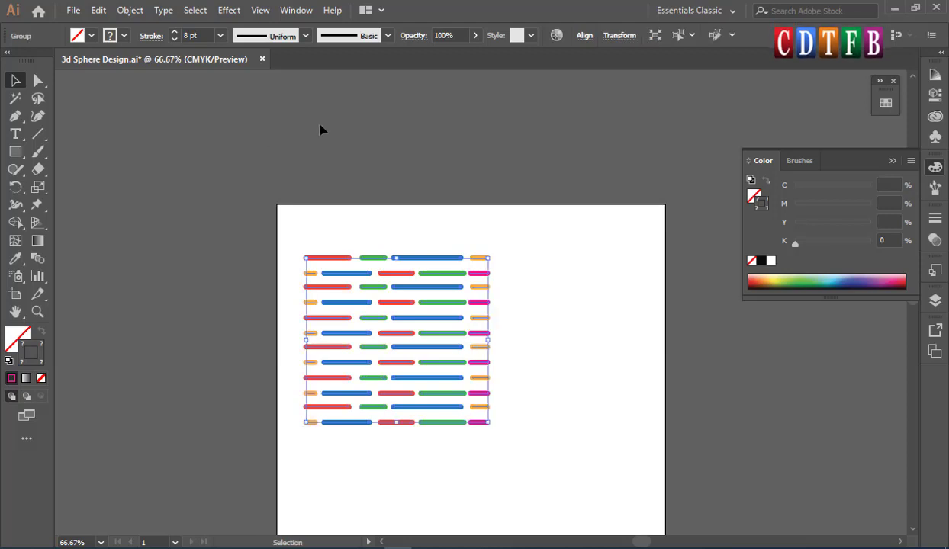
left_click_drag(452, 310, 438, 272)
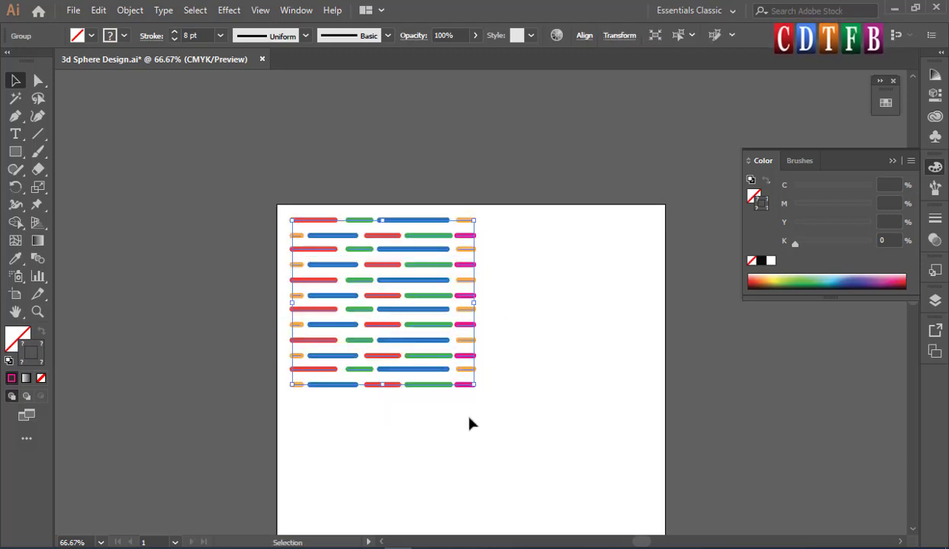
left_click_drag(473, 387, 415, 331)
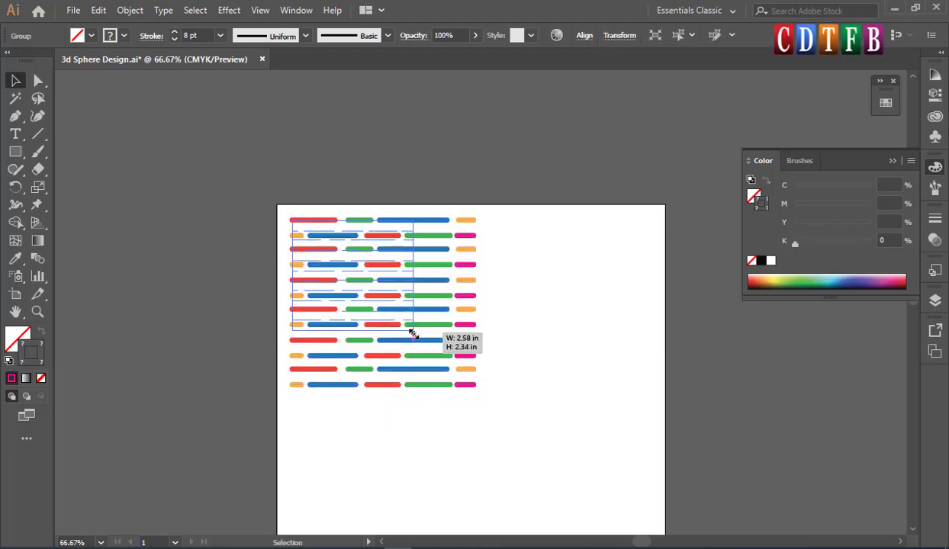
left_click(396, 282)
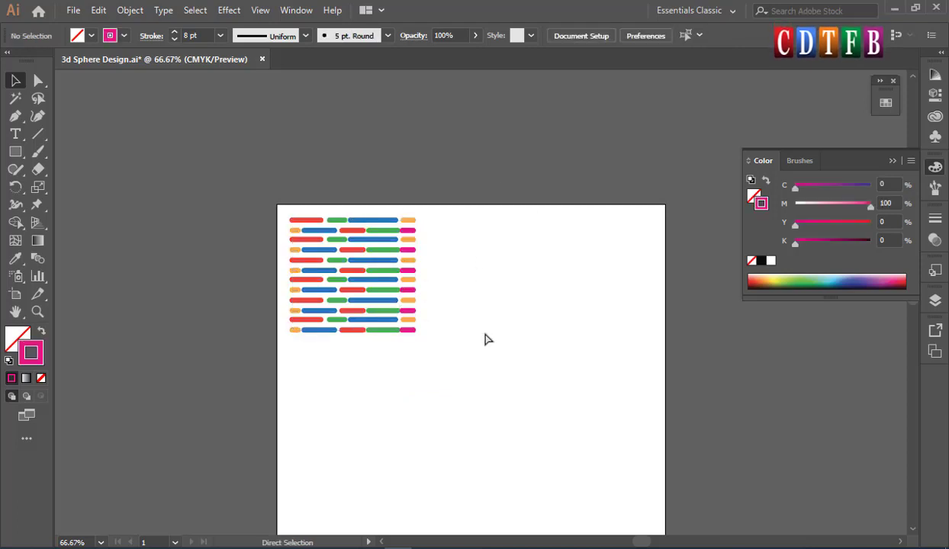
key("ctrl+z")
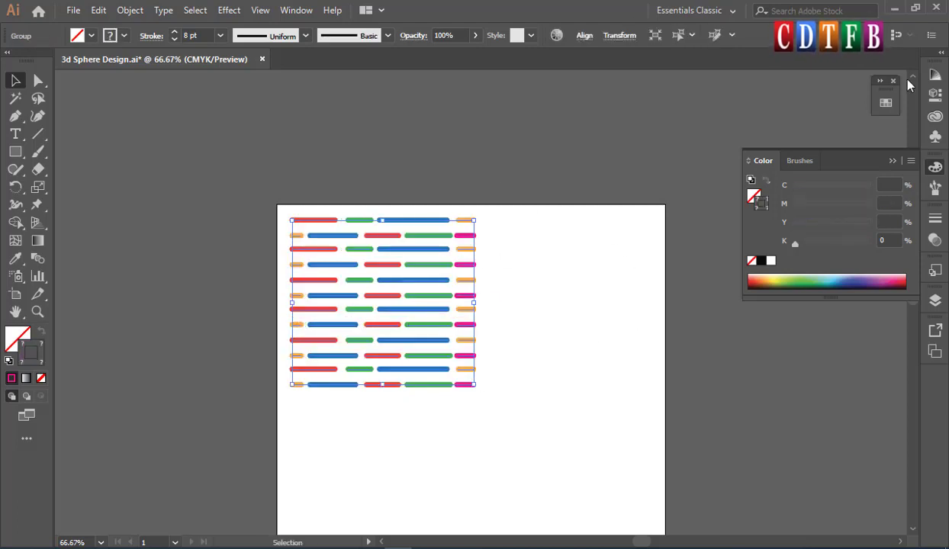
- Save the group as a Graphic symbol named 'Lines' and move it off the artboard left
left_click(935, 136)
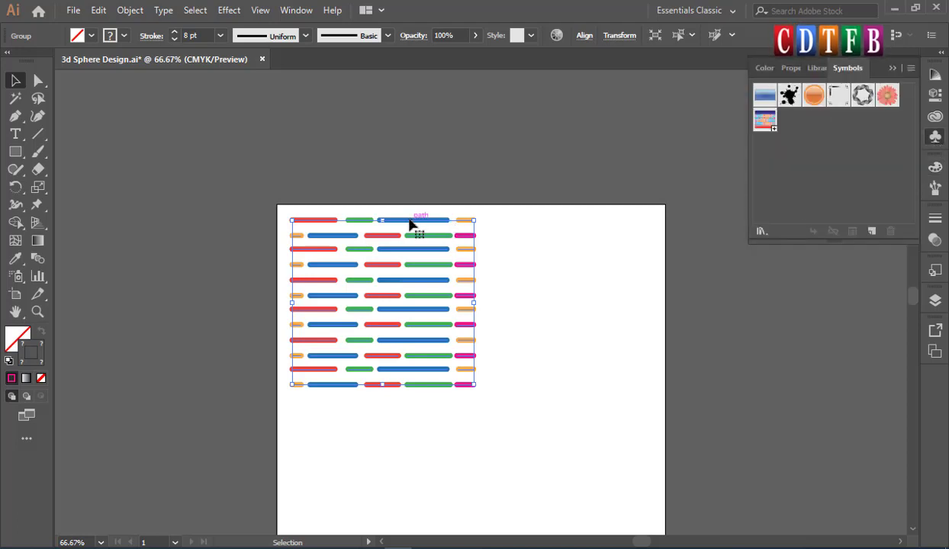
left_click_drag(412, 226, 798, 143)
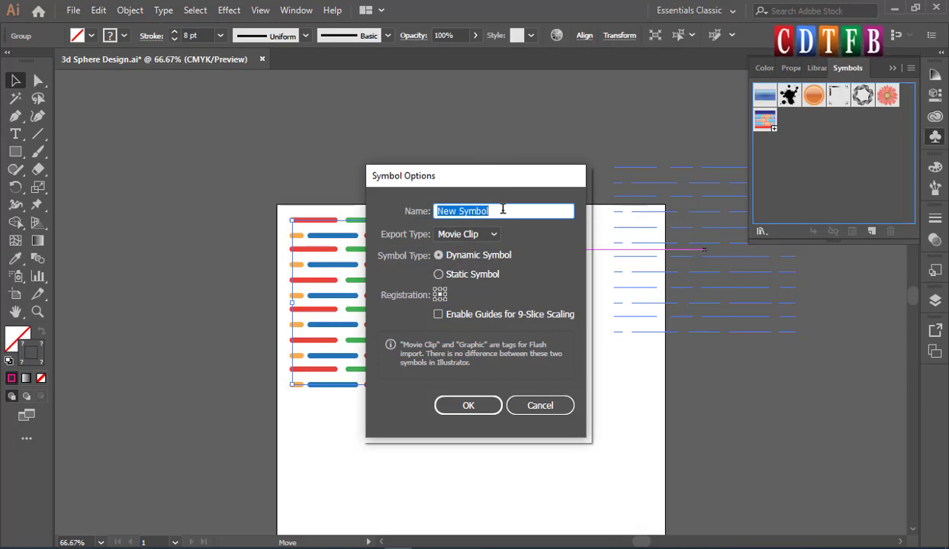
type("Lines")
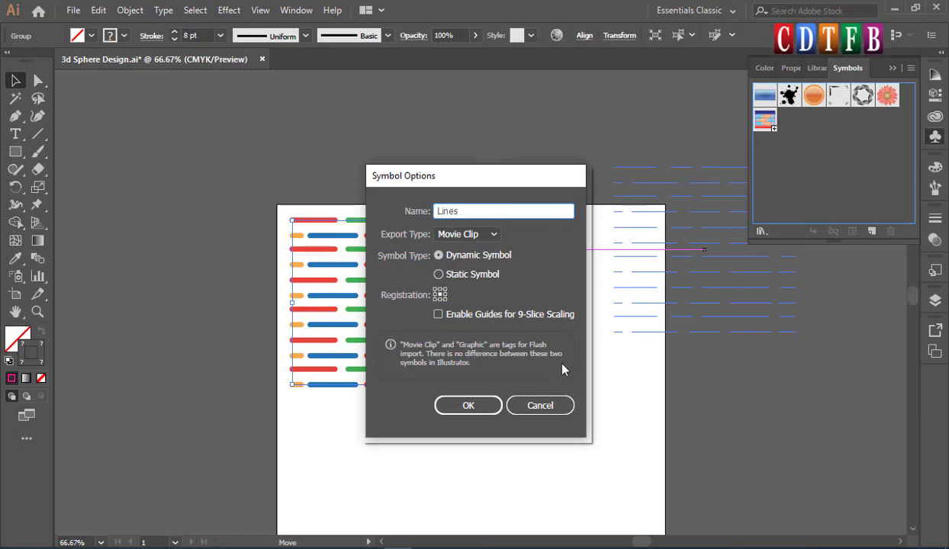
left_click(483, 234)
left_click(475, 270)
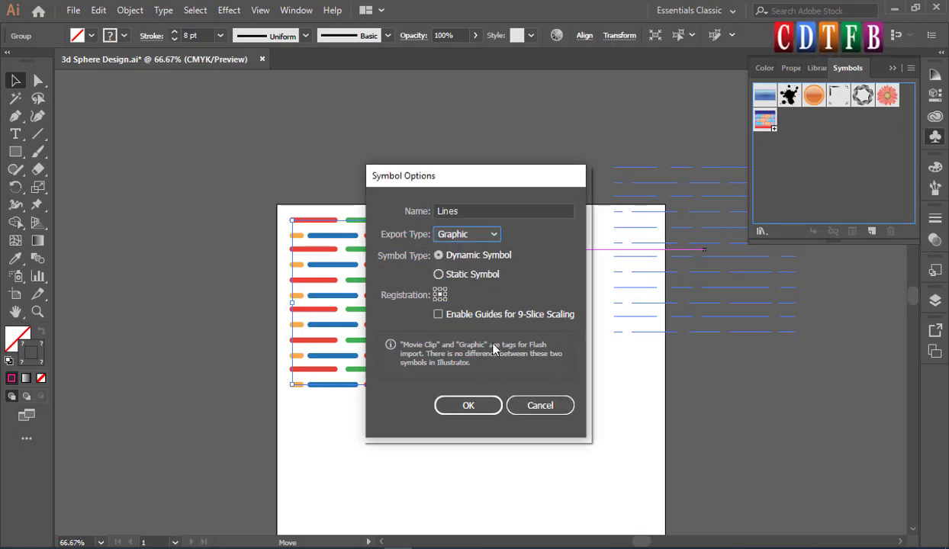
left_click(468, 405)
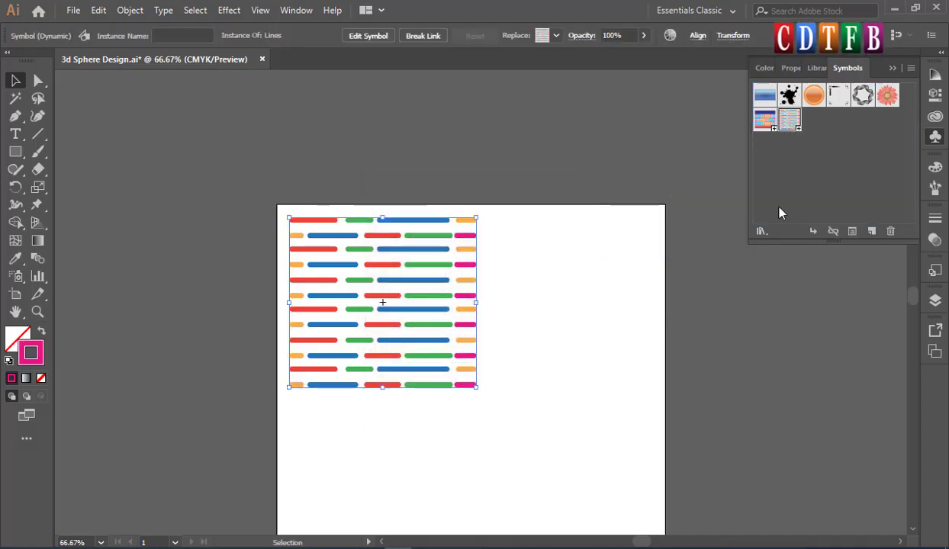
left_click(640, 305)
left_click_drag(392, 303, 161, 211)
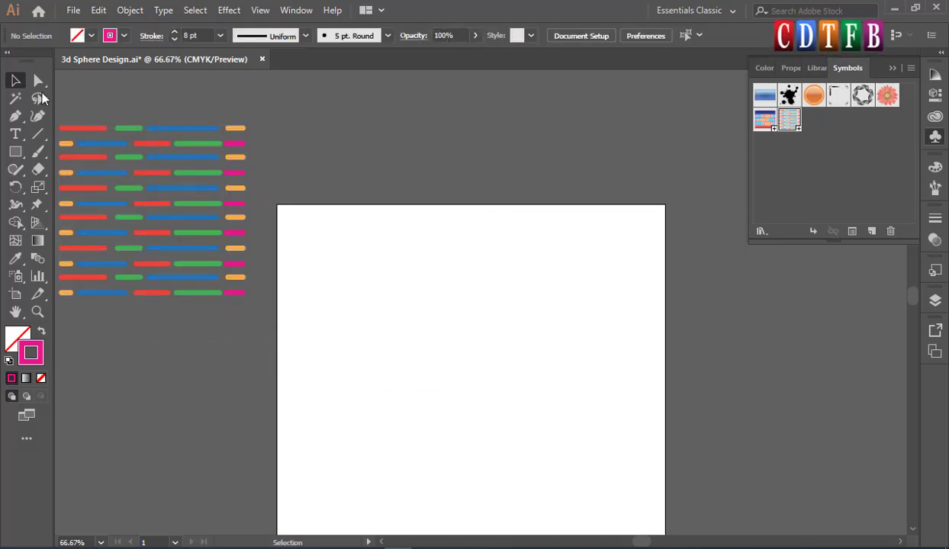
- Type the word Effec on the artboard and place a copy just below it
left_click(322, 263)
scroll(348, 263, "up", 1)
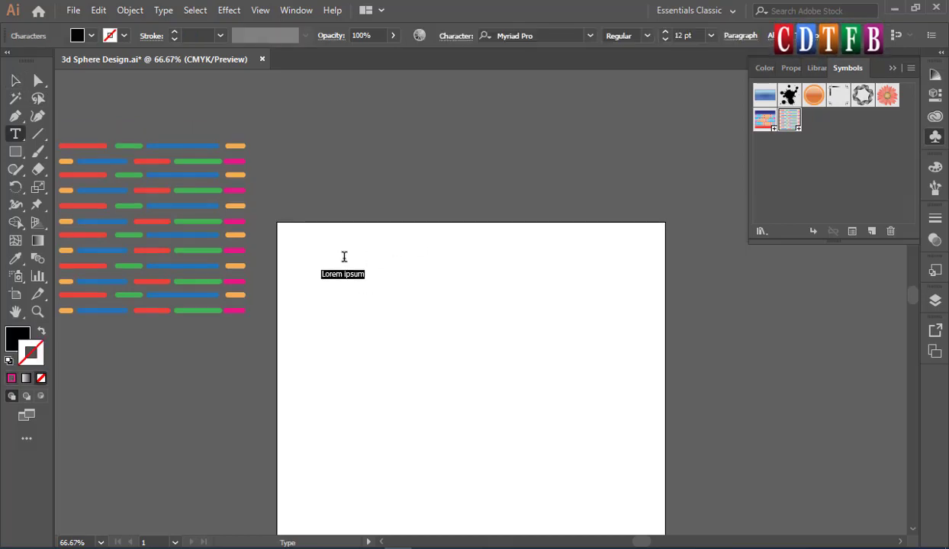
scroll(344, 257, "up", 1)
scroll(325, 290, "up", 1)
scroll(346, 314, "up", 1)
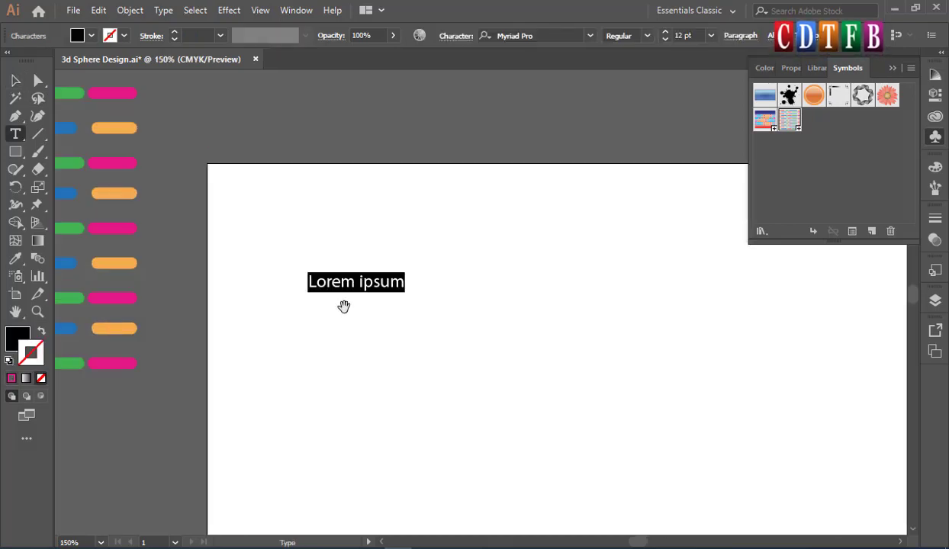
type("Effec")
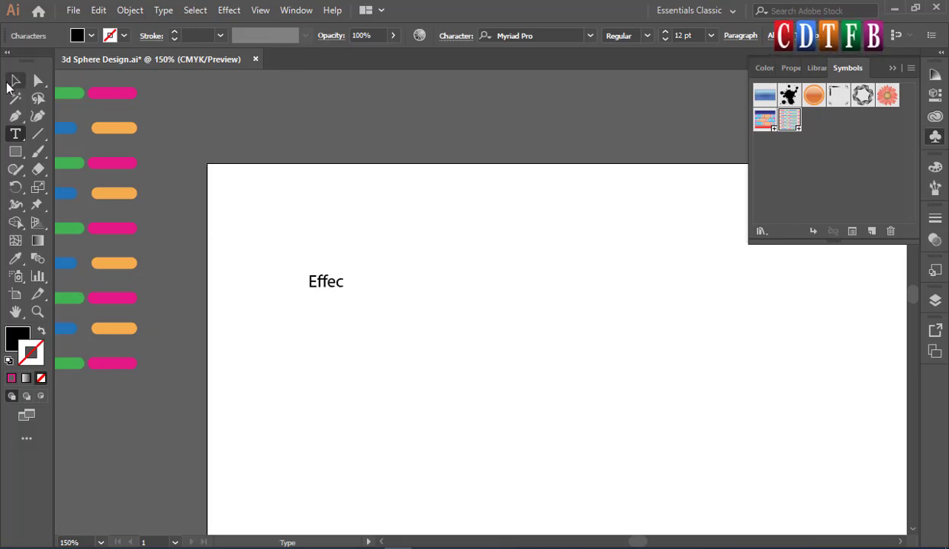
left_click(15, 80)
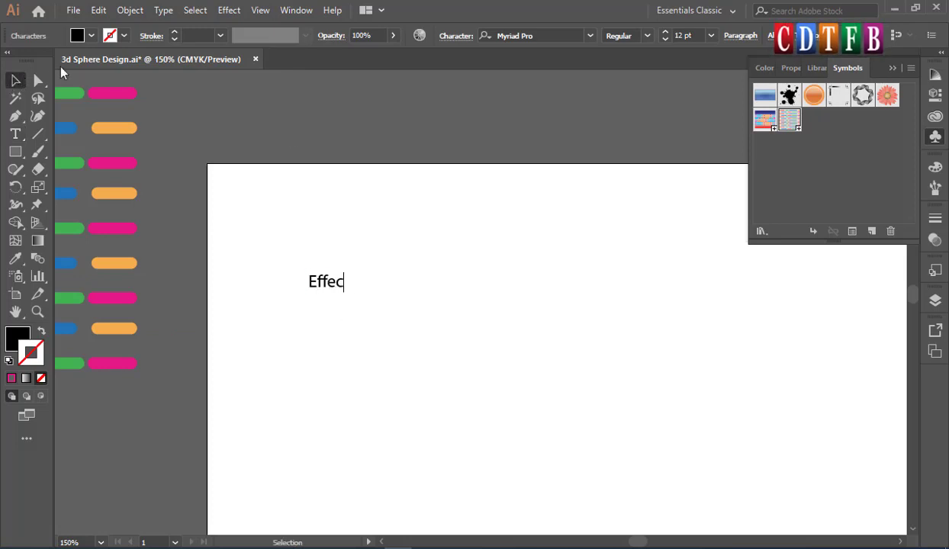
left_click_drag(337, 284, 339, 323)
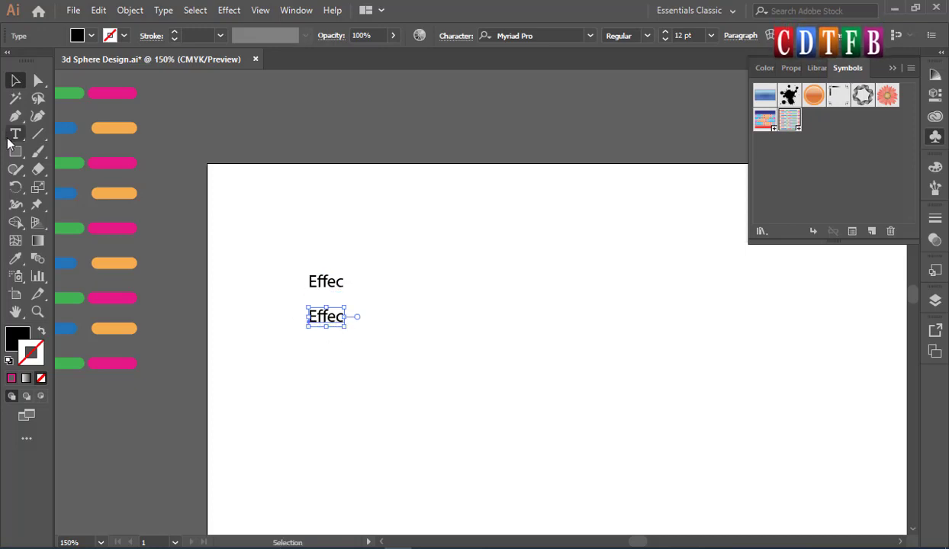
- Retype the copy as BAND, then add Tool beside Effec from another copy
left_click(15, 133)
double_click(323, 314)
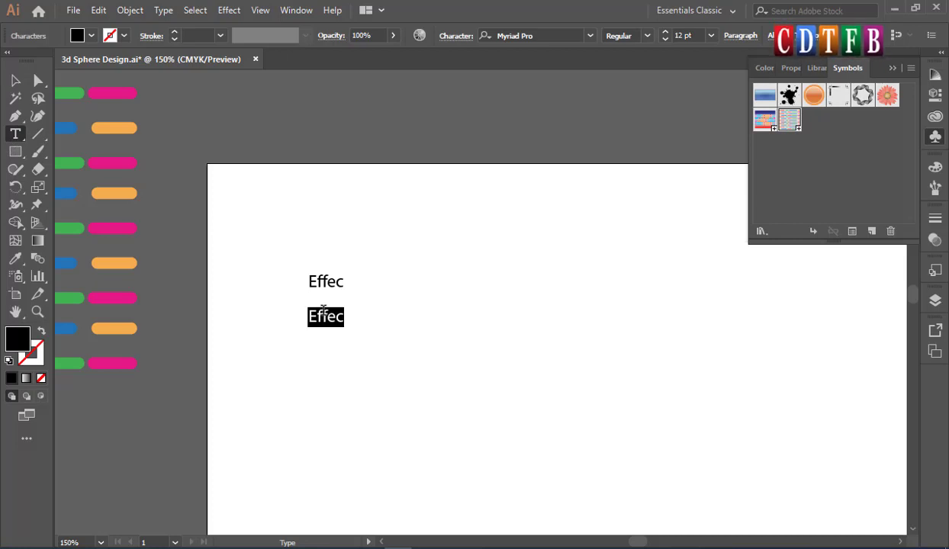
type("BAND")
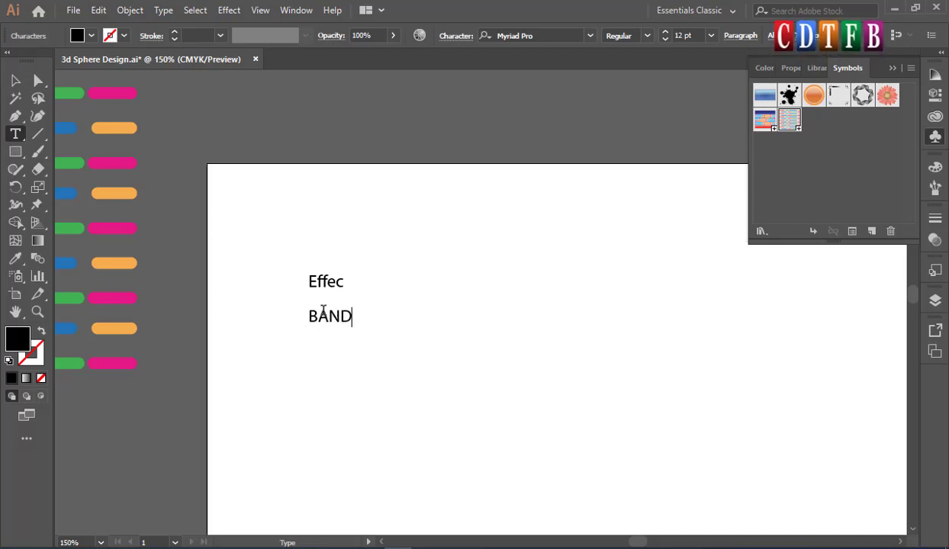
left_click(330, 316, "ctrl")
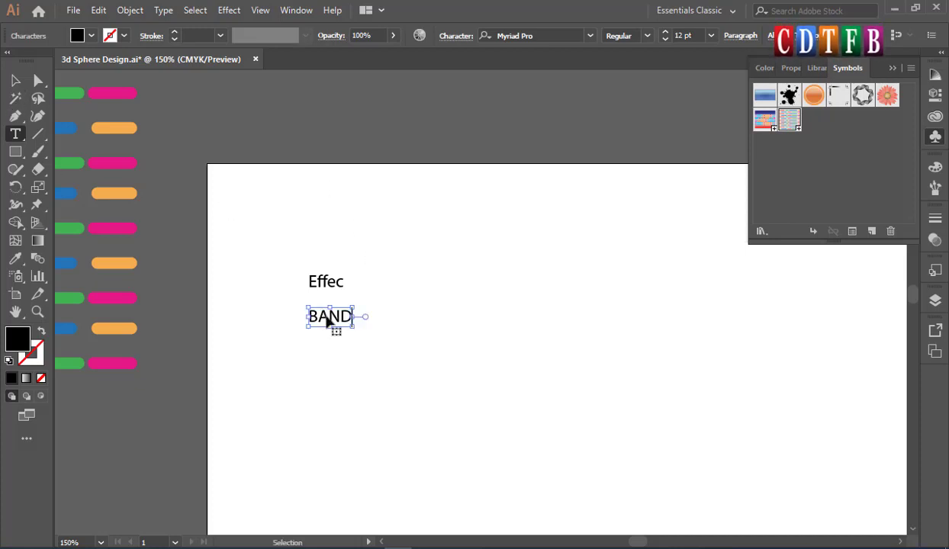
left_click_drag(339, 317, 389, 289)
double_click(369, 273)
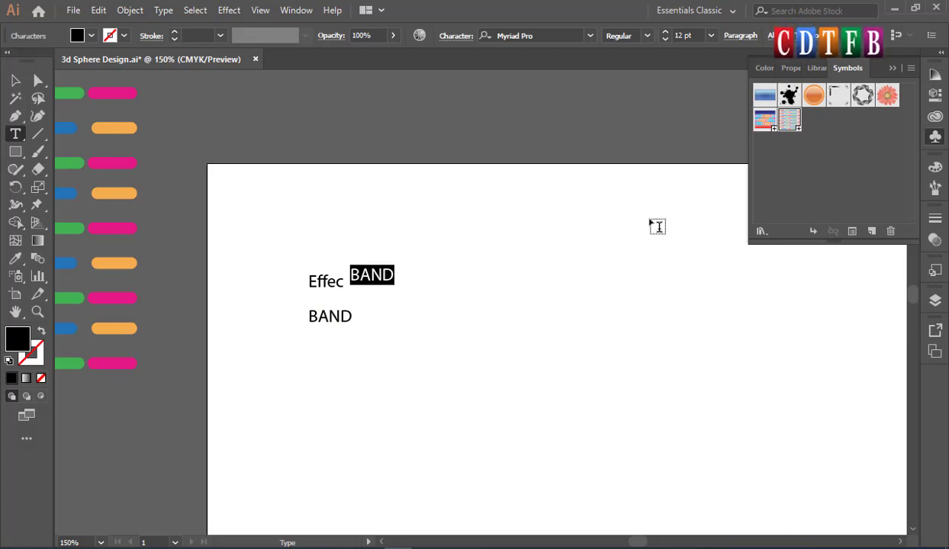
type("Tool")
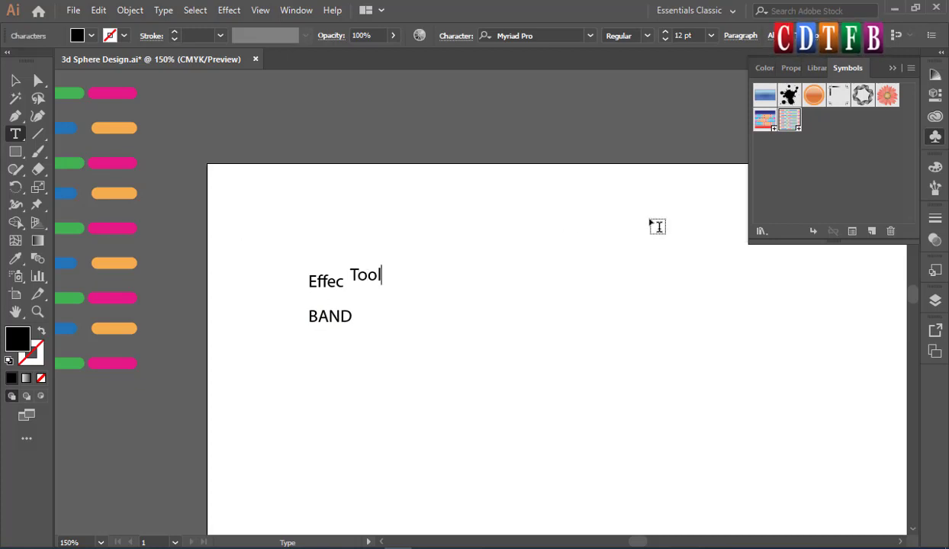
left_click(369, 282, "ctrl")
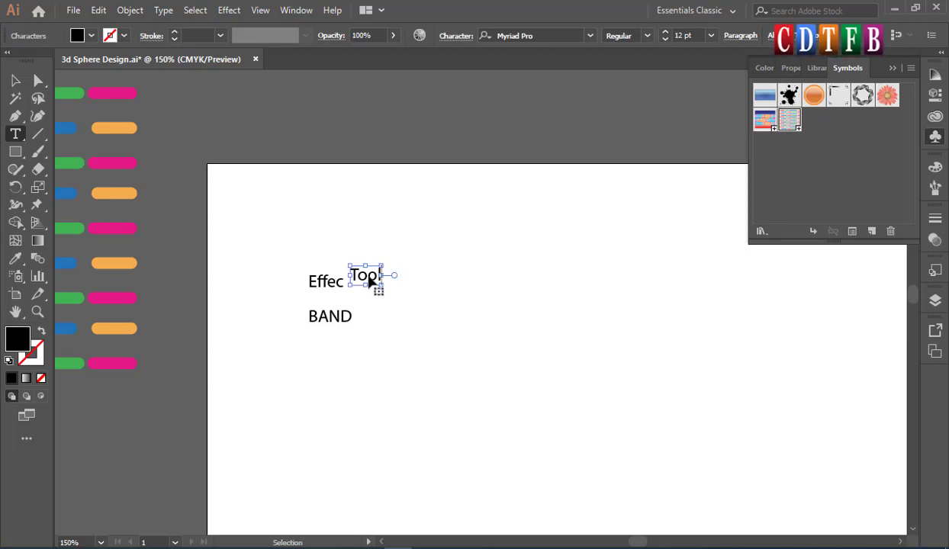
- Add Tips beside BAND and Create on a third row below, from copies
left_click_drag(369, 282, 396, 321)
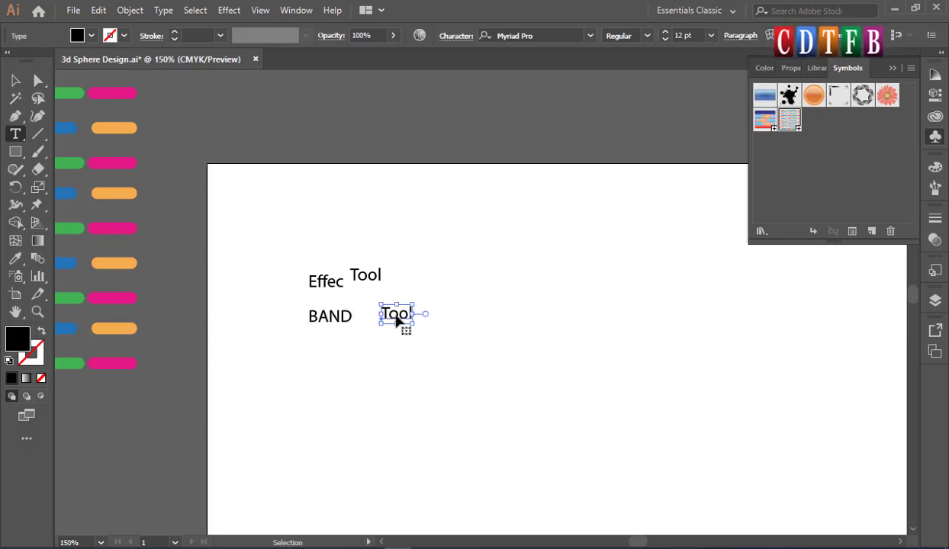
left_click(391, 308)
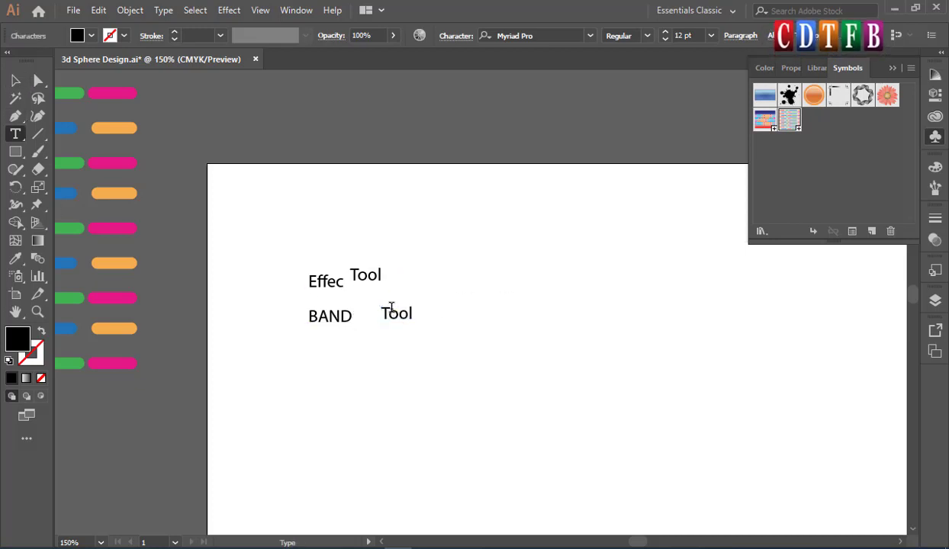
double_click(391, 308)
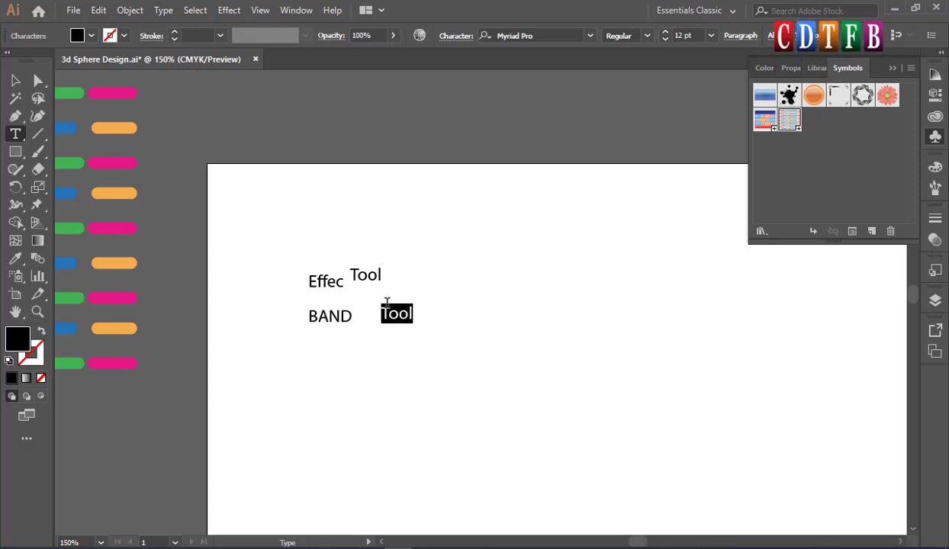
type("Tips")
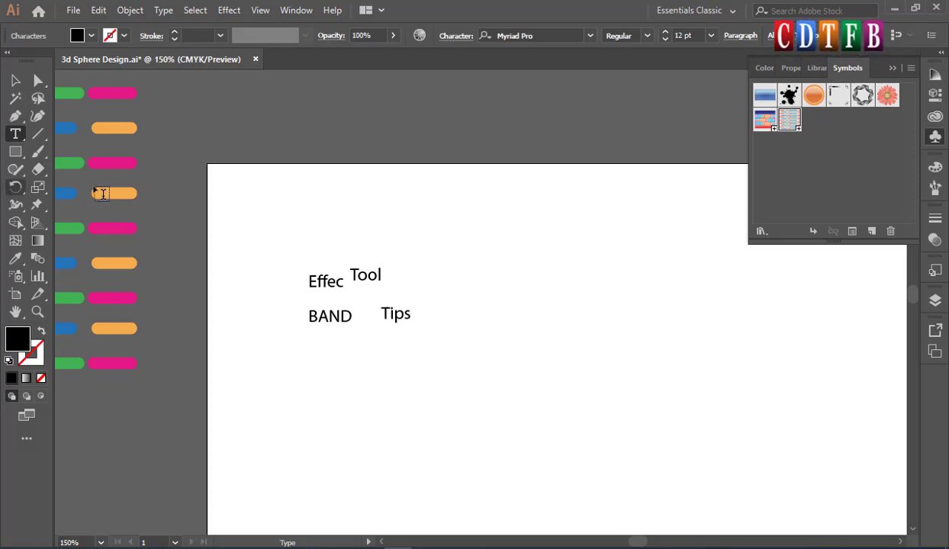
key("Escape")
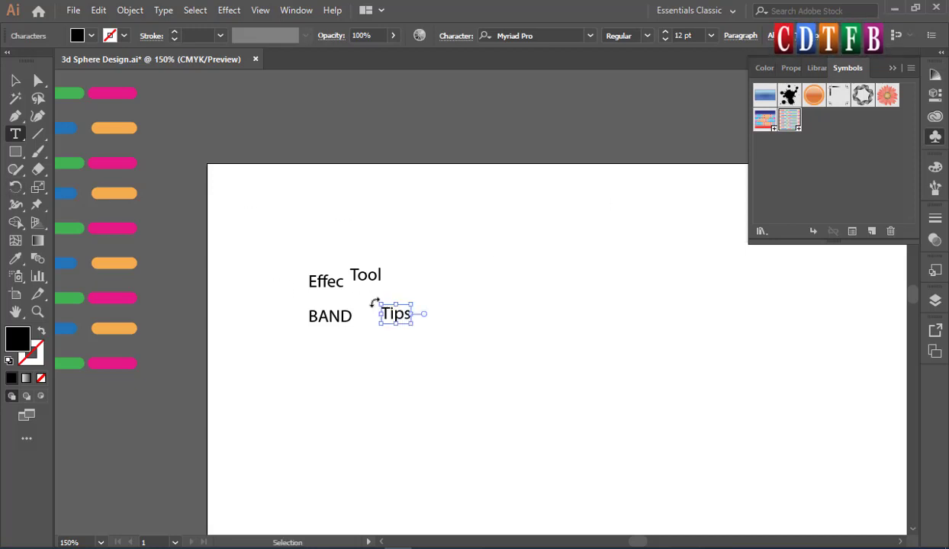
left_click_drag(396, 319, 355, 349)
double_click(354, 348)
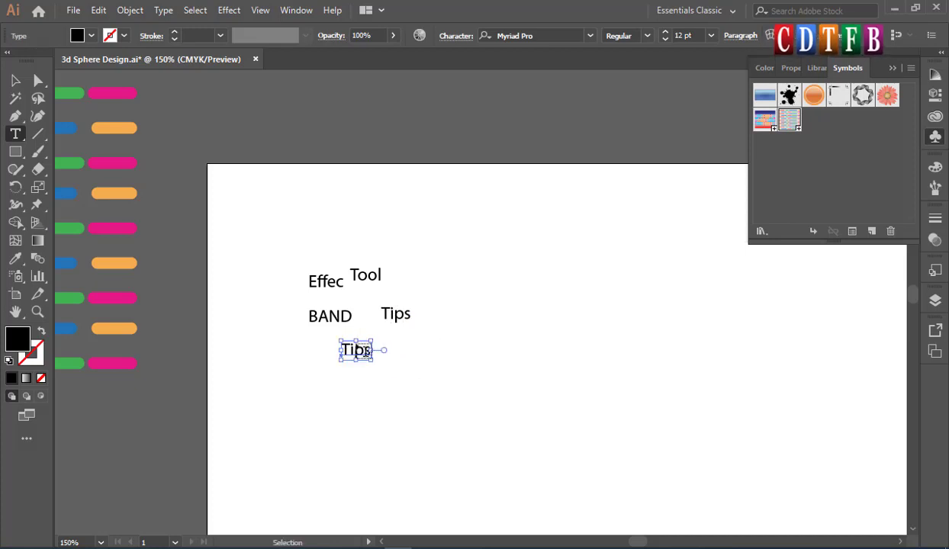
double_click(354, 348)
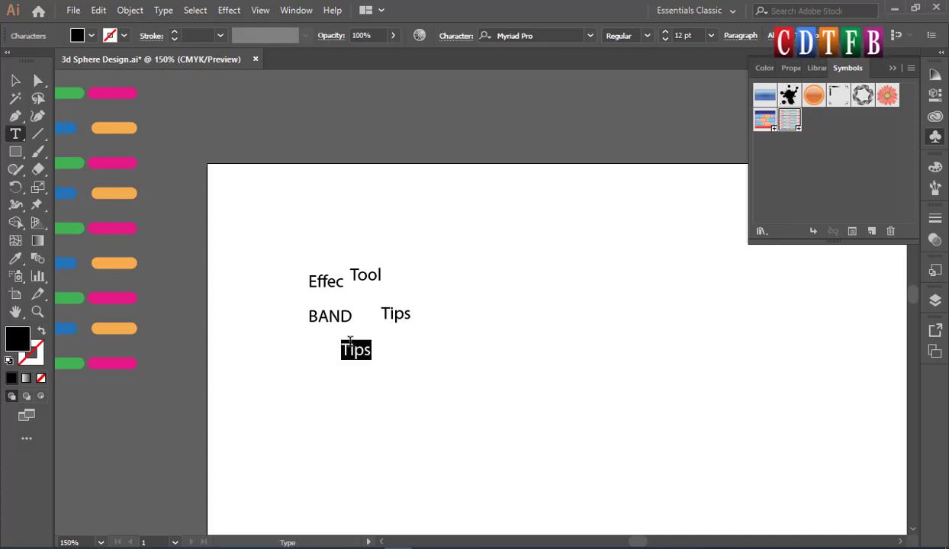
type("Create")
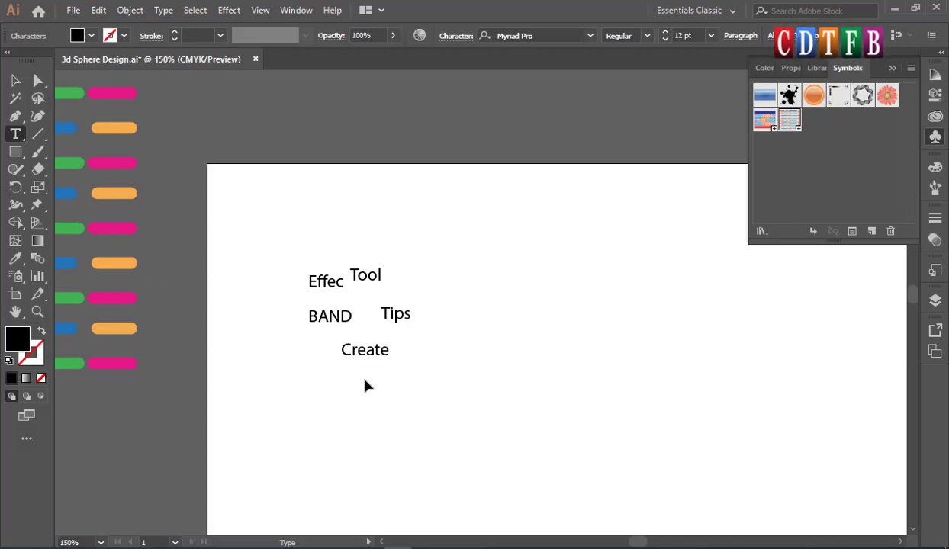
left_click(376, 352, "ctrl")
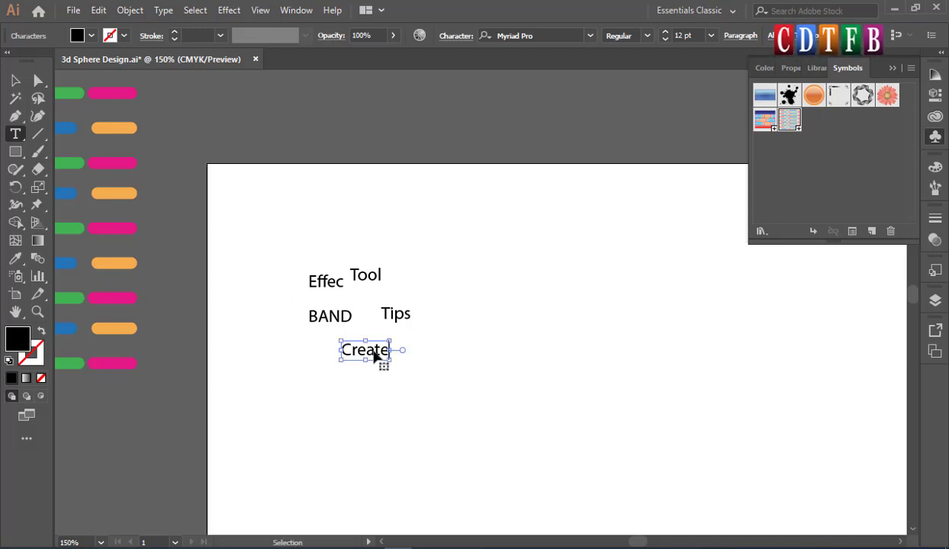
- Add Custom right of Tool, SAVE right of Create, and Copy beside Tips
left_click_drag(379, 354, 437, 280)
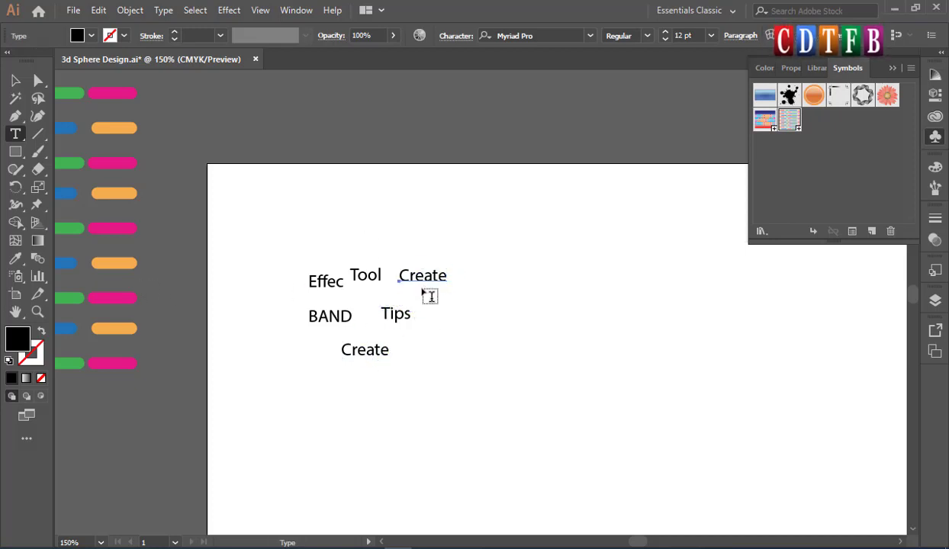
double_click(422, 275)
type("Custom")
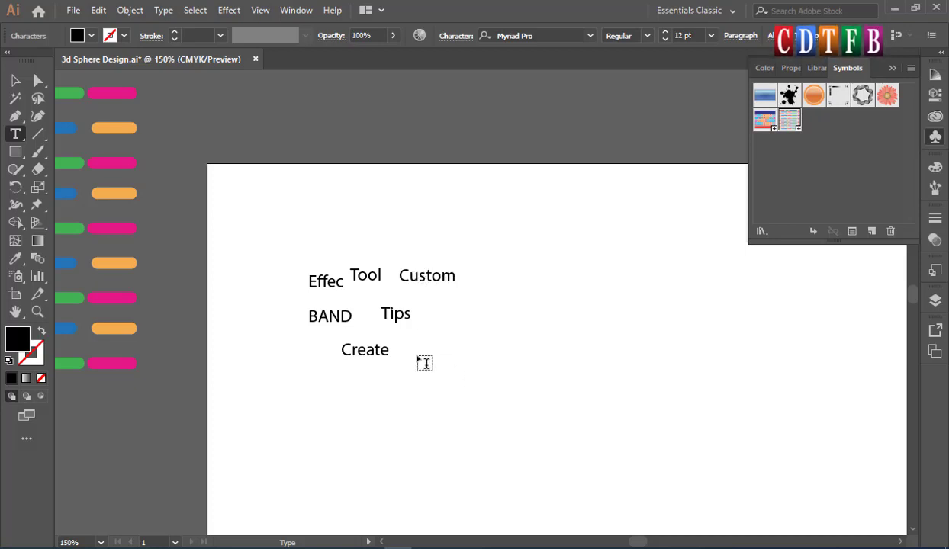
left_click(429, 283, "ctrl")
left_click_drag(430, 281, 435, 351)
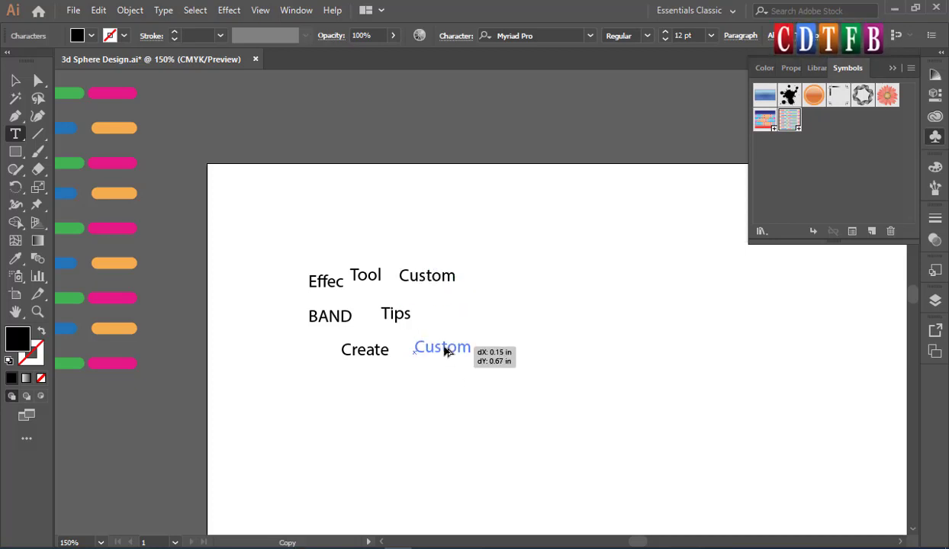
double_click(435, 351)
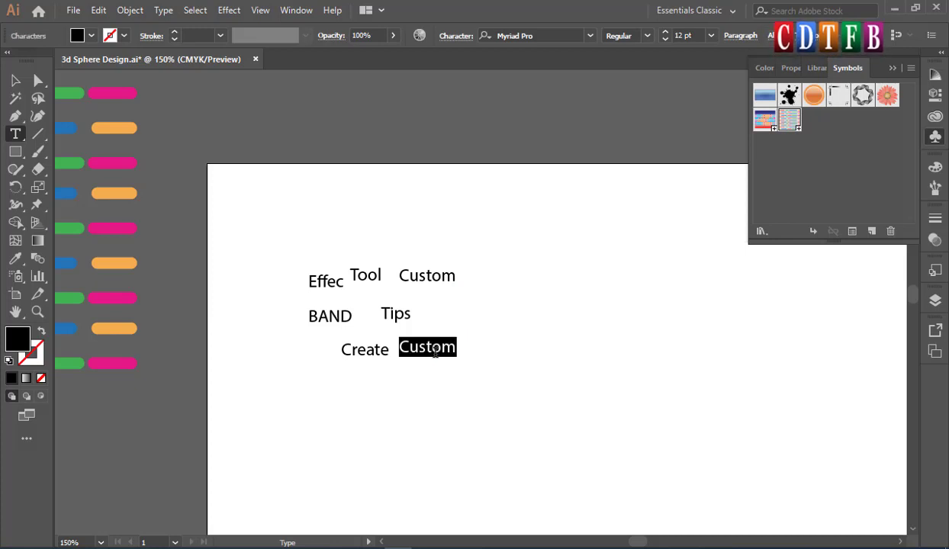
type("SAVE")
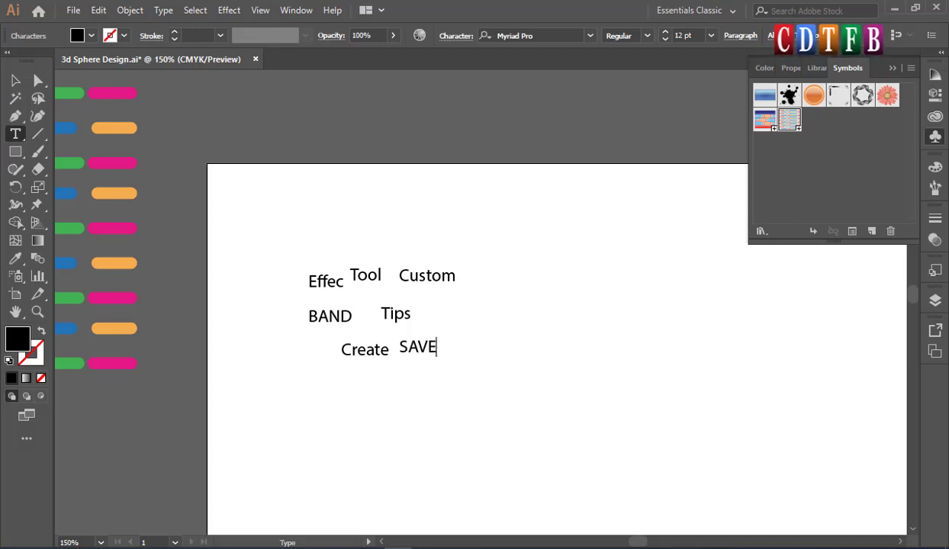
left_click(426, 351, "ctrl")
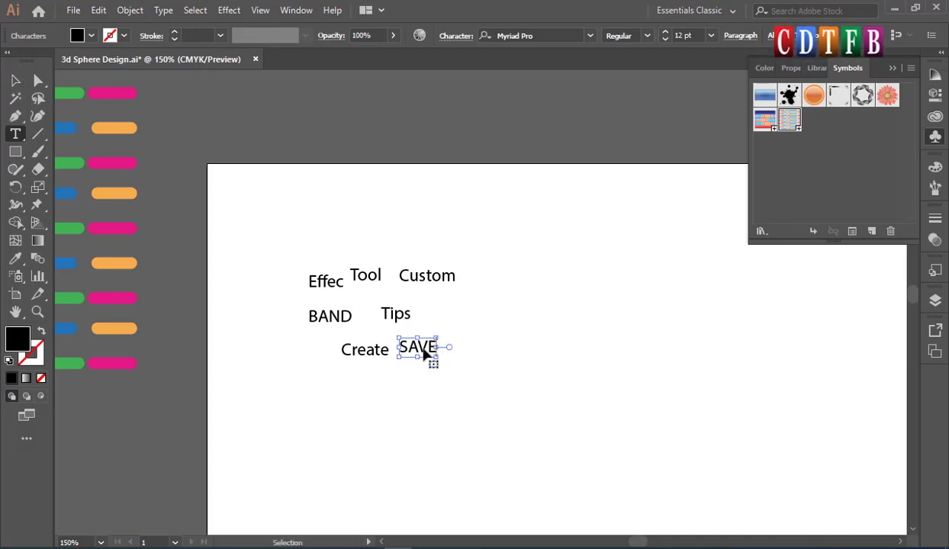
left_click_drag(425, 356, 461, 316)
double_click(452, 309)
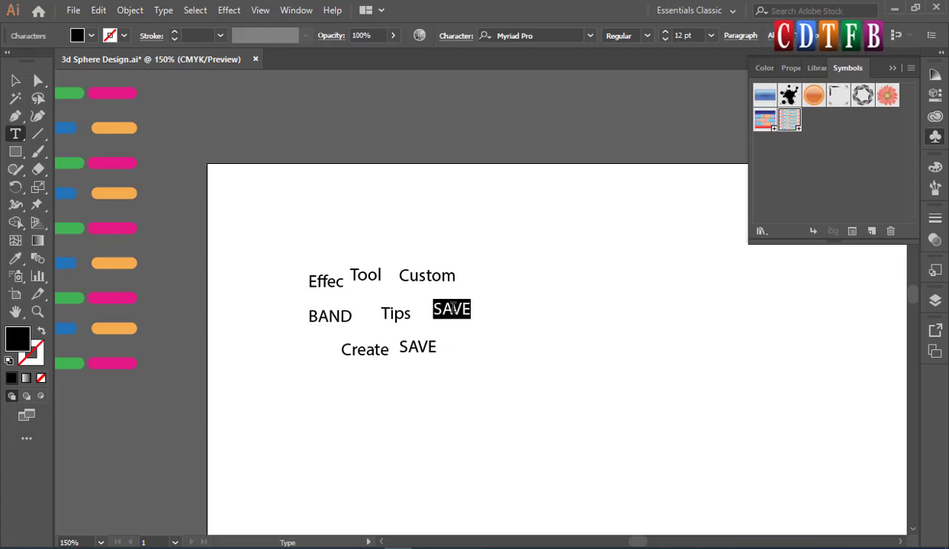
type("Copy")
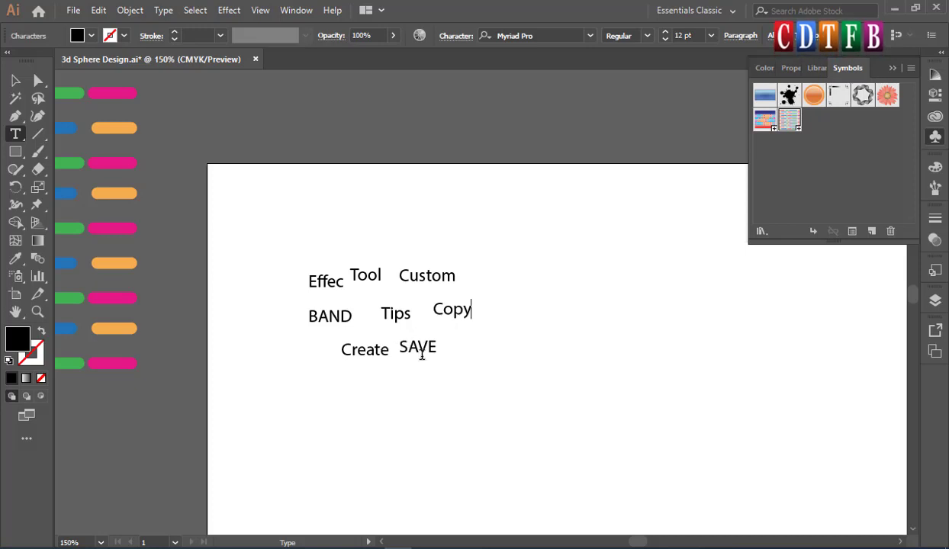
key("Escape")
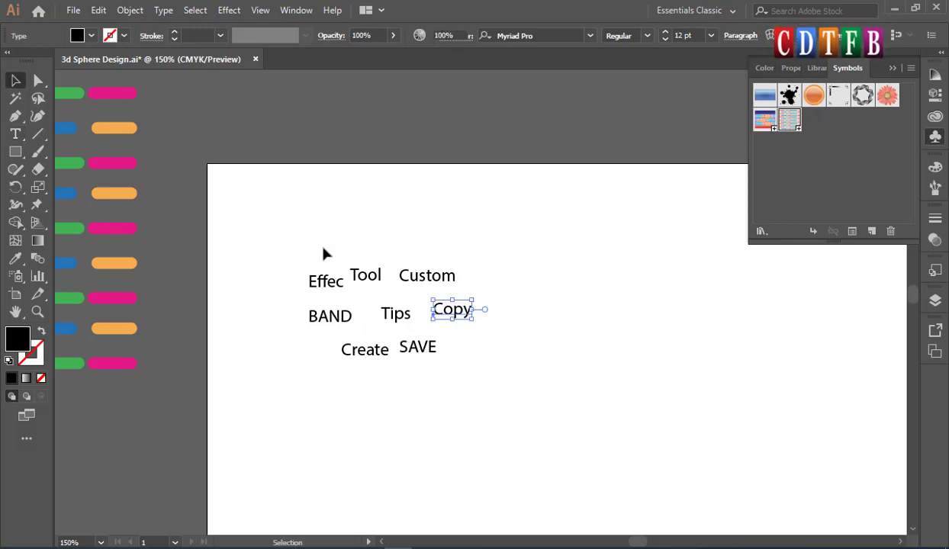
- Line up Effec, Tool enlarged to about 21 pt, and Custom shrunk to about 10 pt
left_click_drag(200, 157, 605, 422)
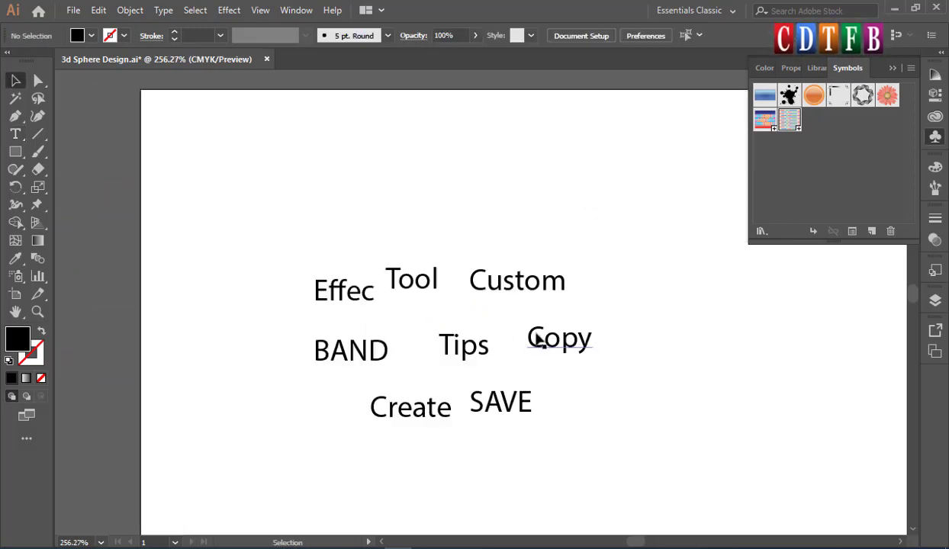
left_click(366, 295)
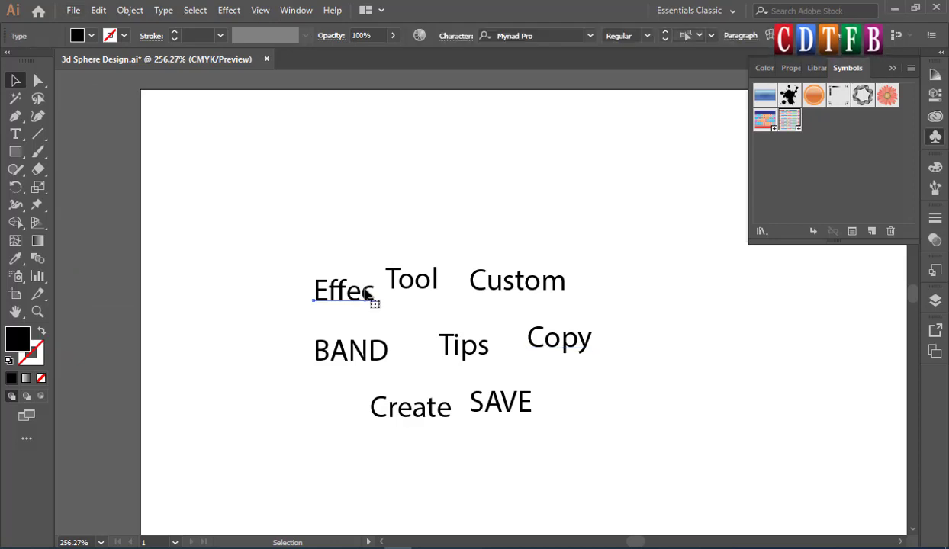
left_click_drag(369, 295, 271, 204)
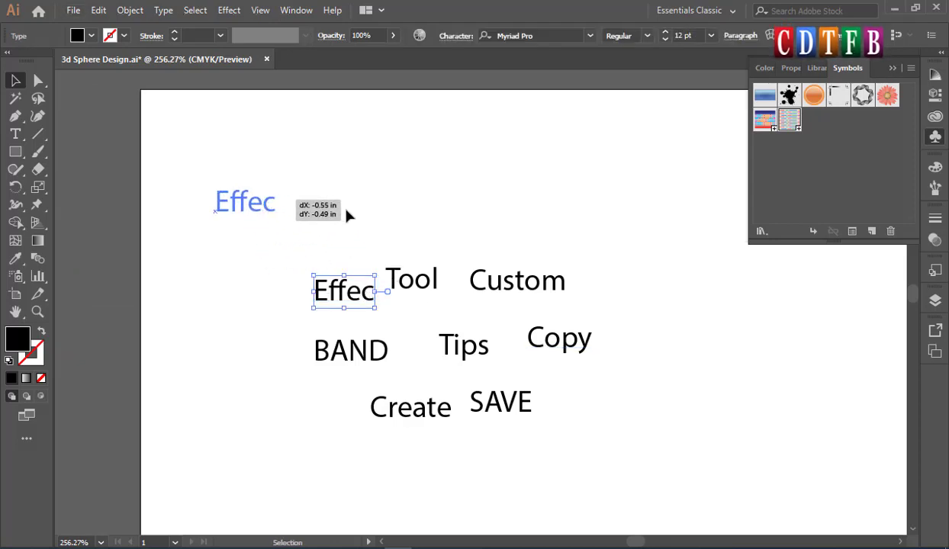
left_click_drag(374, 267, 284, 197)
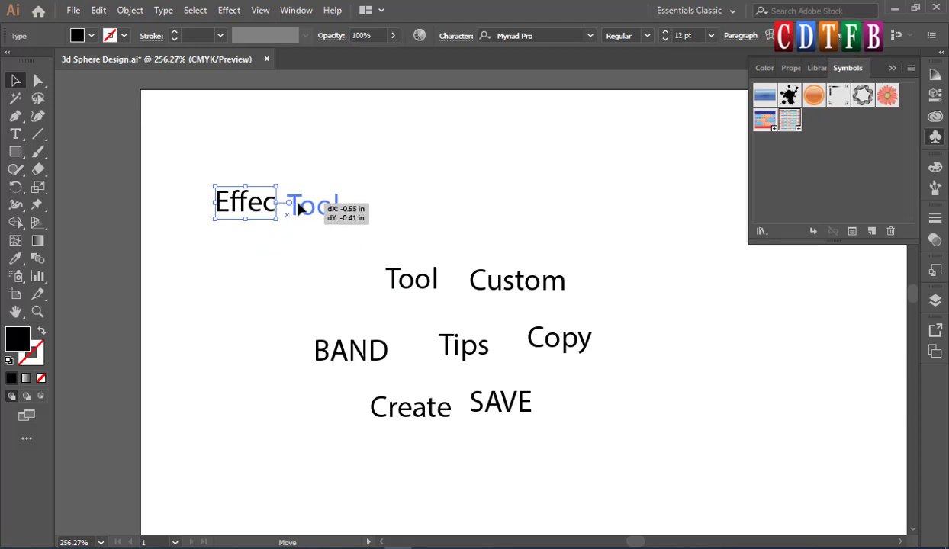
mouse_move(349, 228)
left_mouse_down()
mouse_move(389, 251)
mouse_move(326, 222)
mouse_move(325, 208)
left_mouse_up()
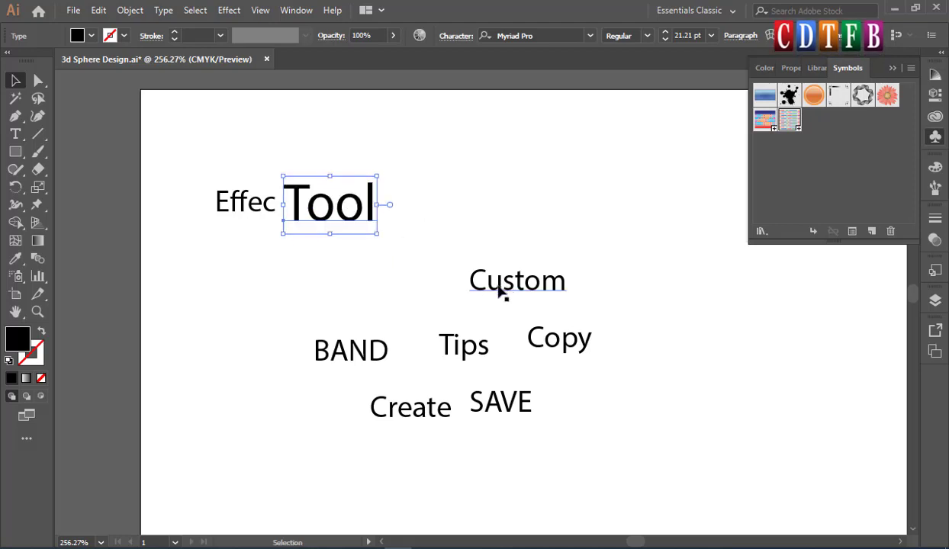
left_click_drag(498, 287, 413, 209)
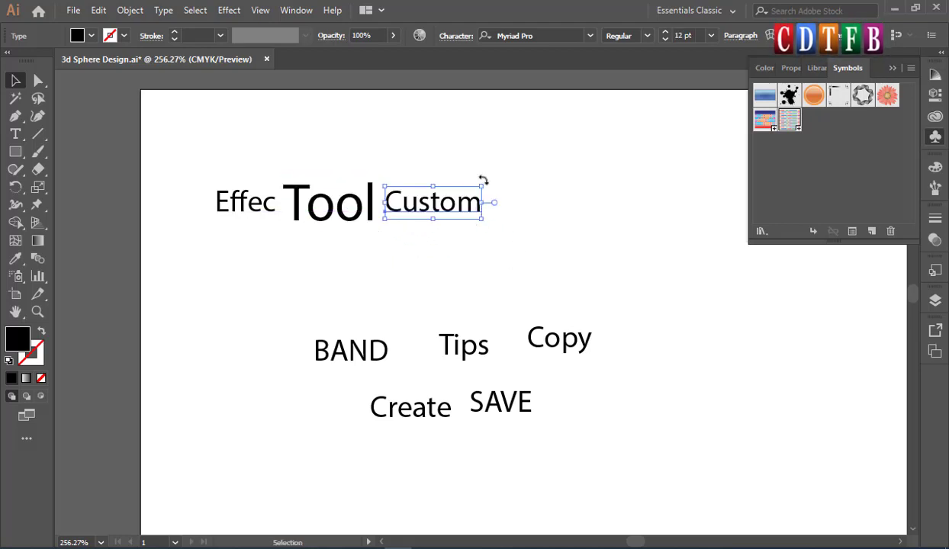
left_click_drag(484, 186, 468, 191)
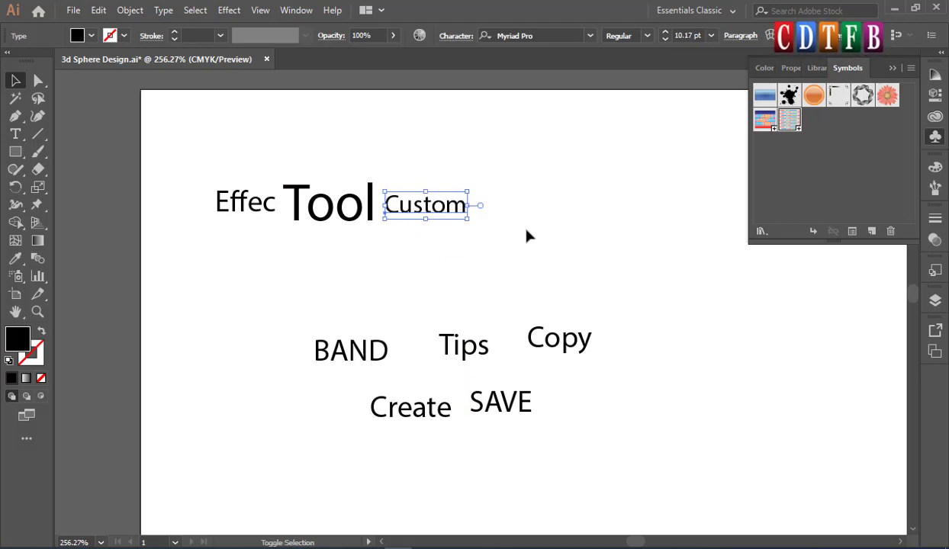
- Rotate Copy vertical in Bold beneath Tool, and move Tips under Effec
left_click(555, 347)
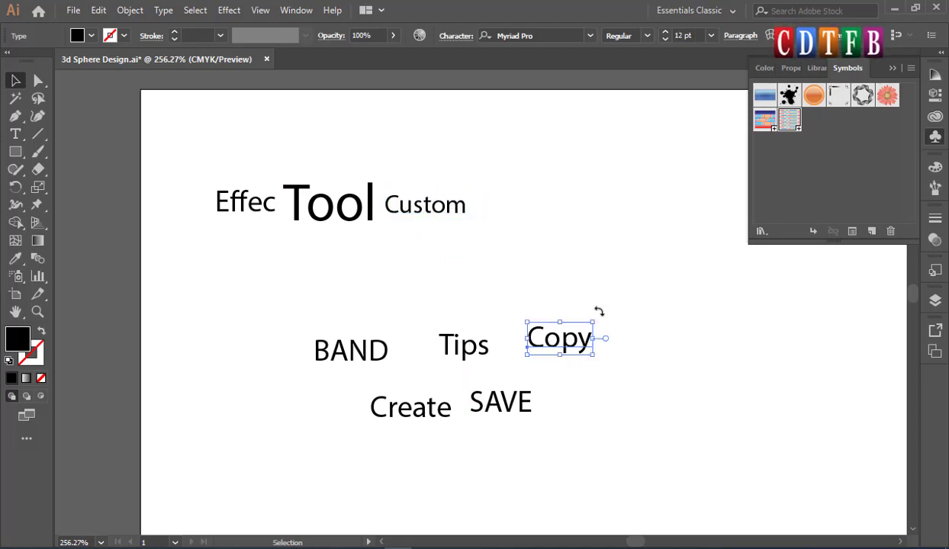
left_click_drag(599, 319, 587, 386)
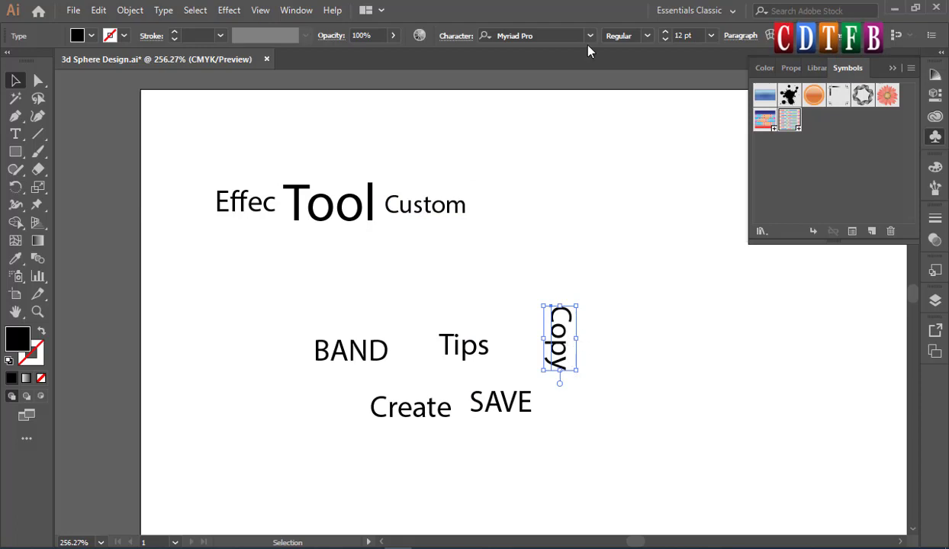
left_click(646, 35)
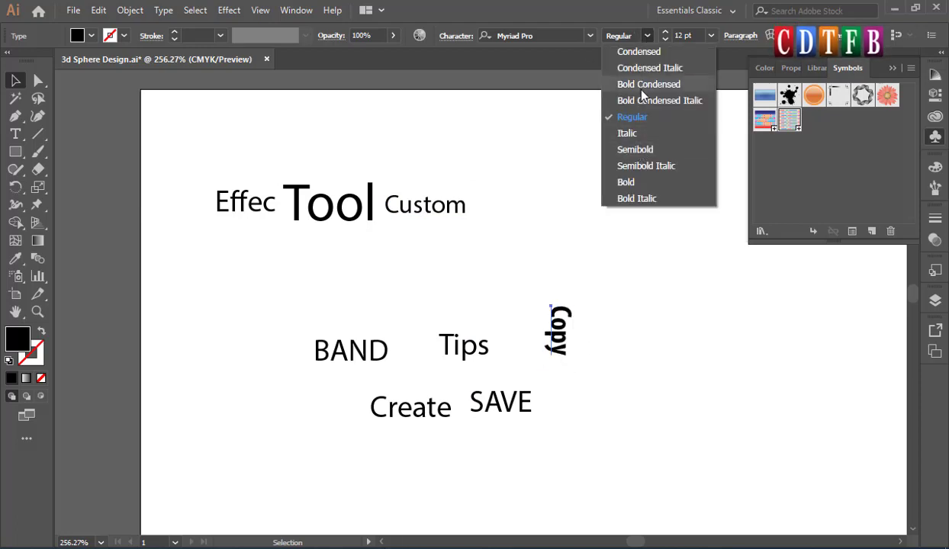
left_click(626, 182)
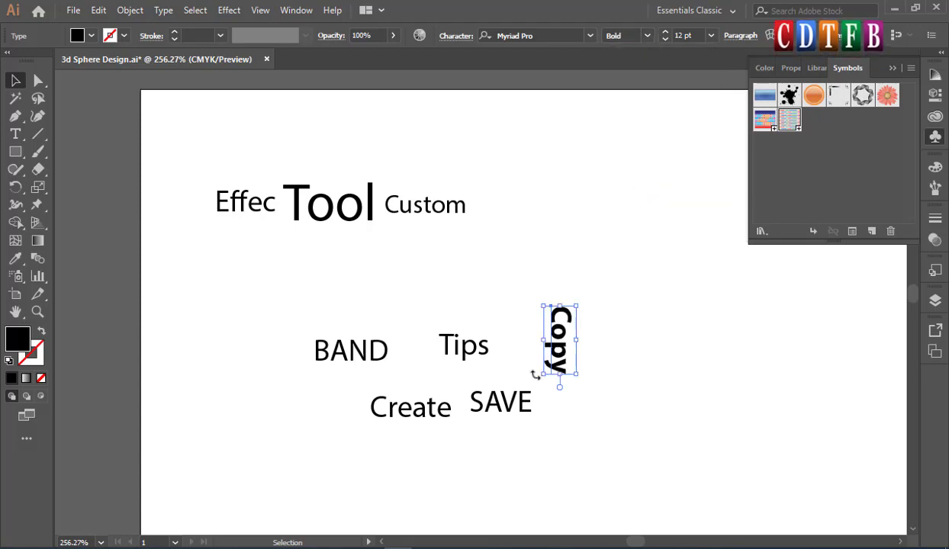
mouse_move(571, 348)
left_mouse_down()
mouse_move(260, 243)
mouse_move(281, 253)
left_mouse_up()
mouse_move(464, 347)
left_mouse_down()
mouse_move(235, 257)
mouse_move(262, 260)
left_mouse_up()
- Move BAND up beside Copy, leaving Create parked below the cluster
left_click(451, 250)
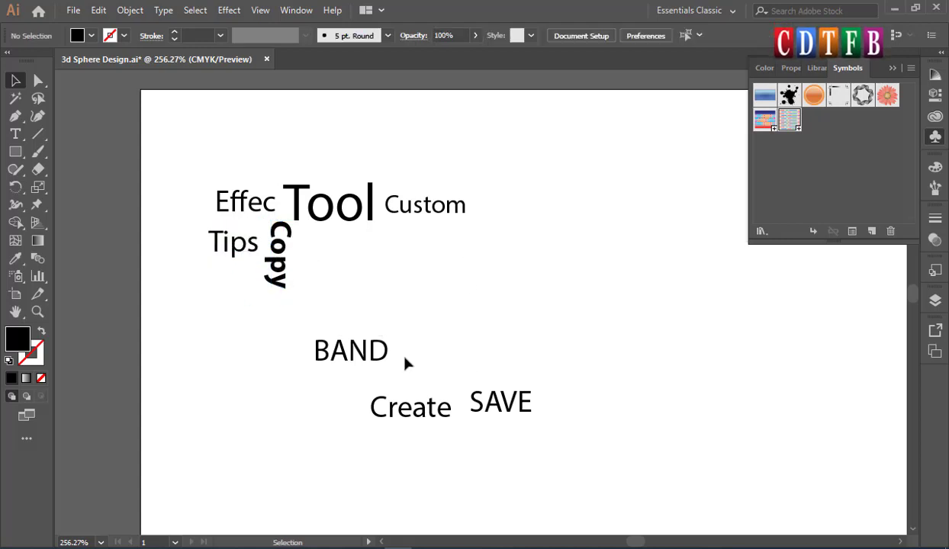
left_click_drag(373, 360, 360, 251)
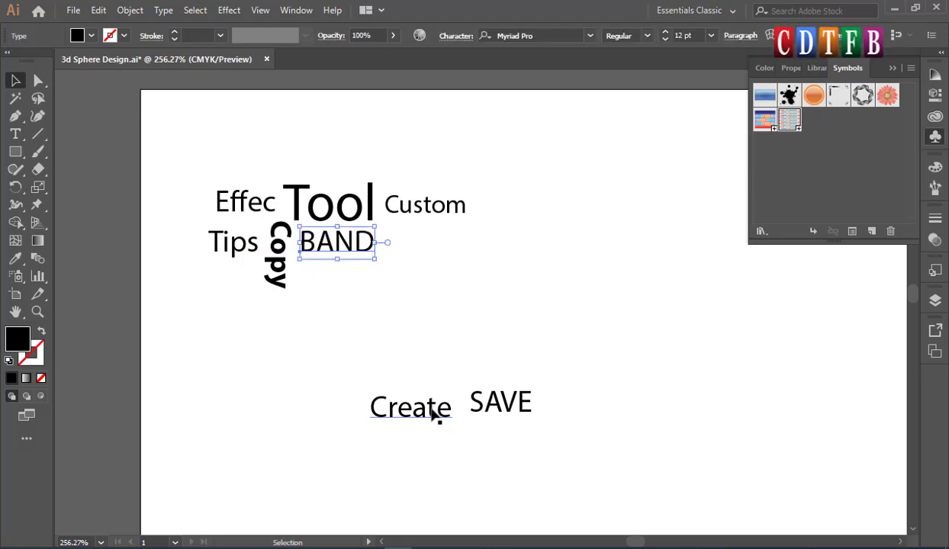
mouse_move(433, 410)
left_mouse_down()
mouse_move(432, 275)
mouse_move(445, 250)
left_mouse_up()
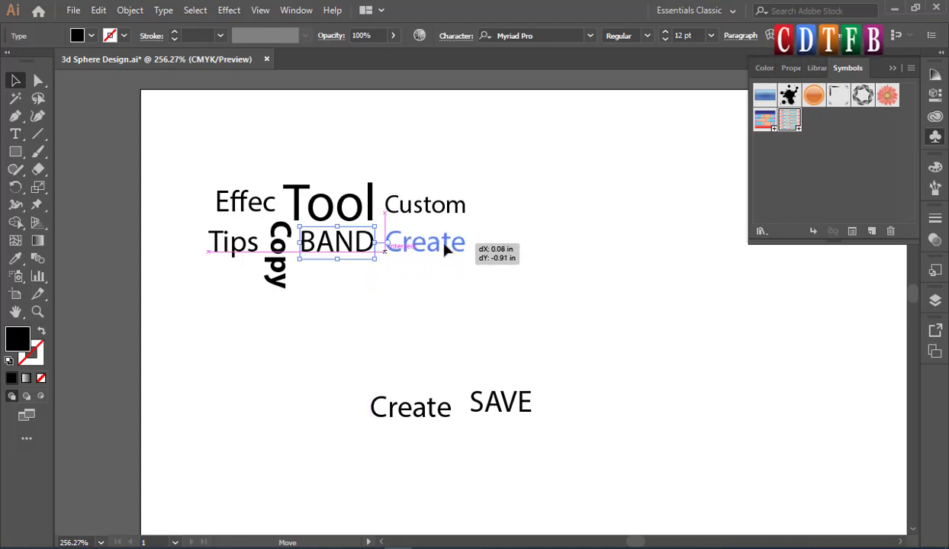
left_click_drag(446, 251, 446, 250)
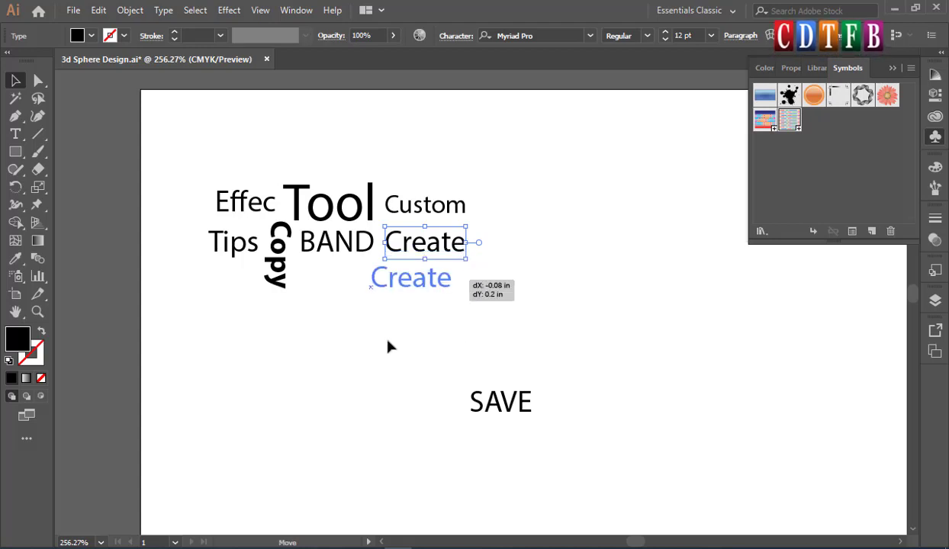
left_click_drag(462, 250, 392, 349)
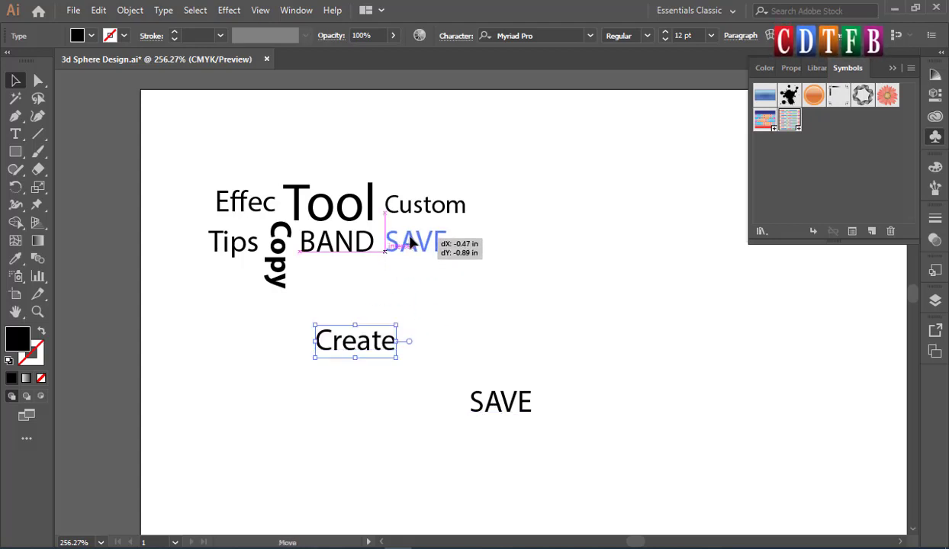
- Place SAVE beside BAND, make it Bold, and enlarge it to about 14 pt
left_click_drag(495, 406, 409, 244)
left_click(647, 37)
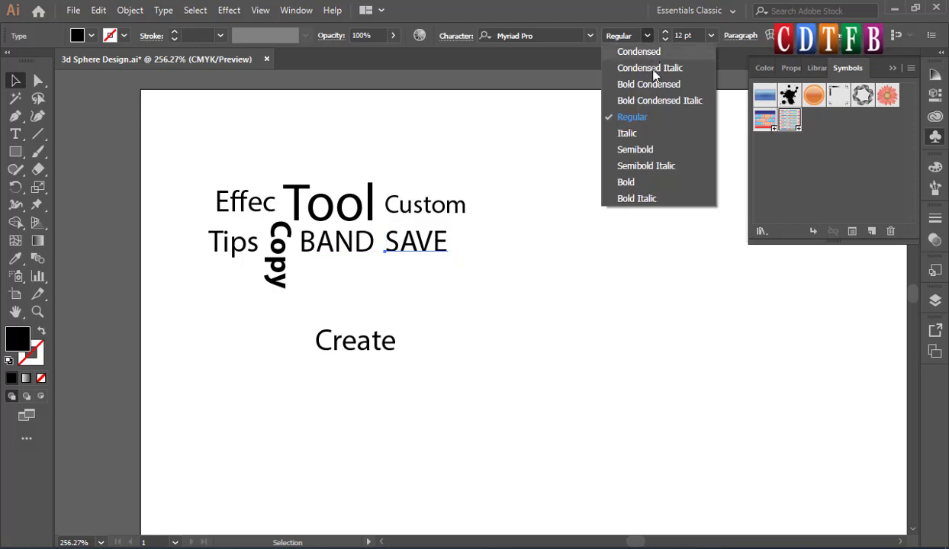
left_click(624, 180)
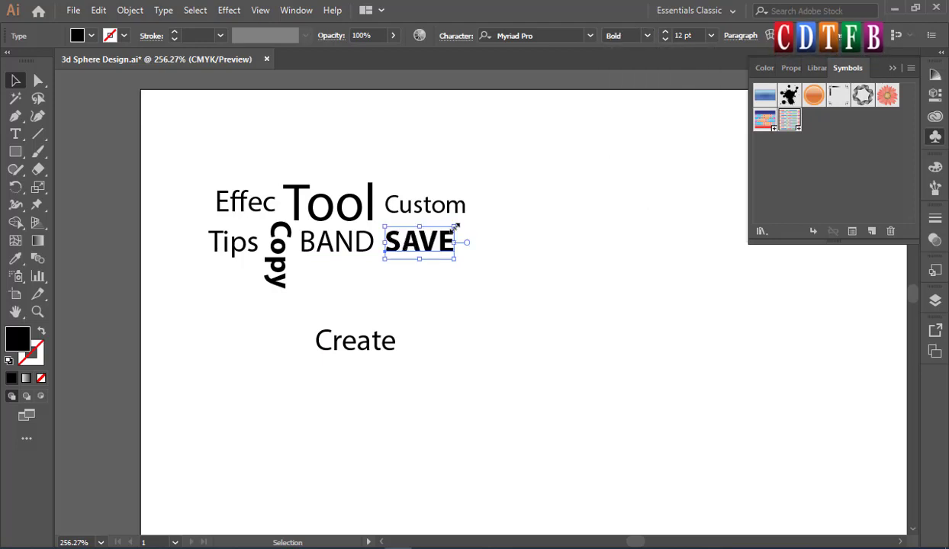
left_click_drag(456, 227, 471, 221)
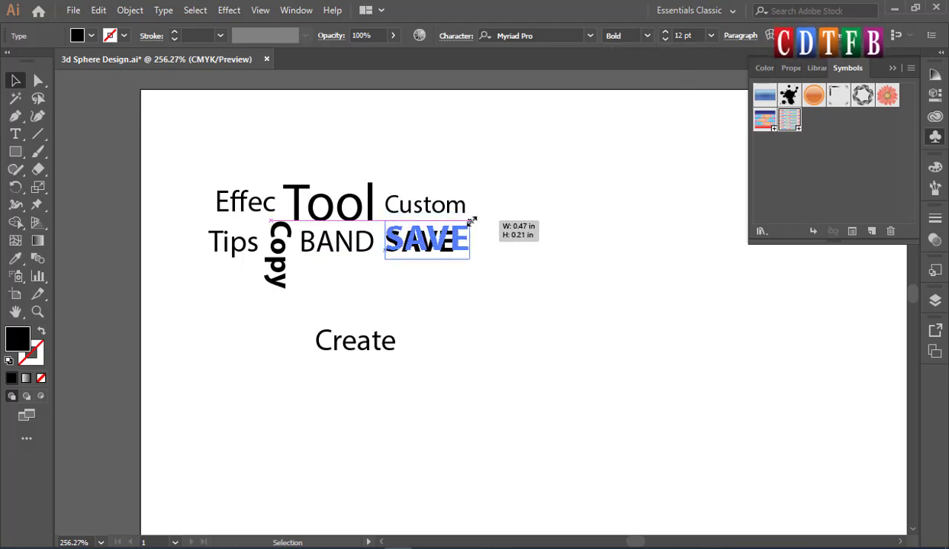
left_click_drag(470, 221, 467, 221)
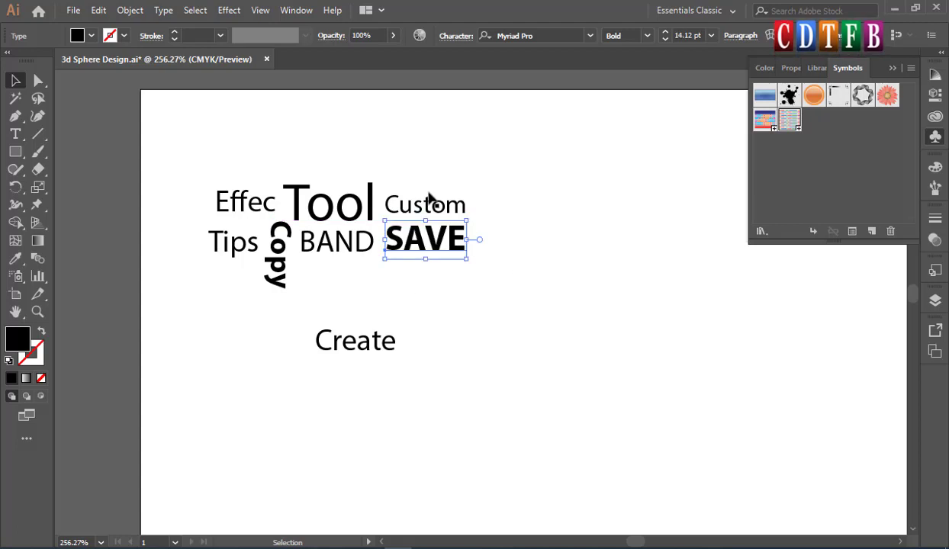
- Position Create beneath BAND and enlarge it to 15.82 pt
left_click(540, 258)
left_click_drag(379, 349, 359, 284)
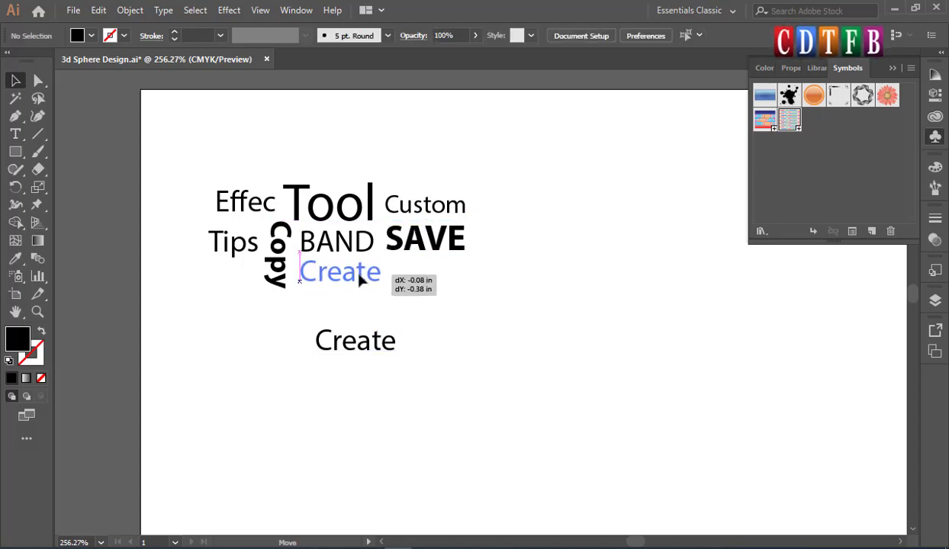
left_click_drag(359, 284, 408, 252)
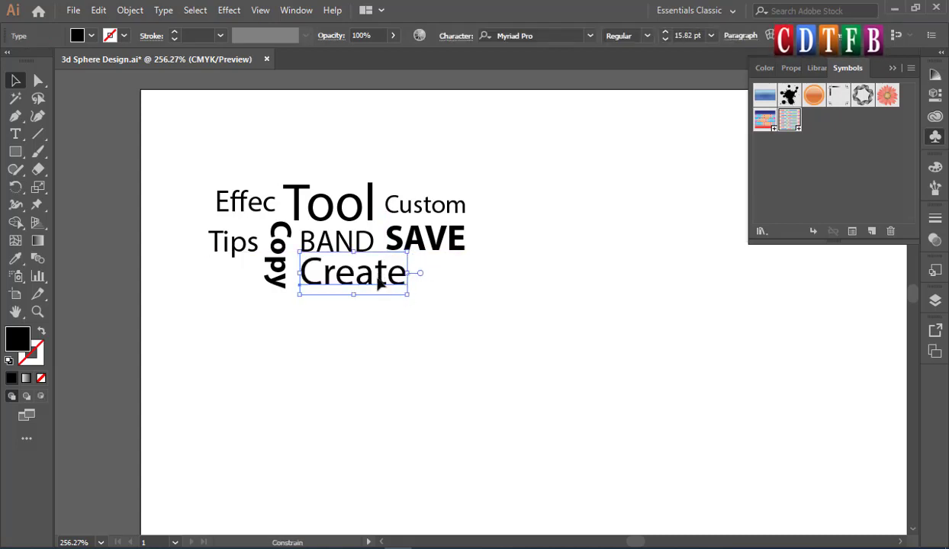
left_click_drag(379, 284, 379, 294)
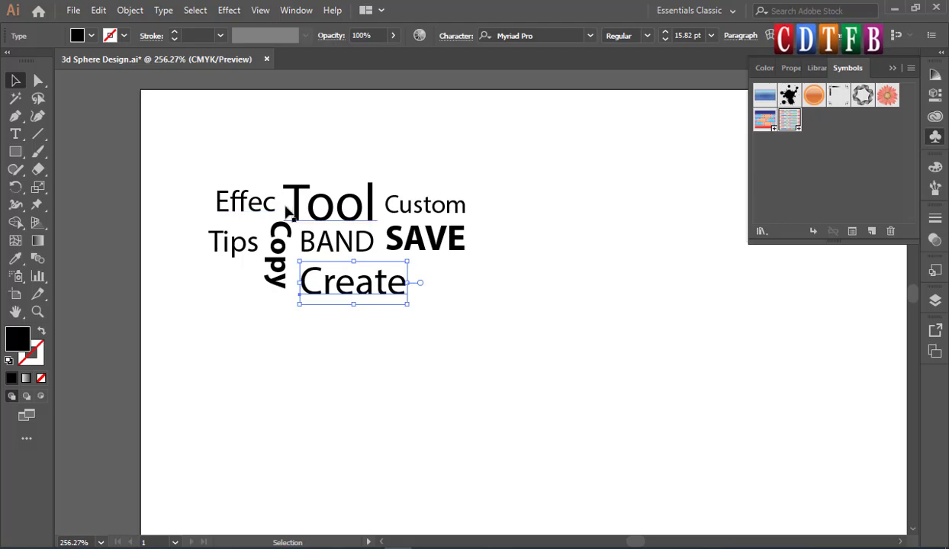
- Undo a trial Custom and Create placement, then add a vertical BAND copy at lower left
mouse_move(432, 206)
left_mouse_down()
mouse_move(254, 276)
mouse_move(267, 309)
mouse_move(222, 335)
left_mouse_up()
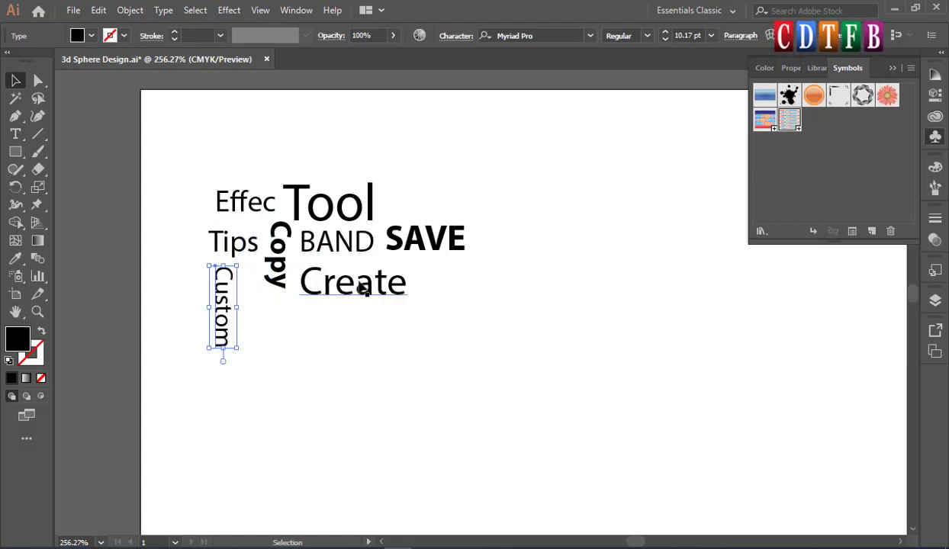
left_click_drag(374, 292, 311, 333)
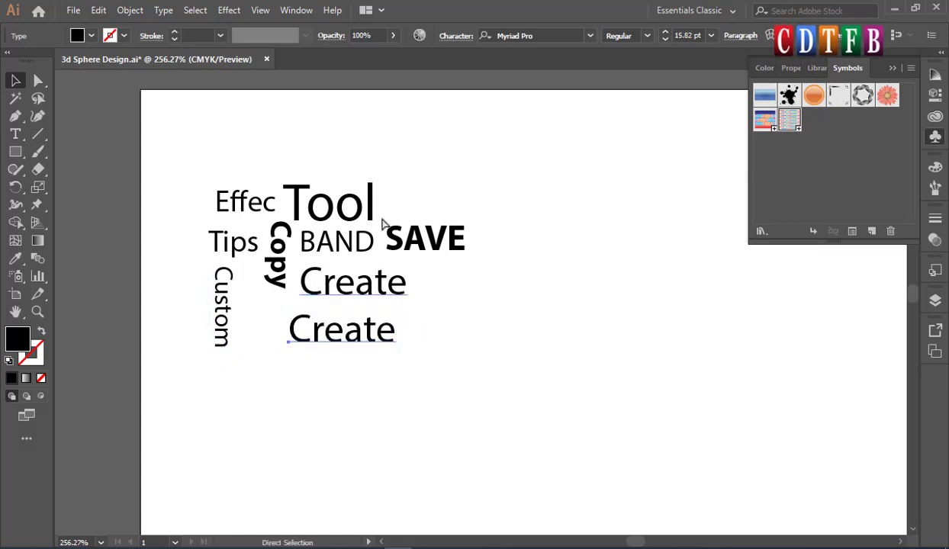
key("ctrl+z")
key("ctrl+z")
key("ctrl+z")
key("ctrl+z")
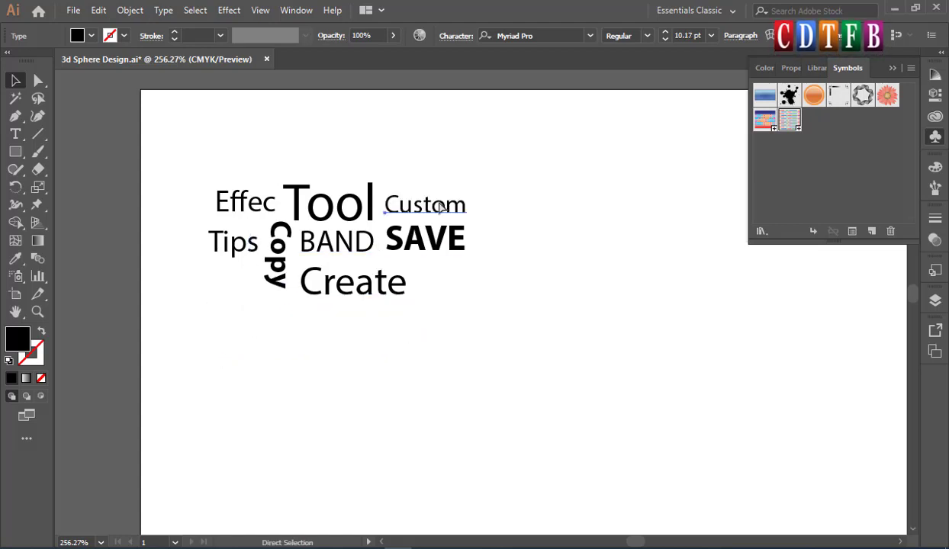
key("ctrl+z")
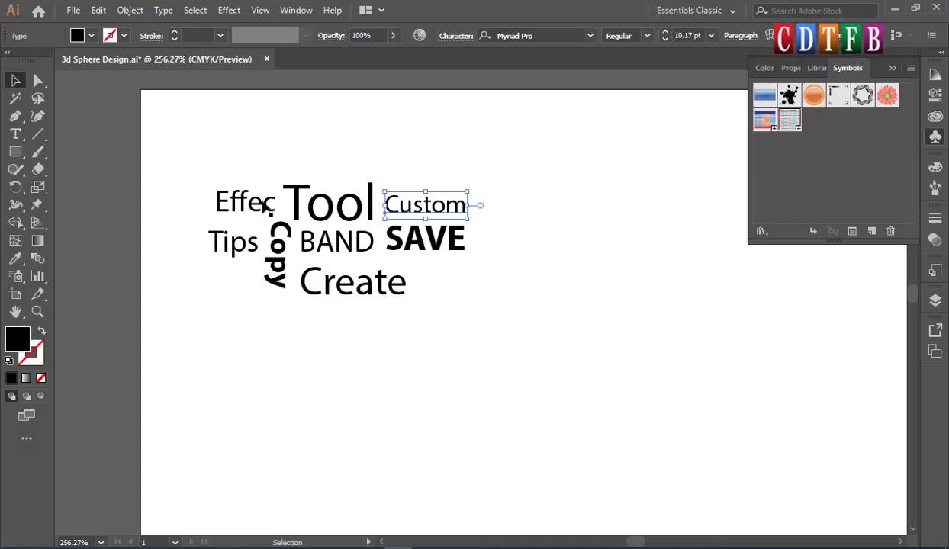
left_click_drag(359, 242, 246, 302)
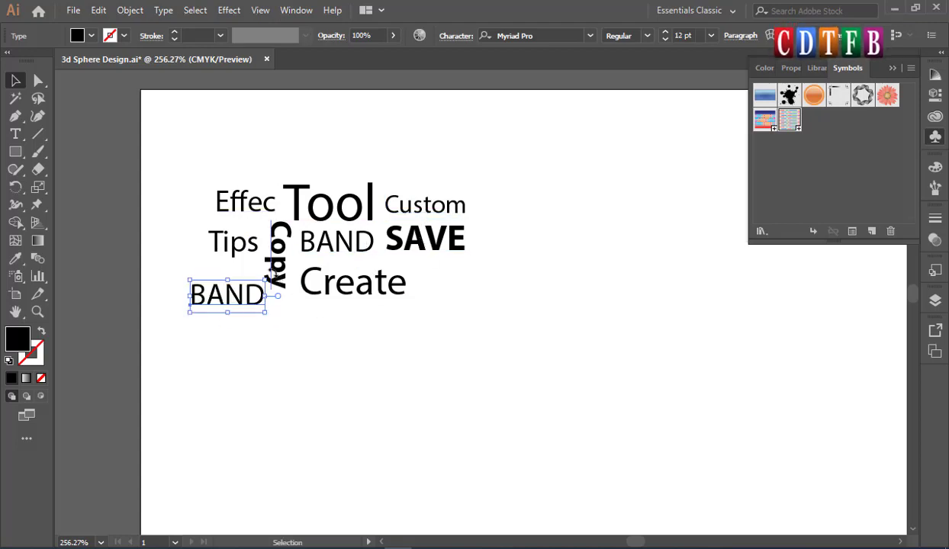
left_click_drag(268, 279, 256, 346)
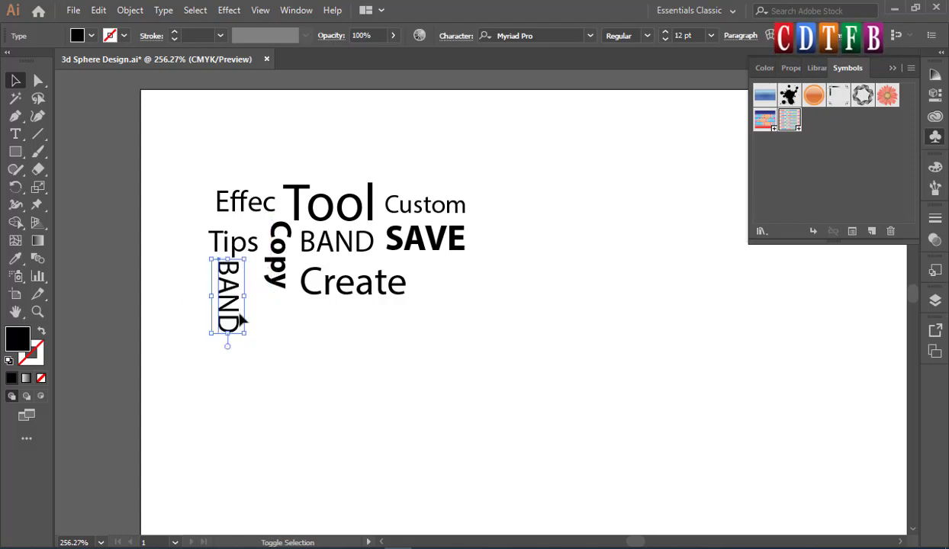
left_click_drag(240, 300, 256, 374)
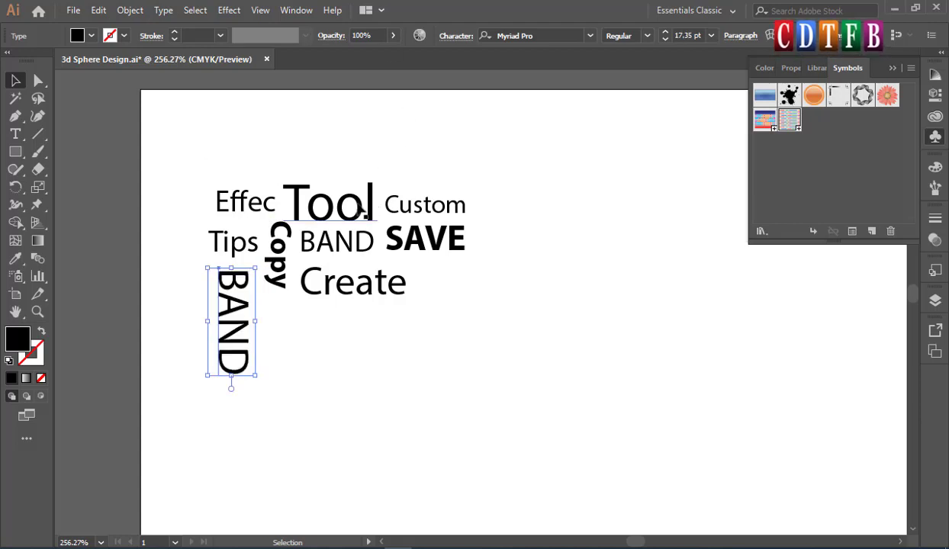
- Add a second Tool, a smaller Effec, Tips and an upward-reading vertical Copy below
left_click_drag(364, 212, 340, 332)
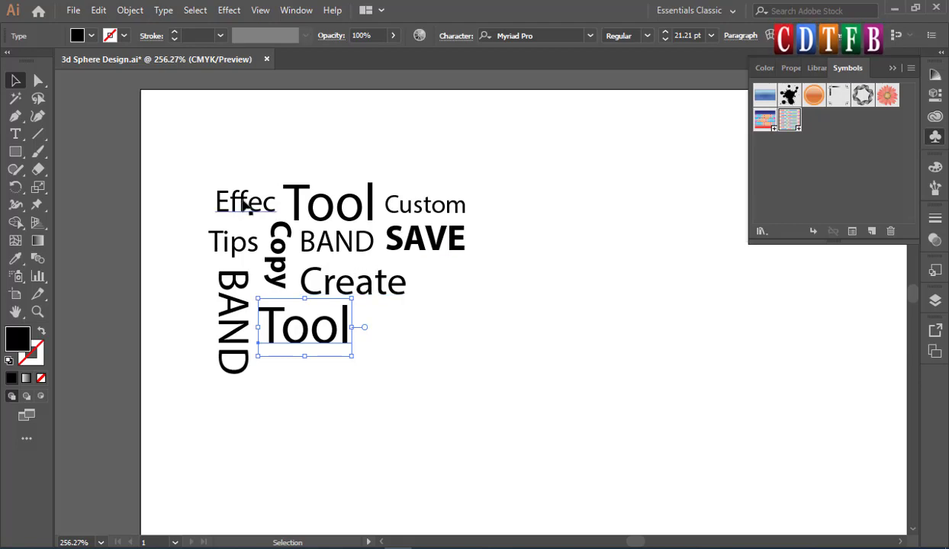
left_click_drag(244, 205, 418, 336)
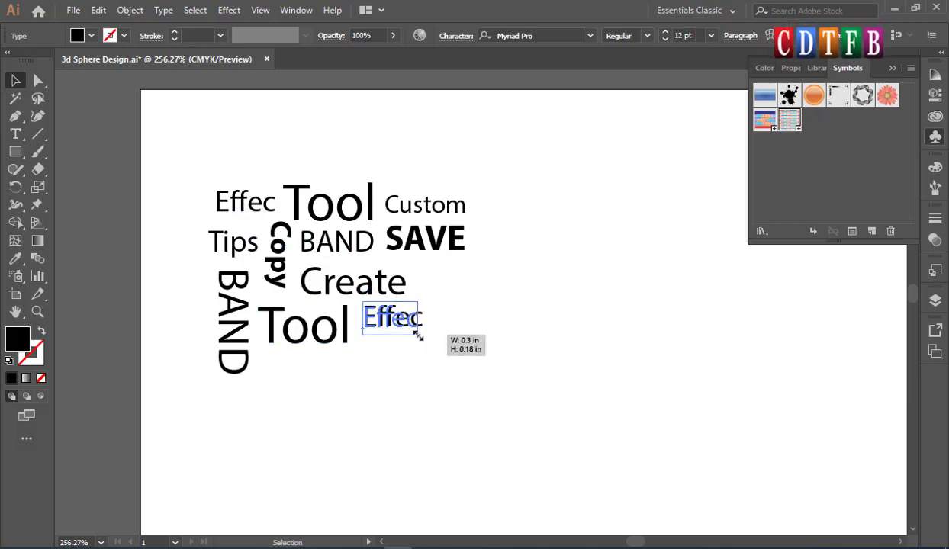
mouse_move(249, 241)
left_mouse_down()
mouse_move(412, 262)
mouse_move(456, 308)
left_mouse_up()
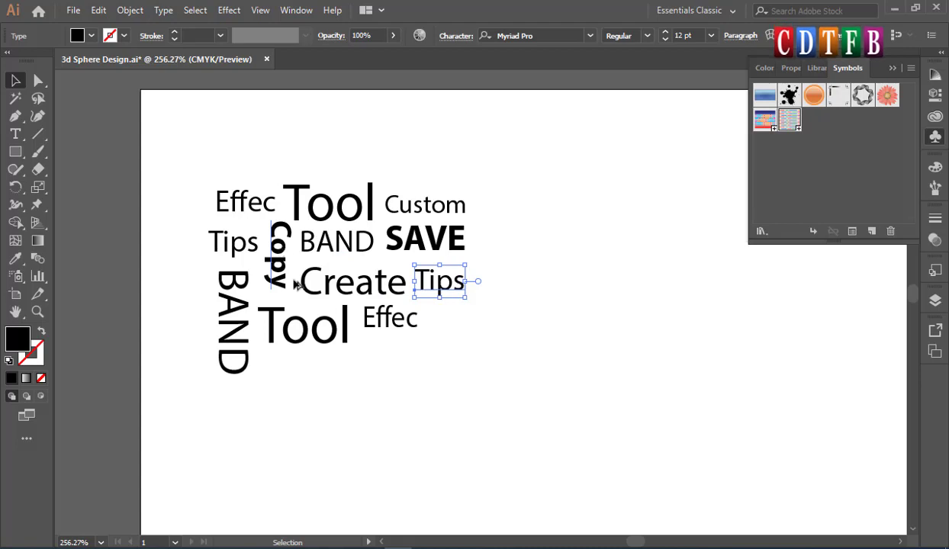
left_click_drag(297, 284, 454, 339)
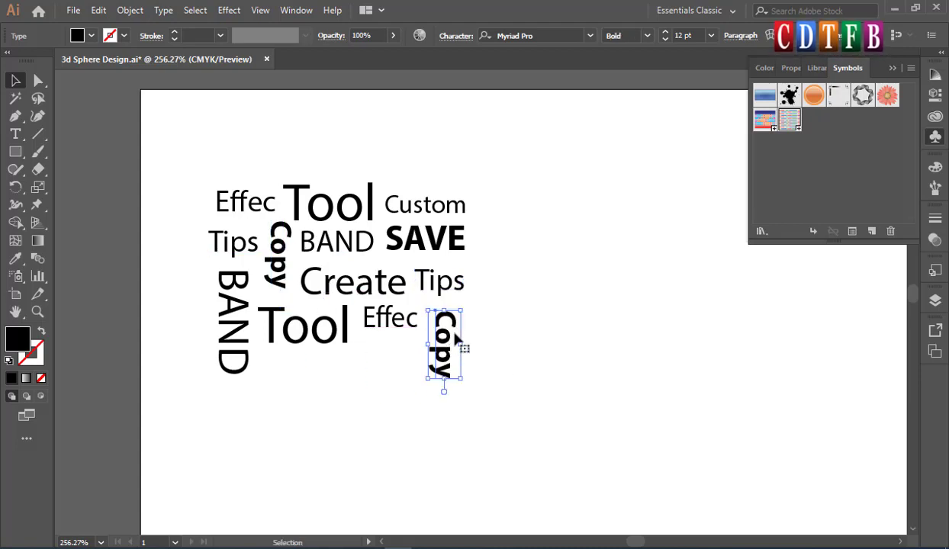
left_click_drag(468, 303, 423, 383)
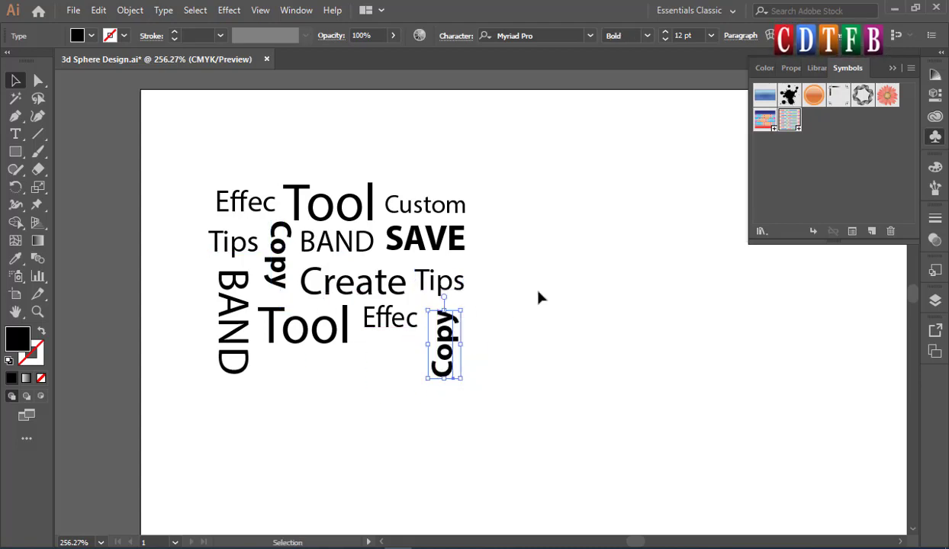
left_click(541, 297)
left_click_drag(454, 336, 445, 336)
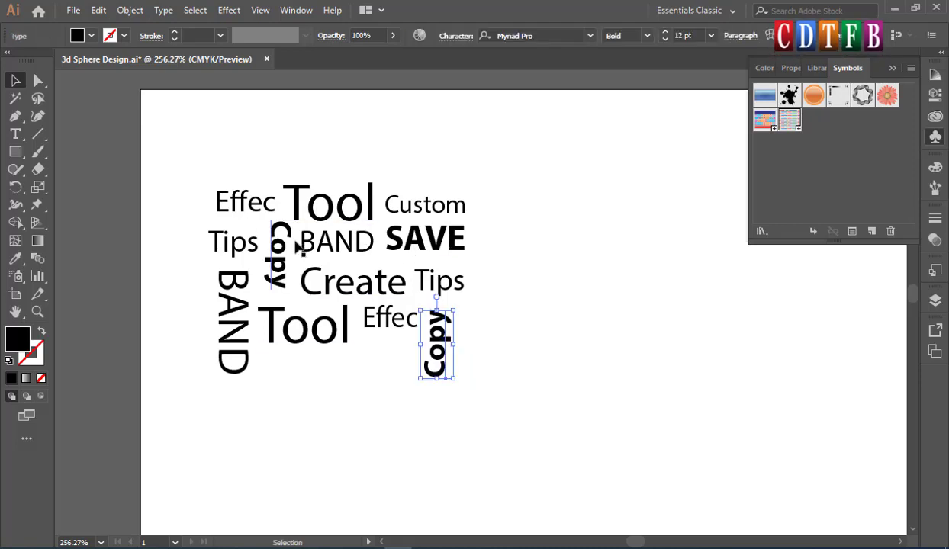
- Add a BAND copy below the lower Tool and a Custom copy to its left
mouse_move(353, 250)
left_mouse_down()
mouse_move(347, 360)
mouse_move(340, 358)
mouse_move(353, 353)
left_mouse_up()
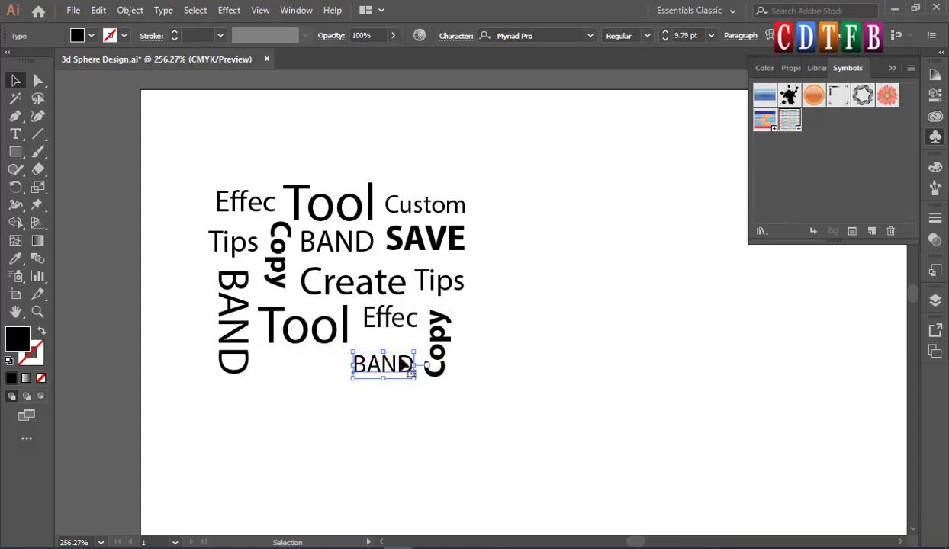
left_click_drag(405, 366, 404, 362)
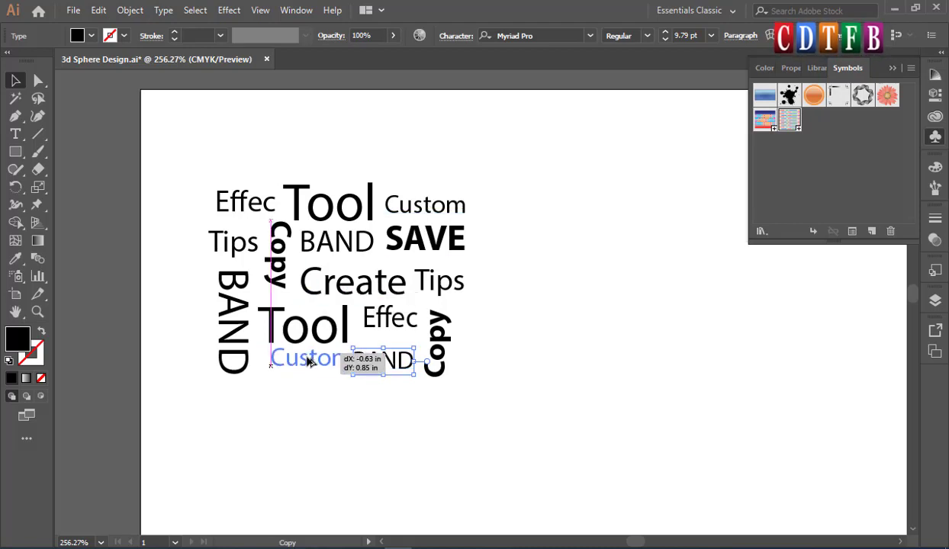
mouse_move(412, 225)
left_mouse_down()
mouse_move(290, 382)
mouse_move(316, 368)
left_mouse_up()
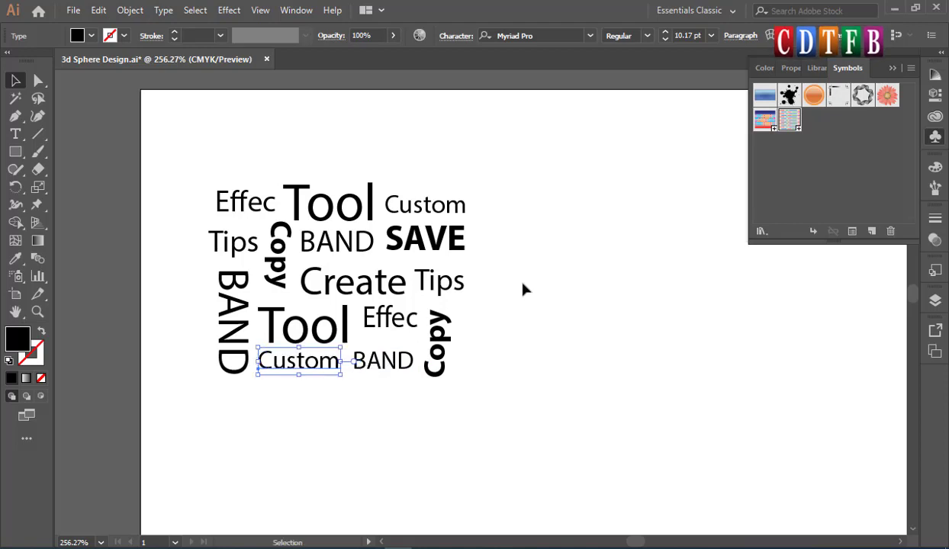
mouse_move(186, 160)
left_mouse_down()
mouse_move(467, 393)
mouse_move(490, 433)
left_mouse_up()
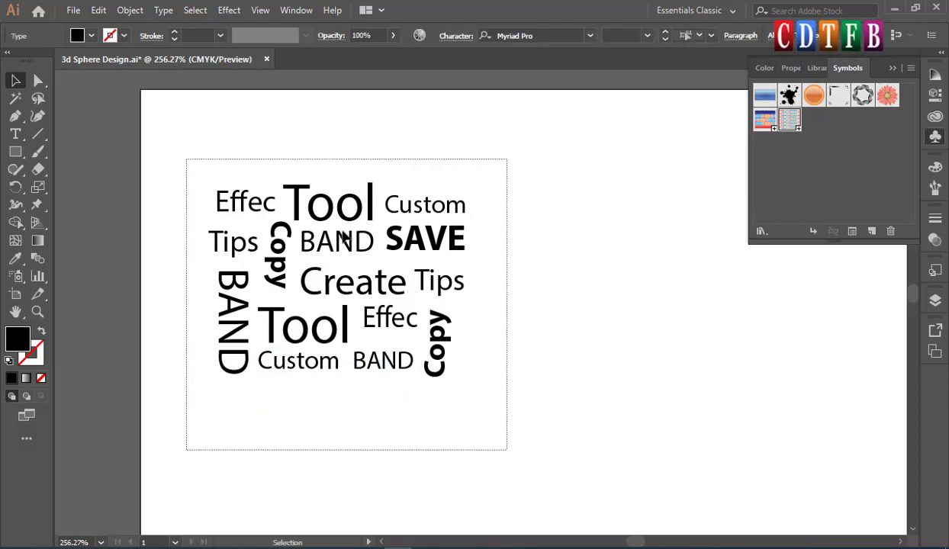
- Duplicate the whole word cloud to the right of the original
scroll(328, 219, "down", 1)
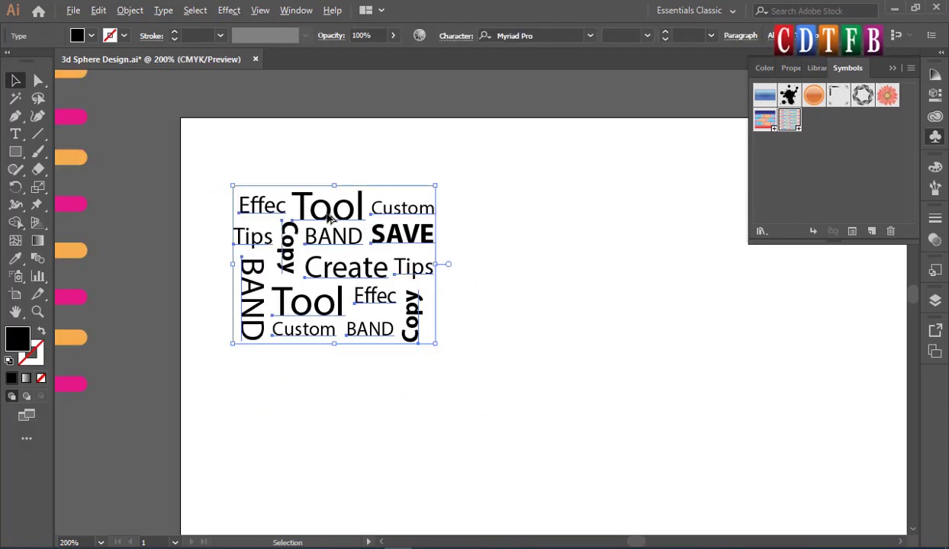
left_click_drag(329, 219, 338, 369)
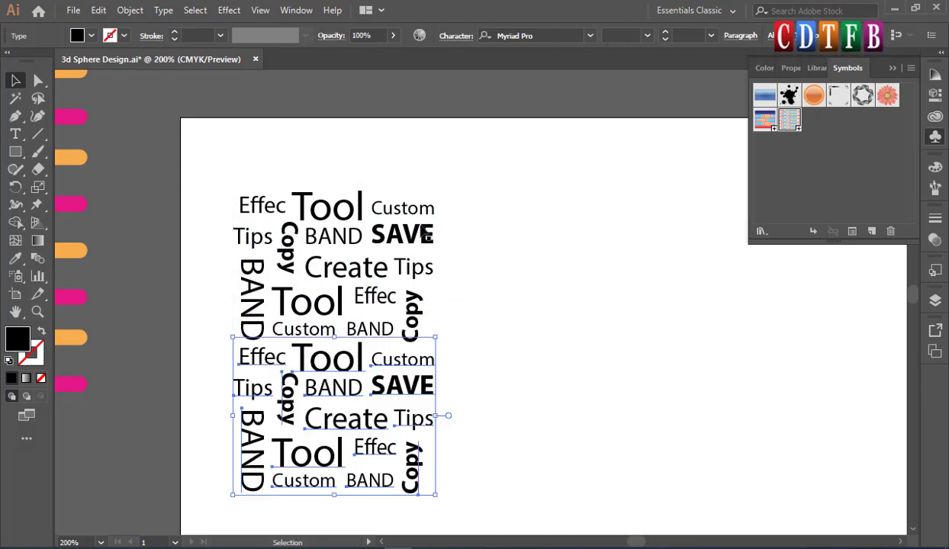
key("ctrl+z")
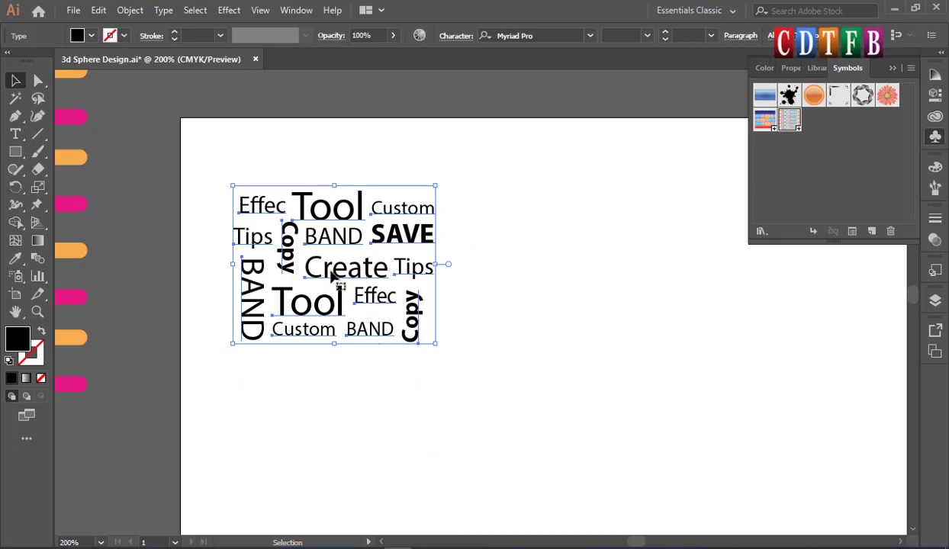
left_click_drag(332, 274, 538, 263)
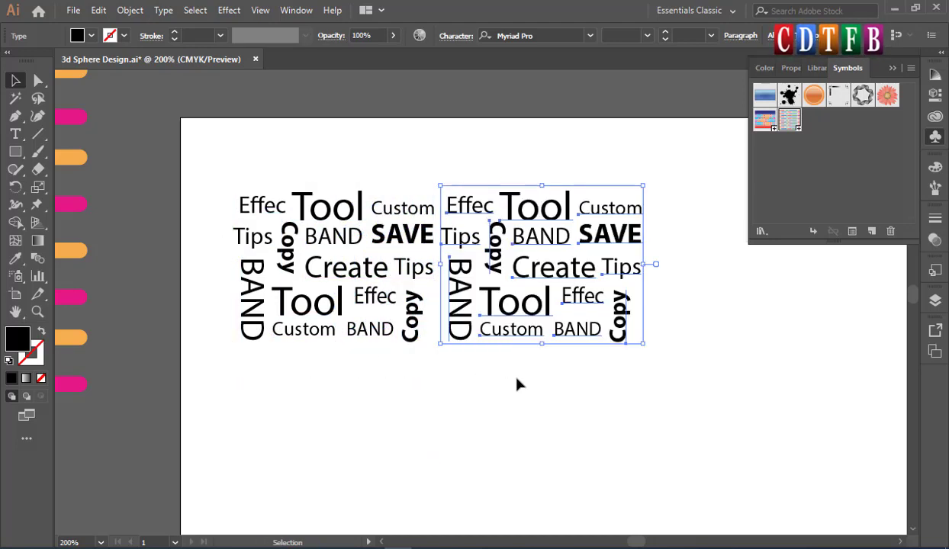
left_click(515, 382)
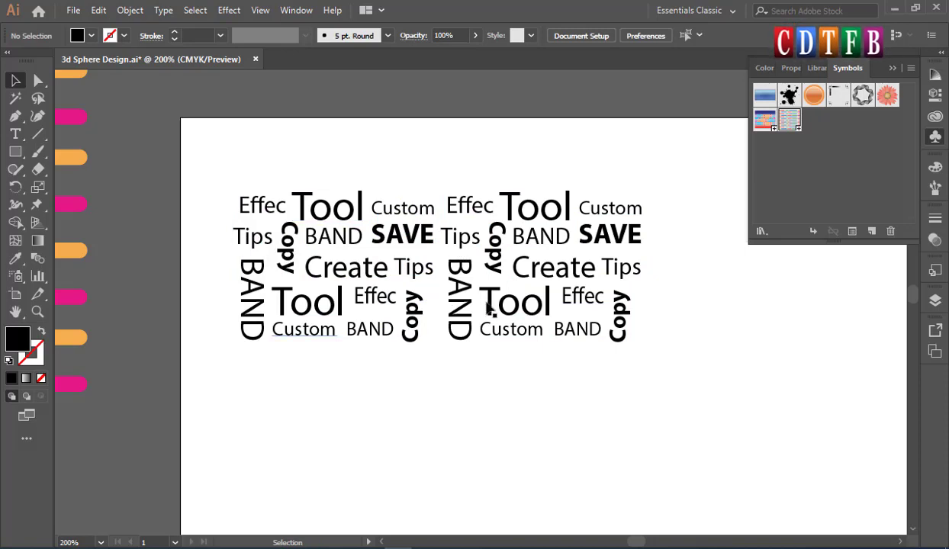
- Enlarge the vertical Copy word to 16.75 pt and nudge the vertical BAND left
left_click(415, 303)
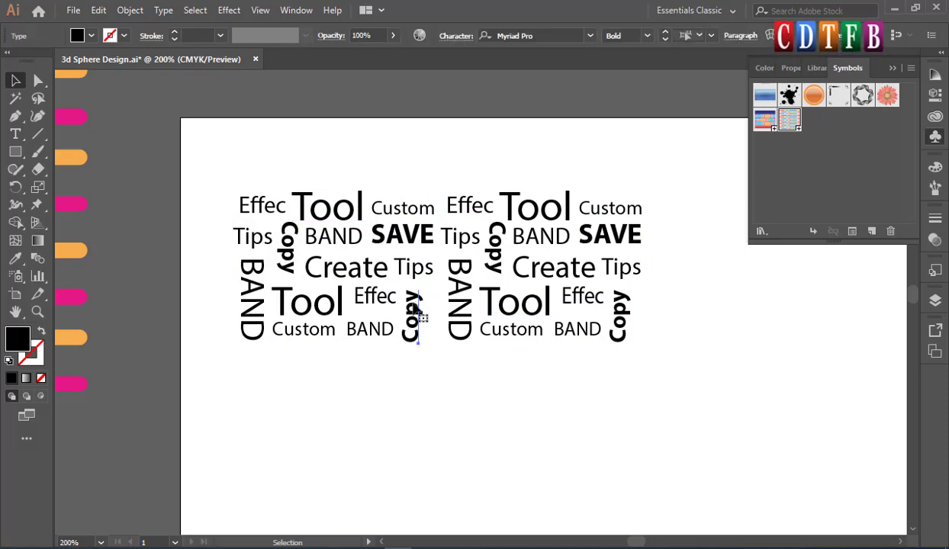
mouse_move(424, 290)
left_mouse_down()
mouse_move(435, 313)
mouse_move(457, 305)
left_mouse_up()
left_click(475, 373)
left_click(237, 176)
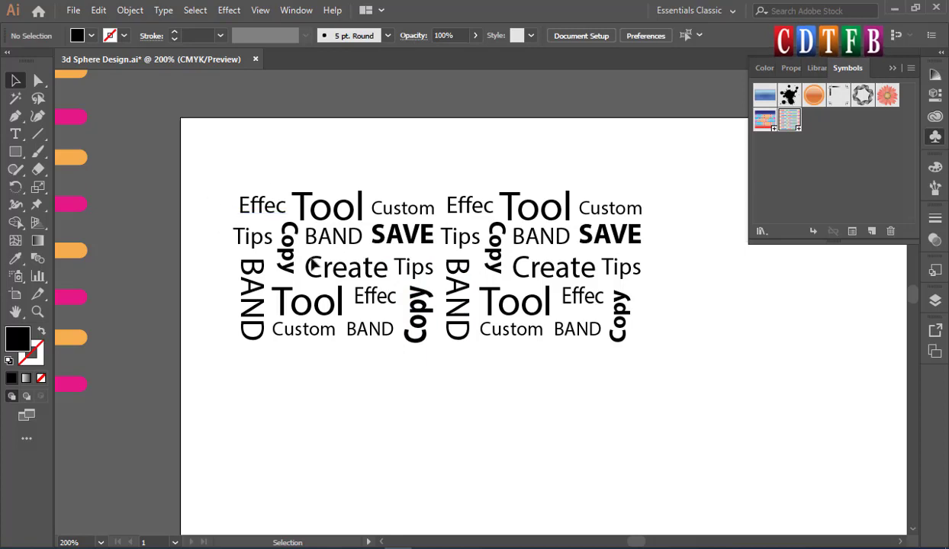
left_click_drag(206, 160, 660, 378)
- Convert all words in both clouds to outlines, undoing an ungroup to keep one group
right_click(450, 236)
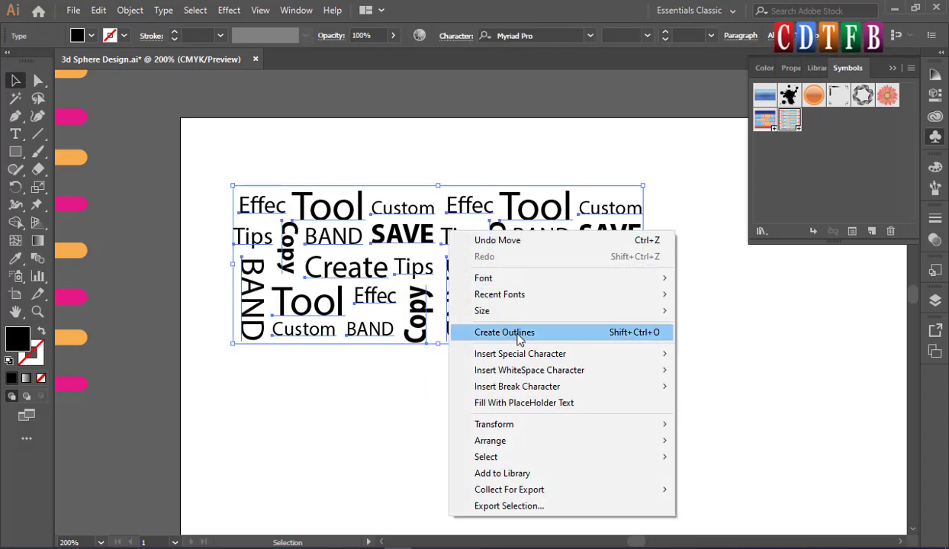
left_click(519, 336)
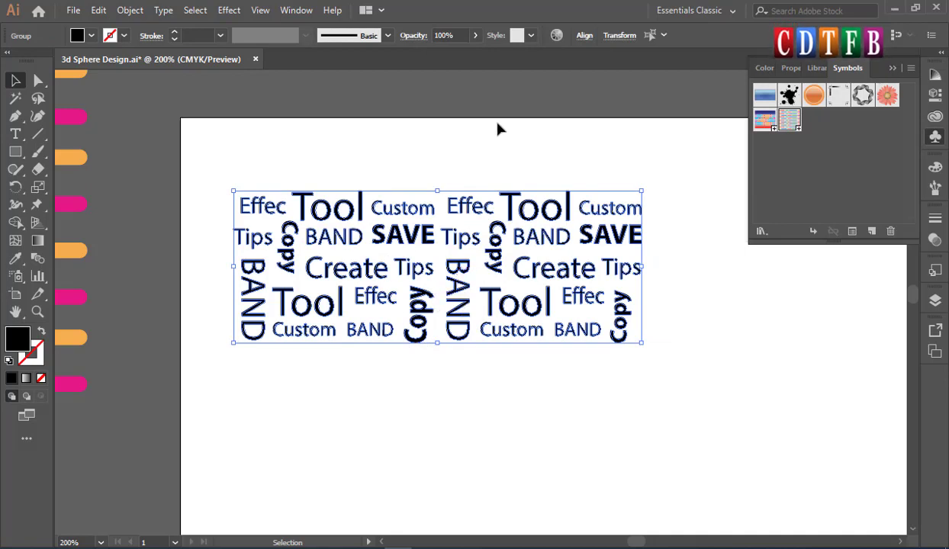
right_click(512, 204)
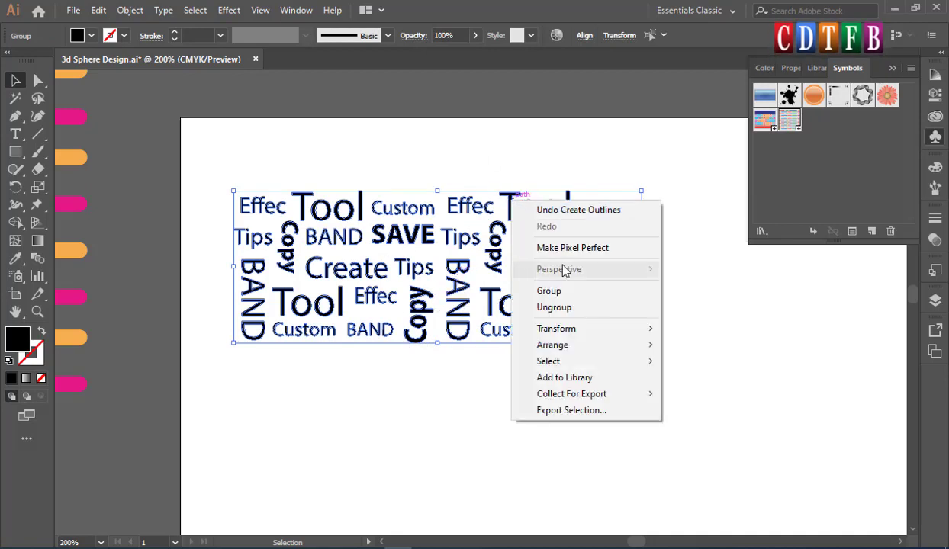
left_click(564, 307)
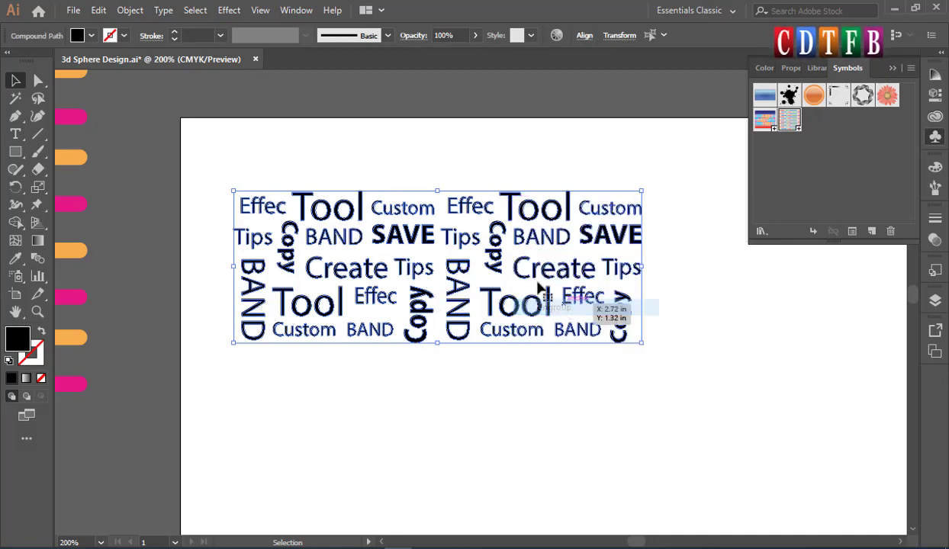
right_click(539, 218)
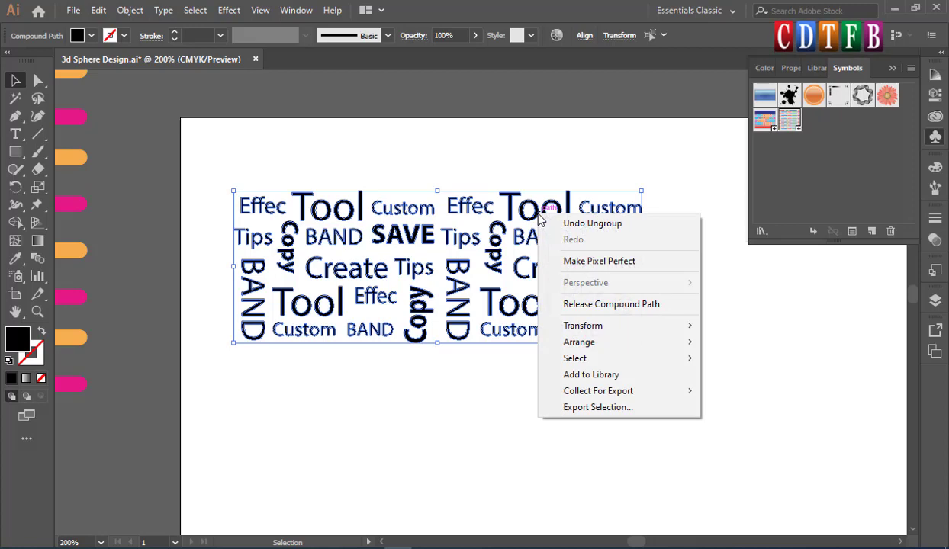
left_click(126, 14)
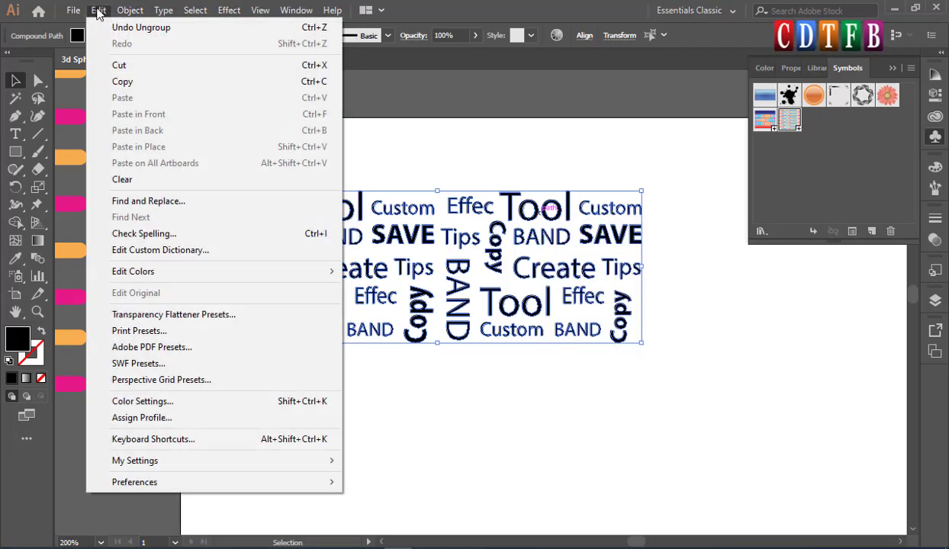
left_click(98, 10)
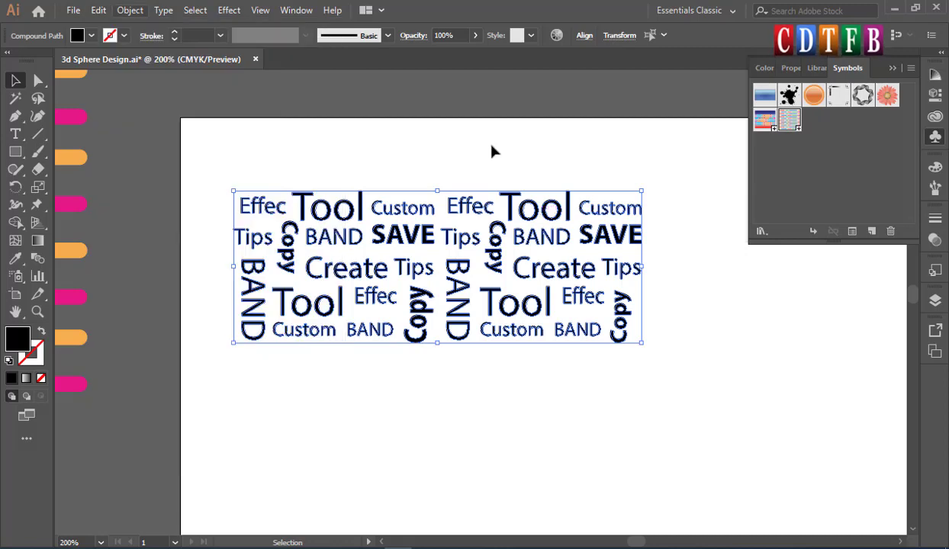
key("ctrl+z")
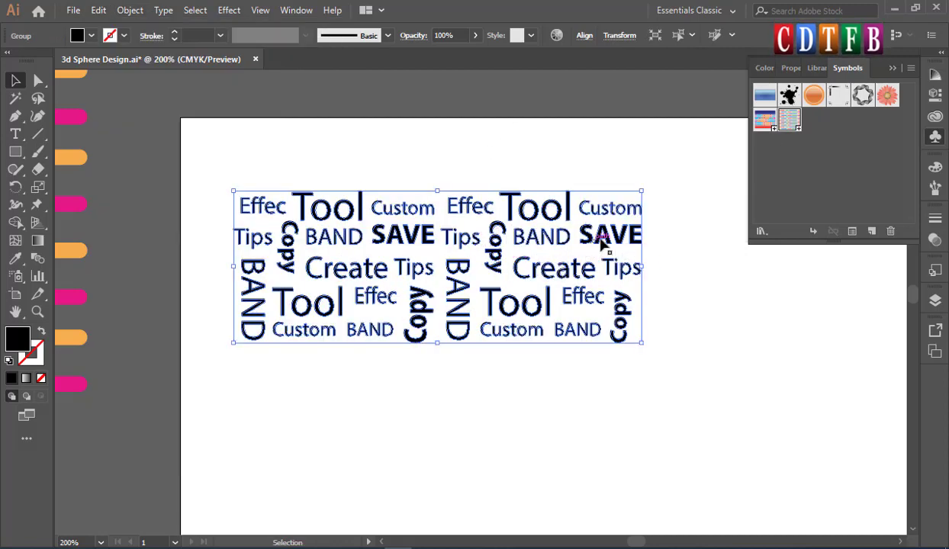
- Add the outlined word cloud to Symbols as a Graphic symbol named Text
left_click_drag(602, 243, 820, 169)
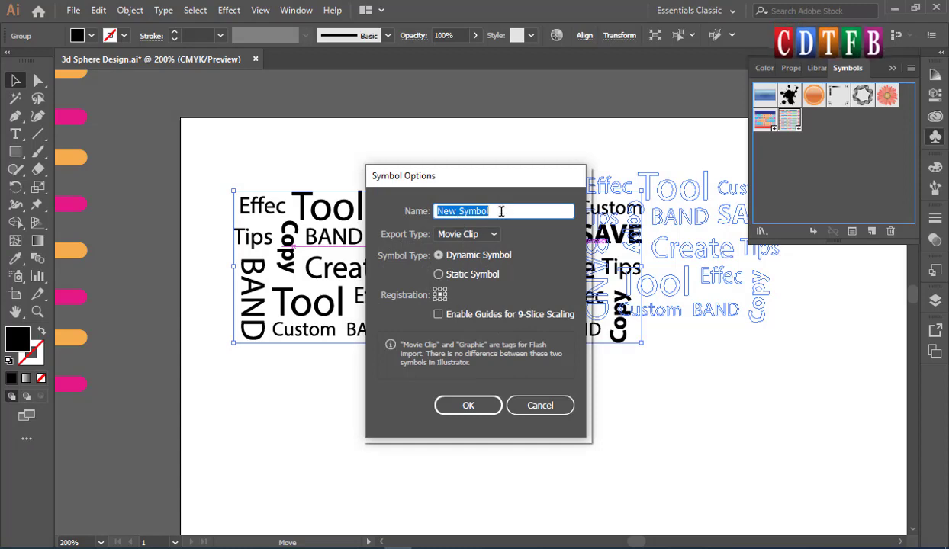
type("Text")
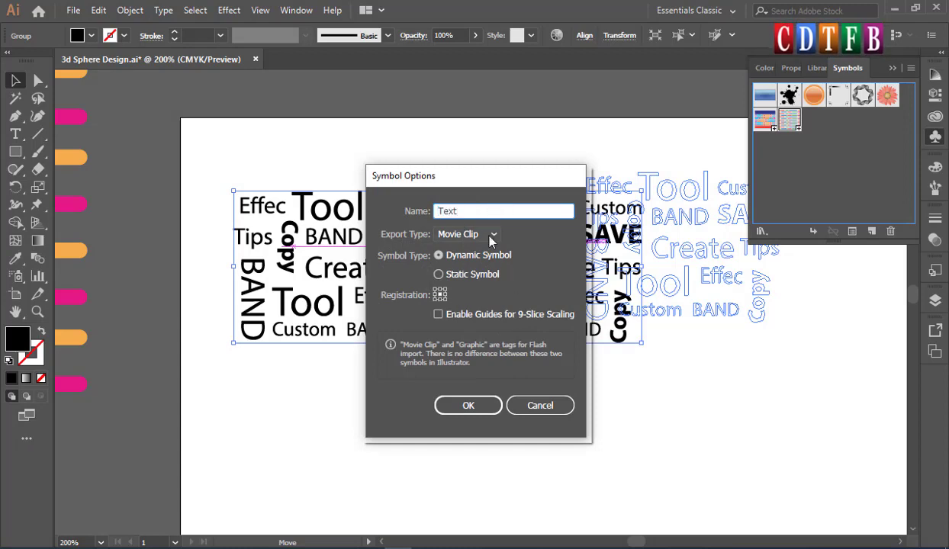
left_click(493, 235)
left_click(466, 267)
left_click(486, 404)
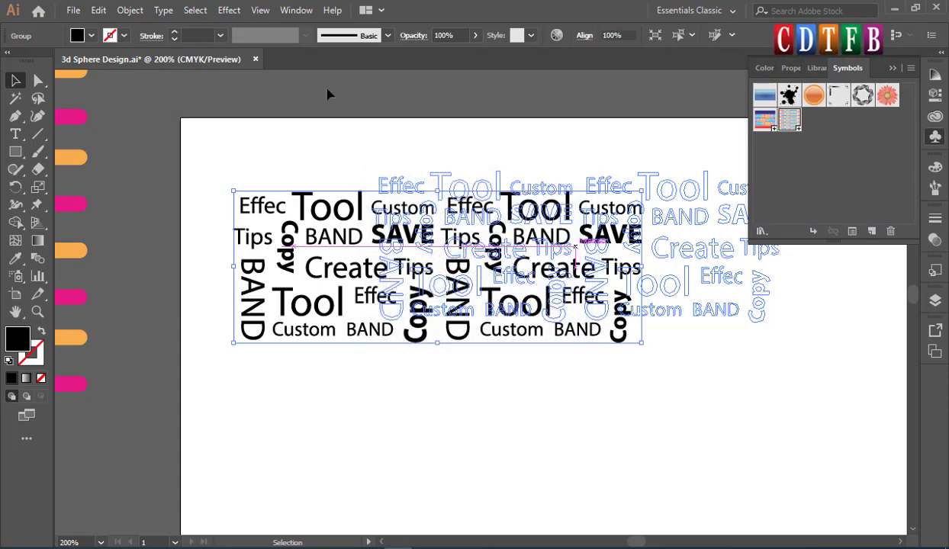
scroll(571, 353, "down", 2)
- Move the symbol aside and draw an outlined circle with the Ellipse tool
left_click_drag(541, 273, 503, 126)
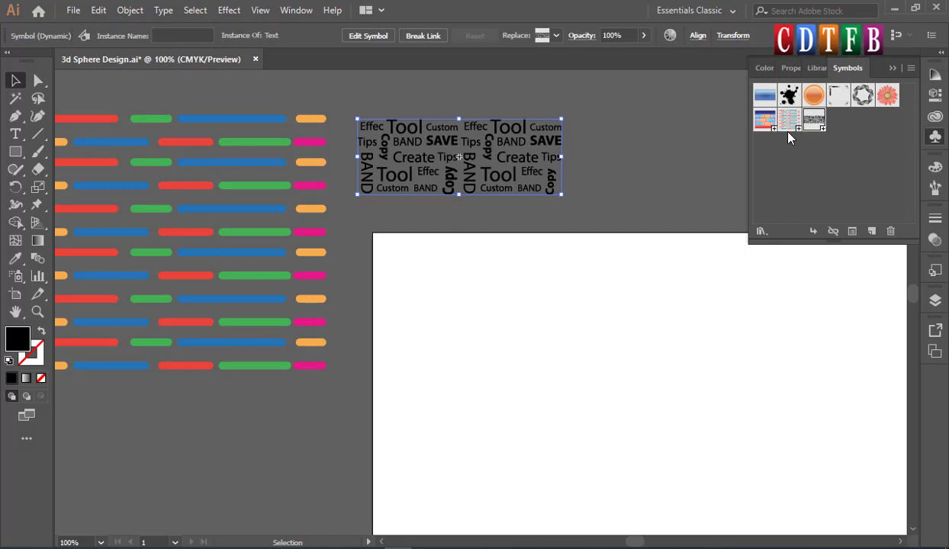
mouse_move(739, 376)
left_mouse_down()
mouse_move(518, 317)
mouse_move(505, 295)
left_mouse_up()
scroll(537, 320, "down", 1)
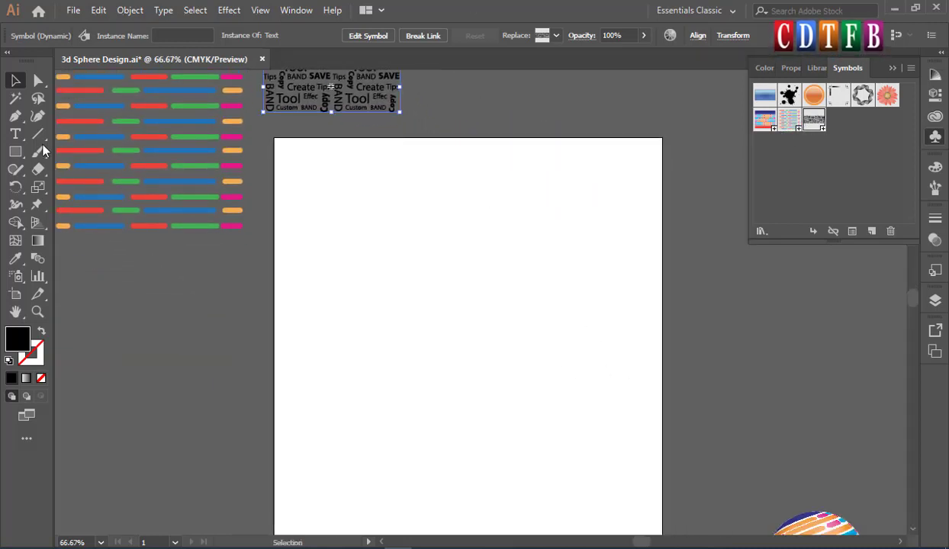
left_click(15, 151)
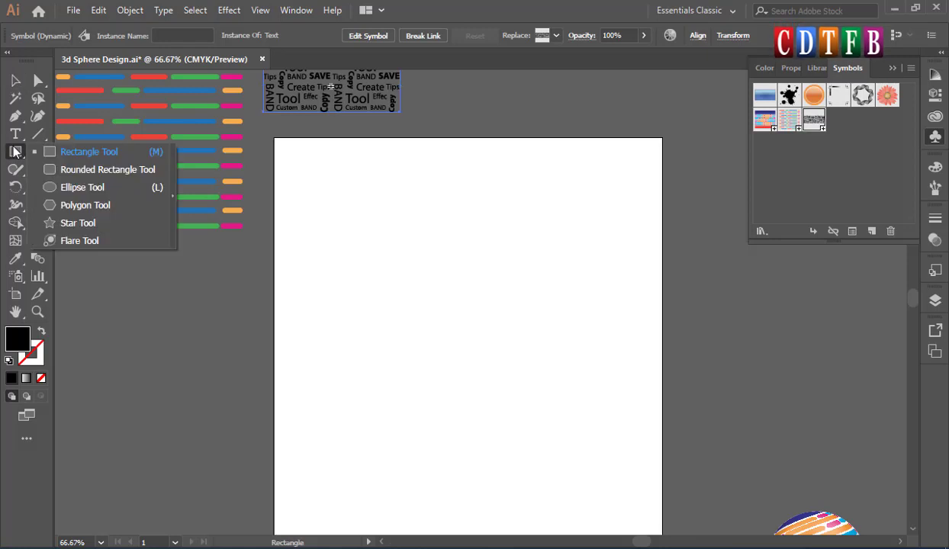
left_click(70, 191)
left_click_drag(396, 235, 511, 384)
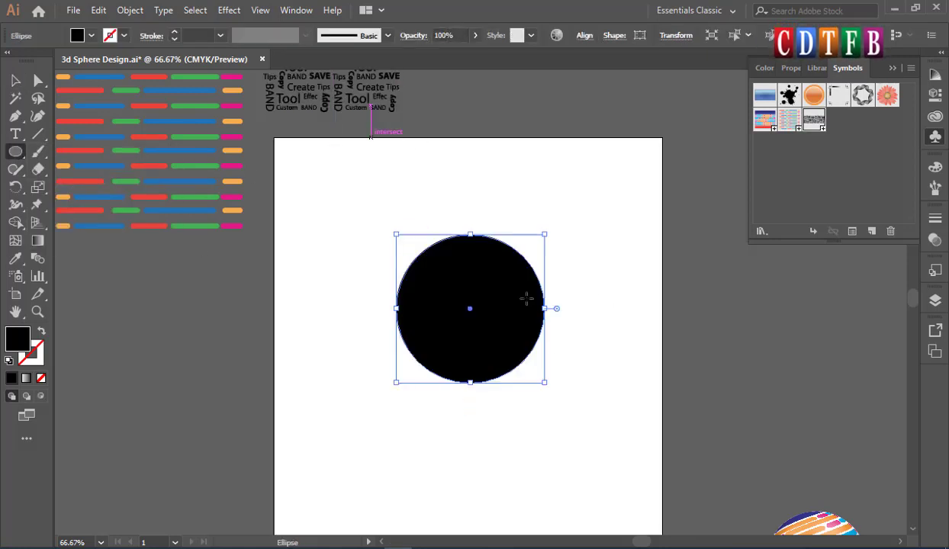
left_click(42, 333)
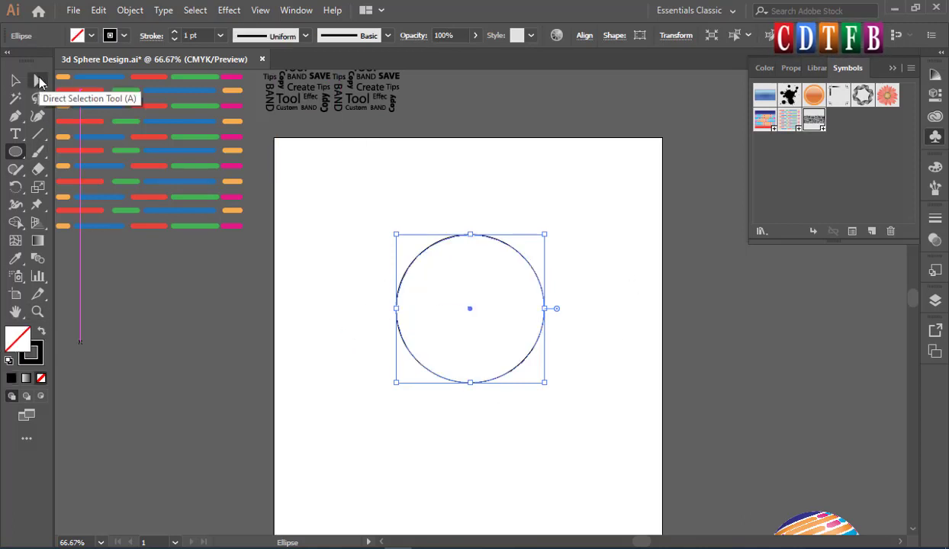
- Delete the circle's left anchor and close the arc with a straight Pen segment
left_click(39, 82)
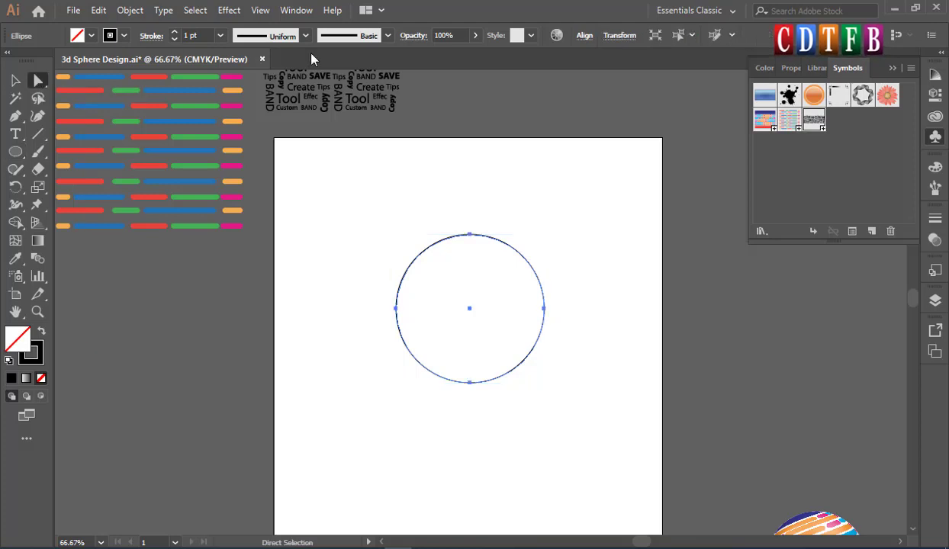
left_click_drag(379, 297, 410, 335)
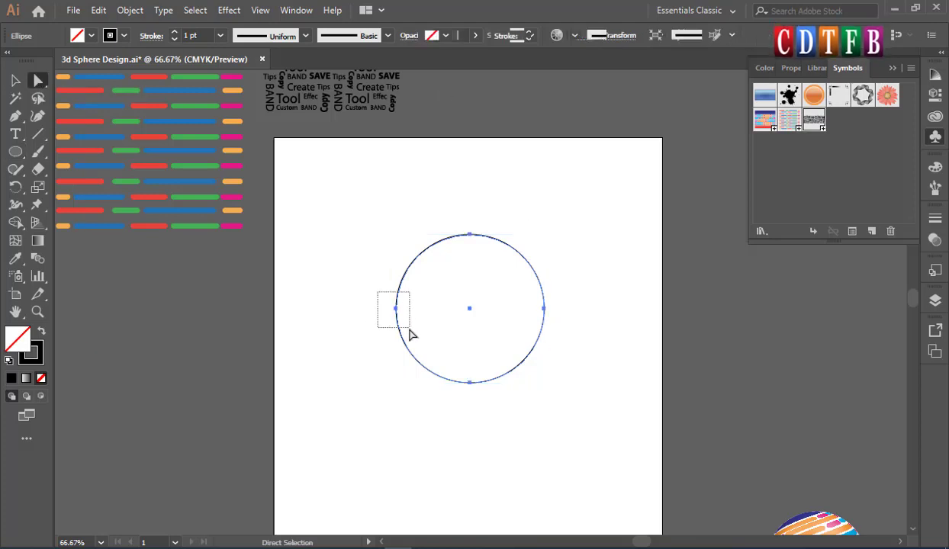
key("Delete")
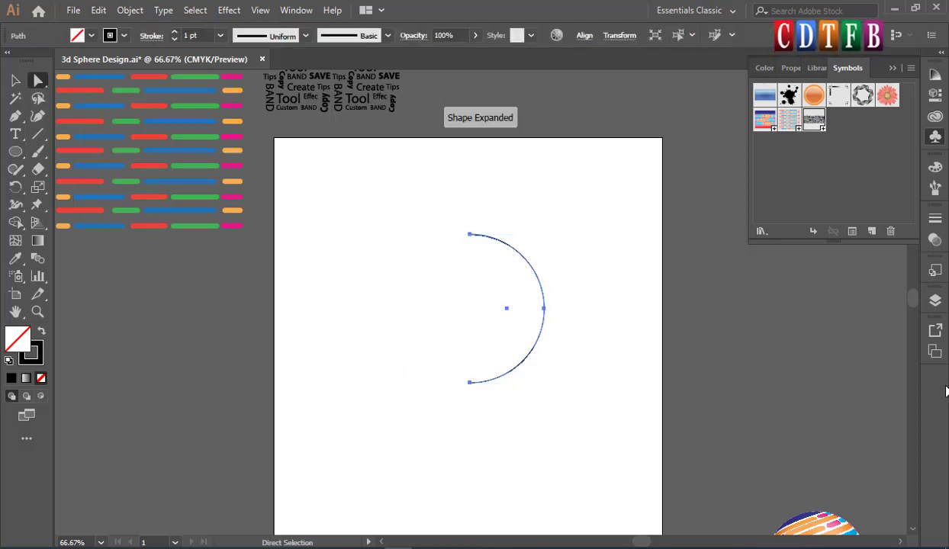
left_click(16, 116)
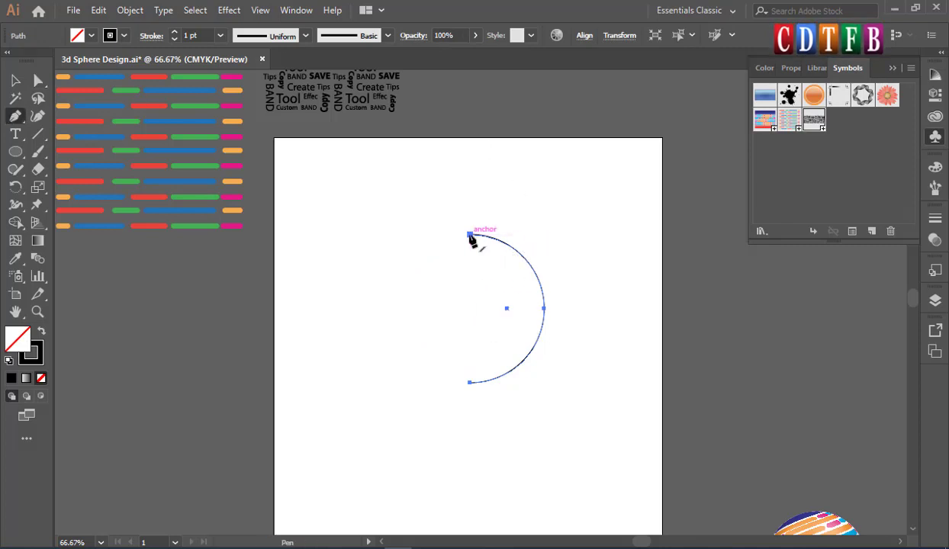
left_click(469, 235)
left_click(469, 384)
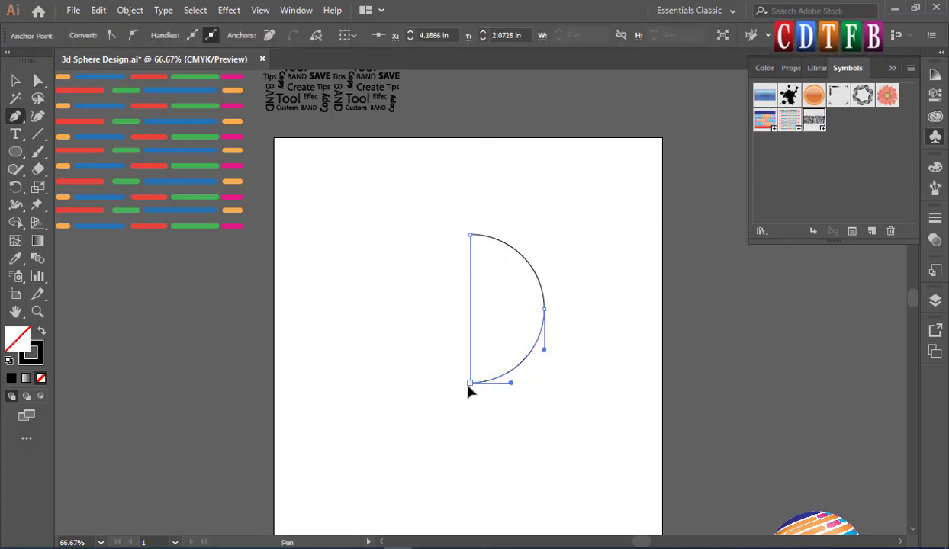
- Move the D-shaped half-circle right and down on the artboard
left_click(15, 81)
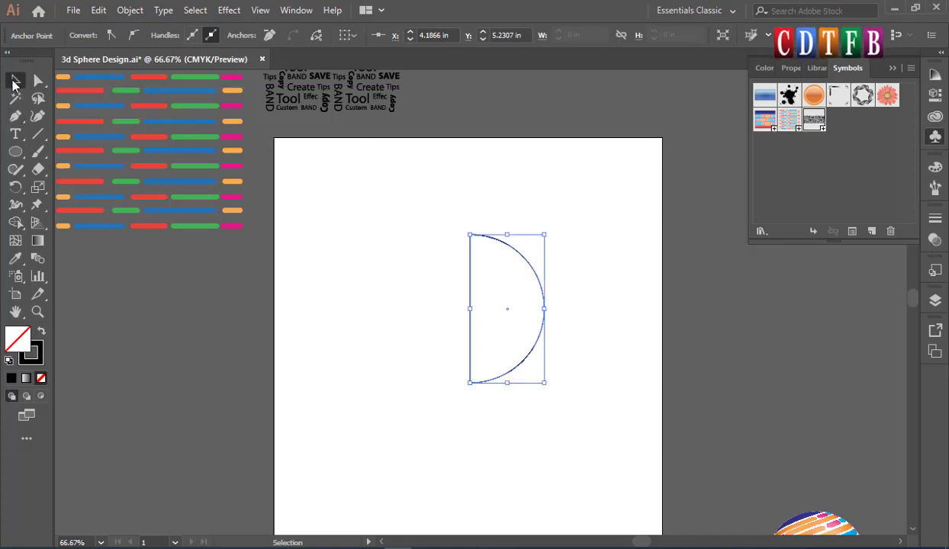
left_click(594, 266)
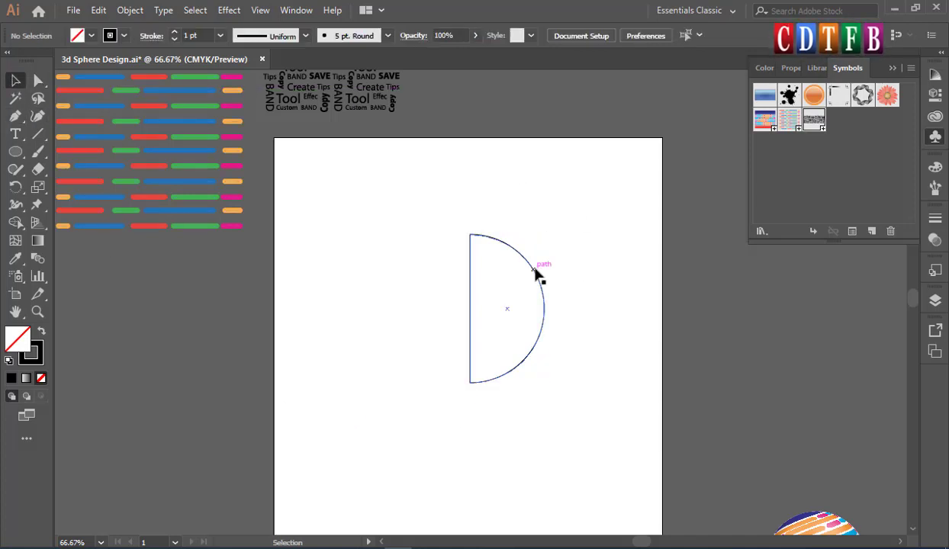
left_click_drag(537, 267, 598, 323)
key("ctrl+space")
left_click_drag(351, 247, 645, 462)
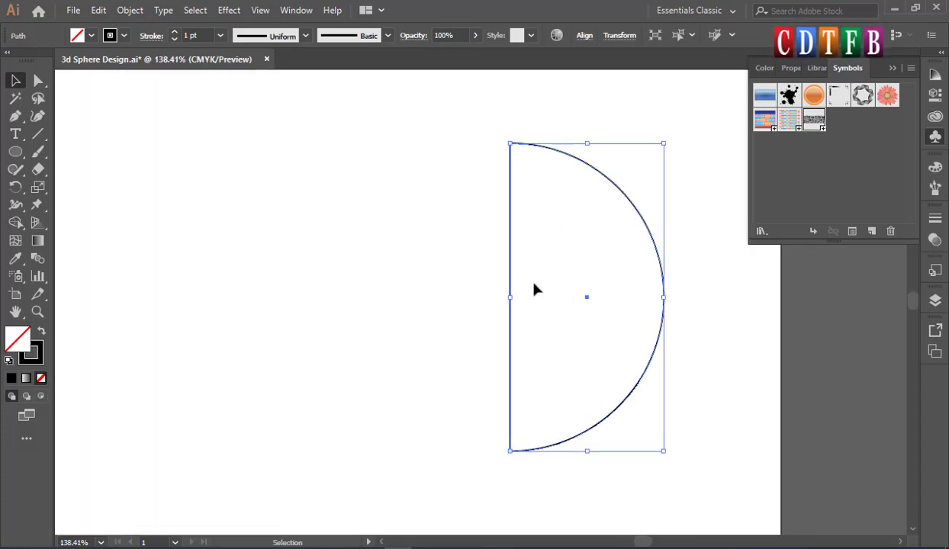
key("ctrl+minus")
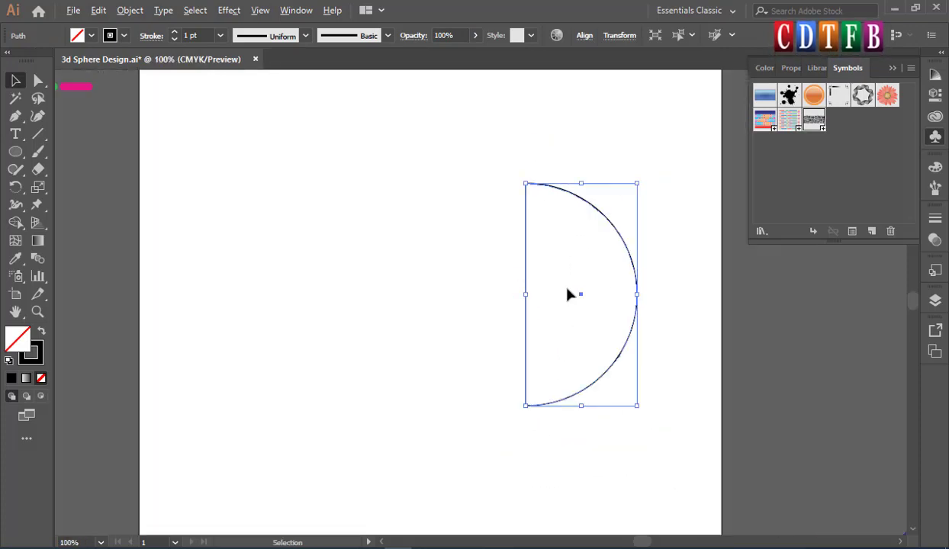
key("ctrl+minus")
left_click_drag(553, 292, 595, 355)
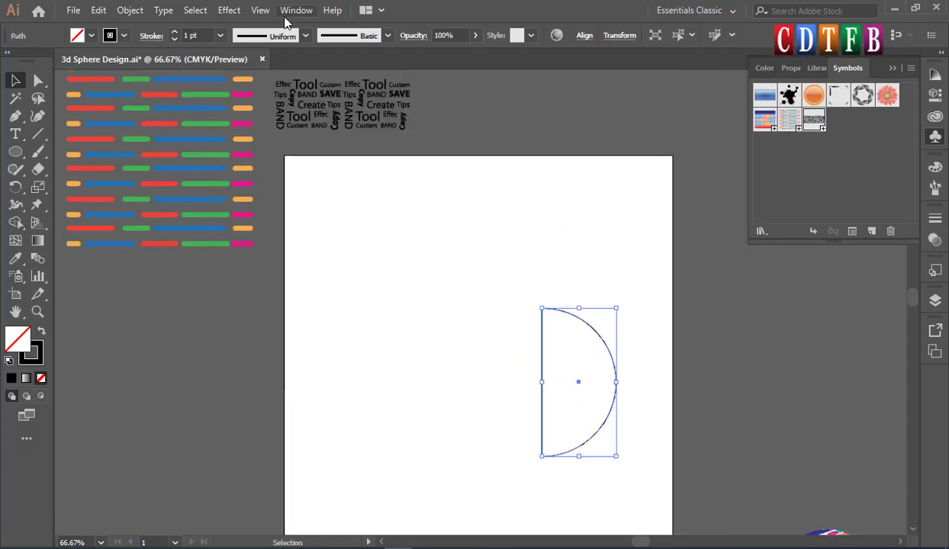
left_click(231, 10)
mouse_move(242, 95)
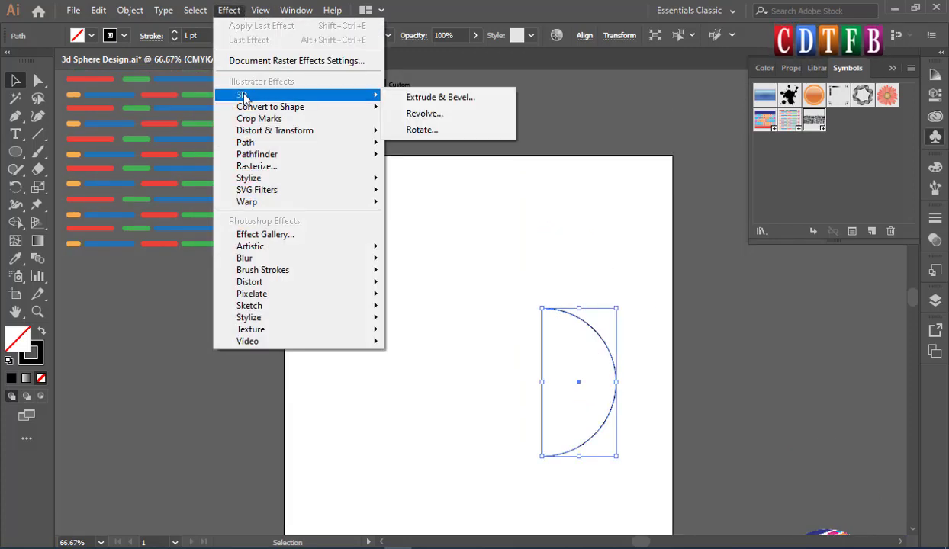
left_click(449, 119)
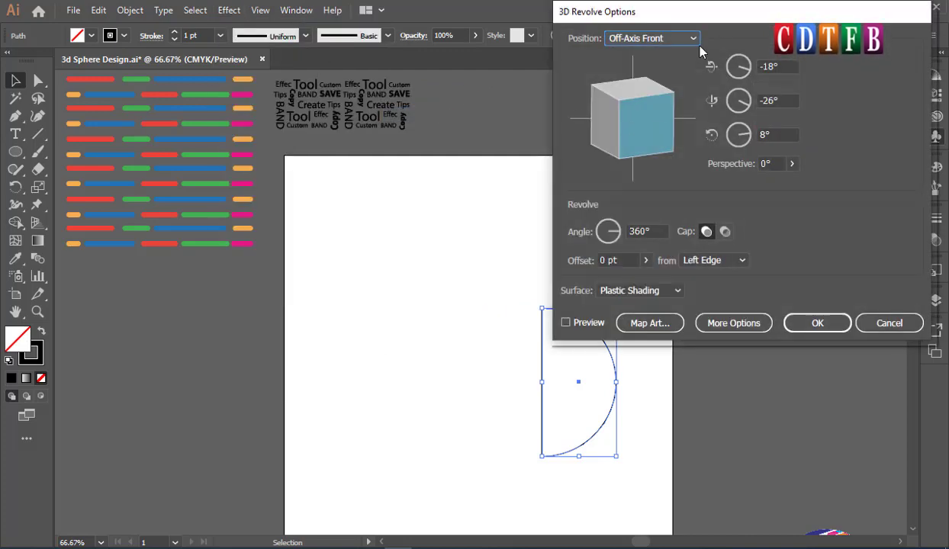
left_click_drag(845, 17, 344, 203)
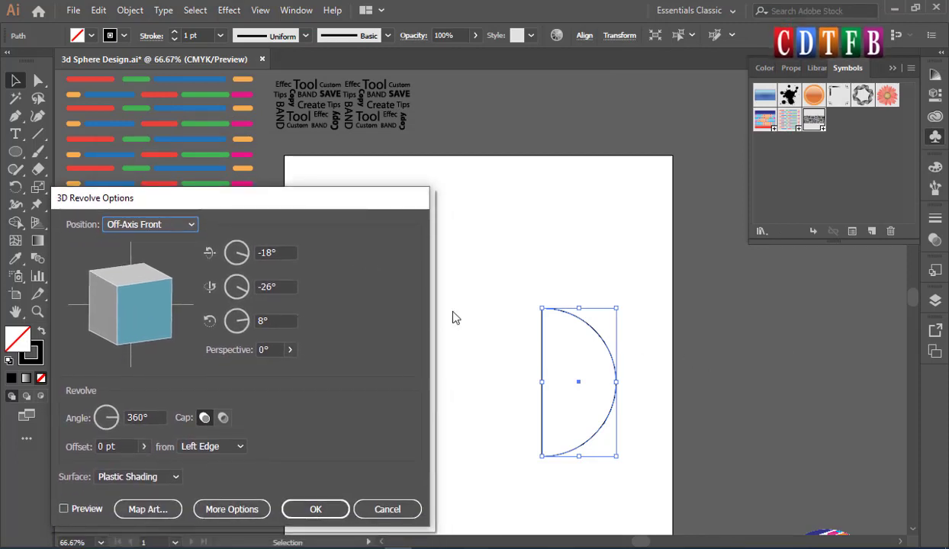
left_click_drag(313, 212, 311, 143)
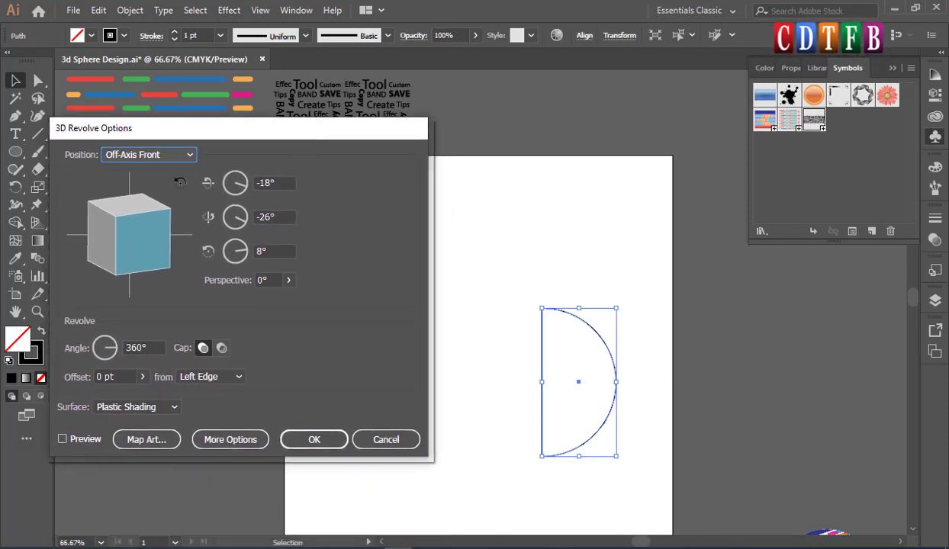
left_click_drag(196, 132, 200, 107)
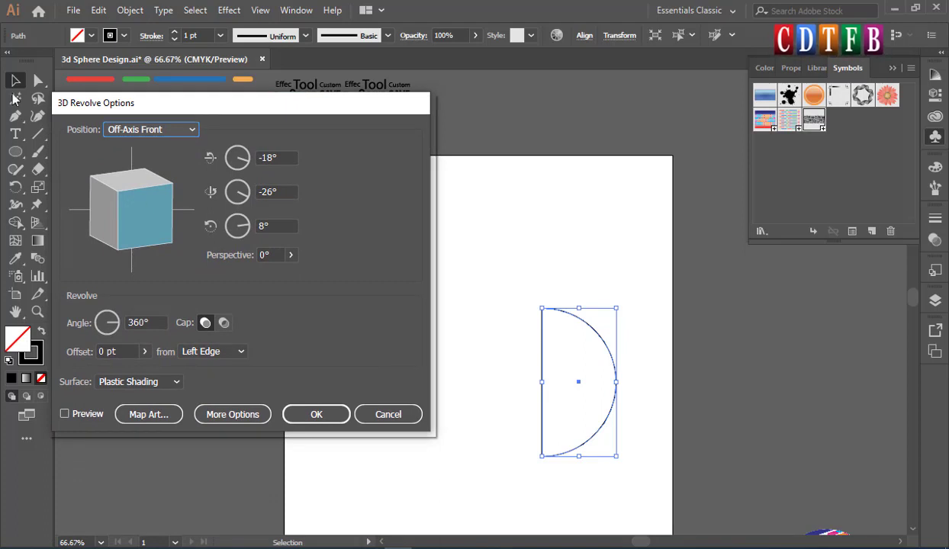
left_click(64, 414)
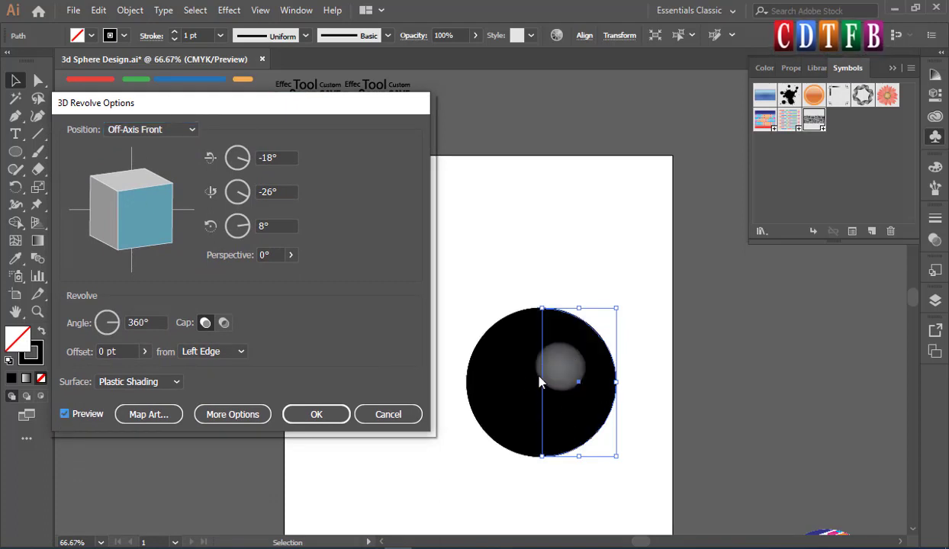
left_click(400, 419)
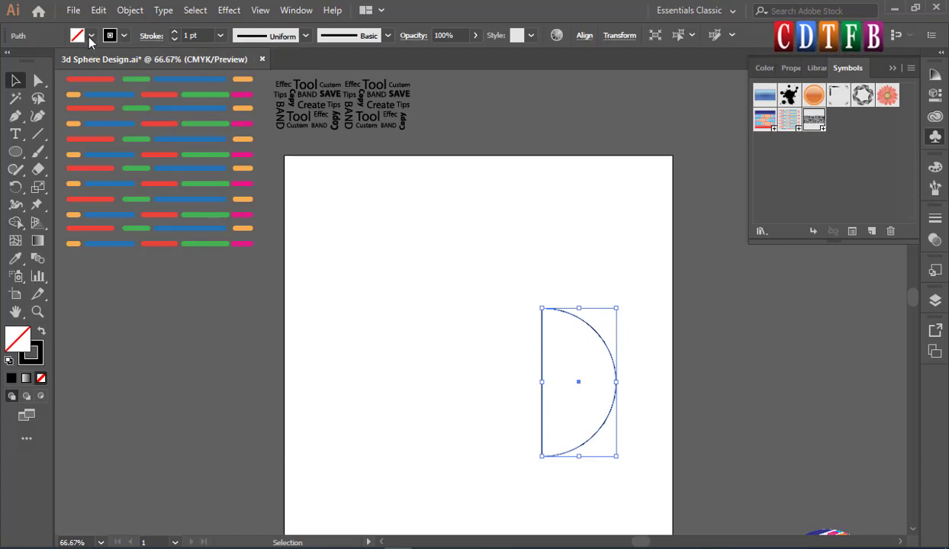
- Give the half-circle a light grey fill (C0 M0 Y0 K10) with no stroke
left_click(41, 331)
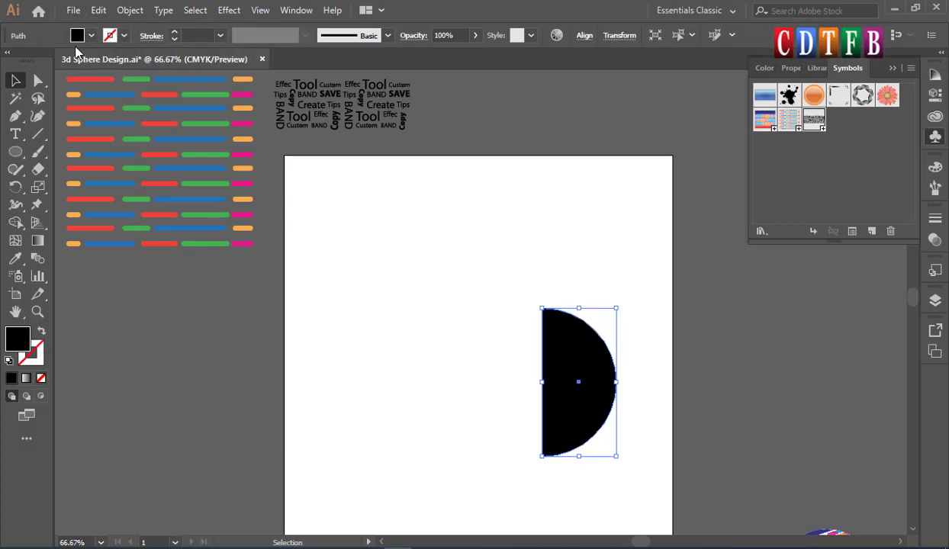
left_click(91, 36)
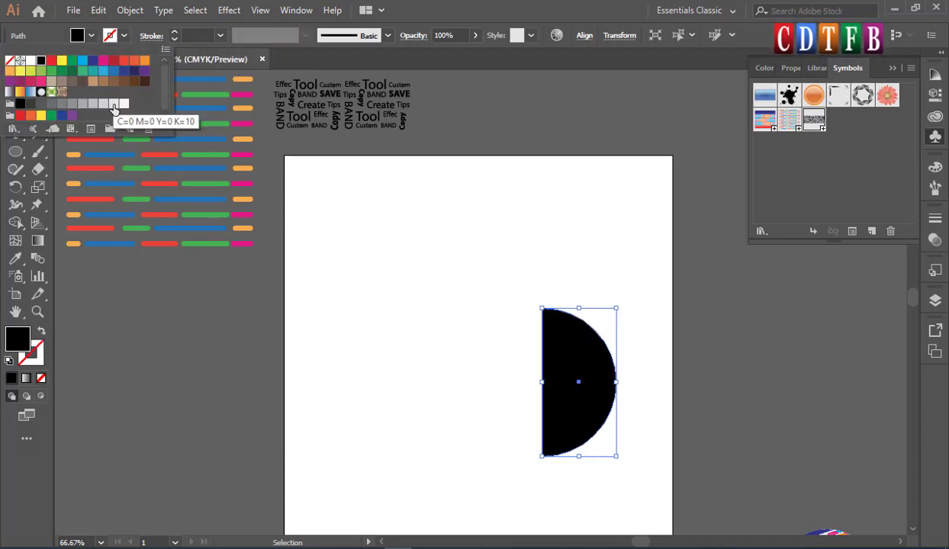
left_click(113, 103)
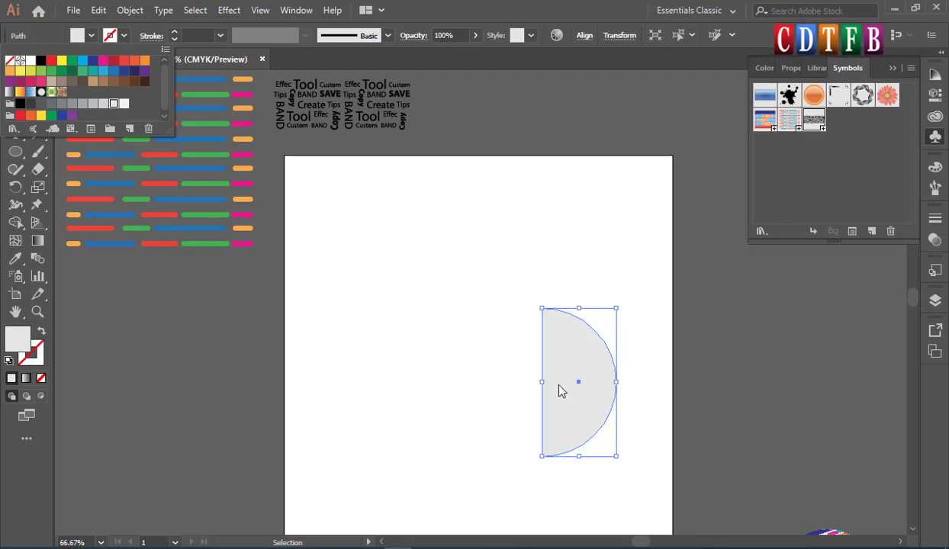
left_click(104, 104)
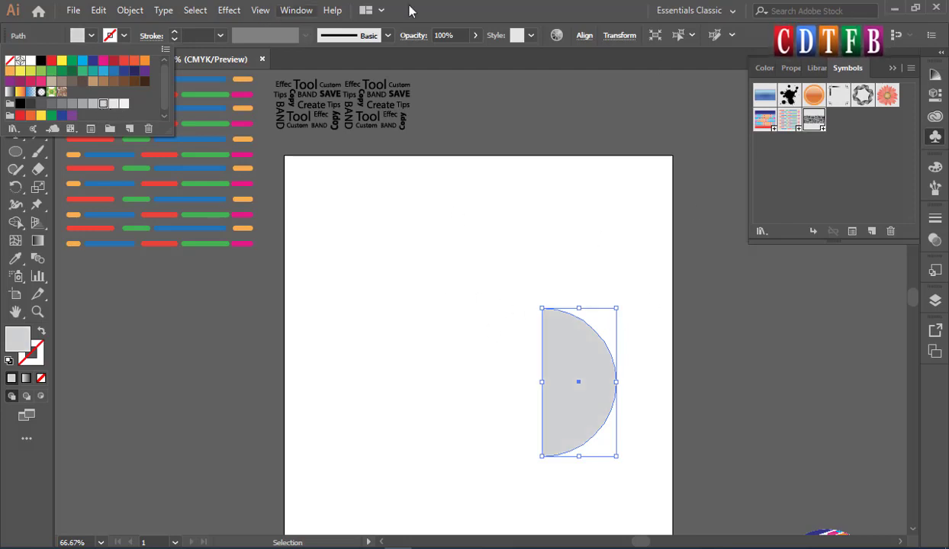
left_click(227, 12)
mouse_move(242, 95)
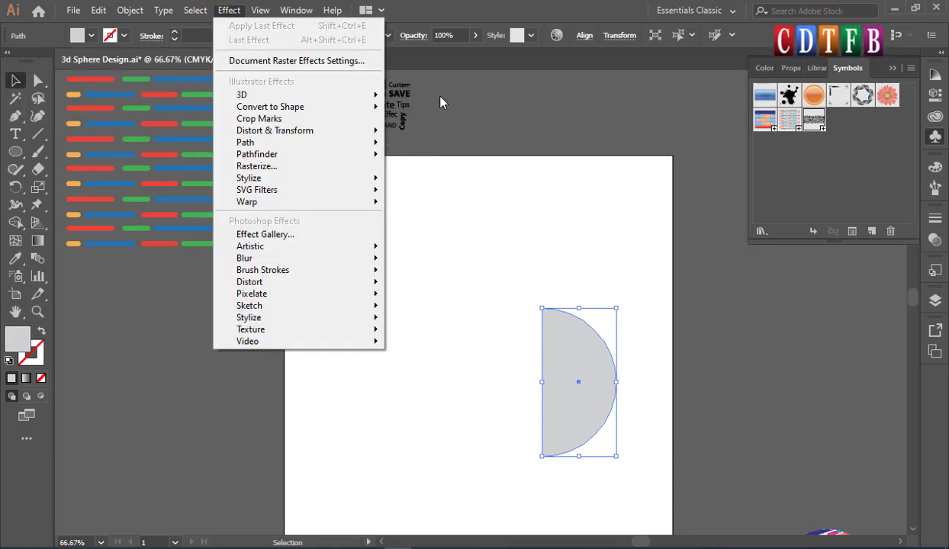
- Preview the half-circle as a 360° revolved sphere and expand the lighting options
left_click(438, 112)
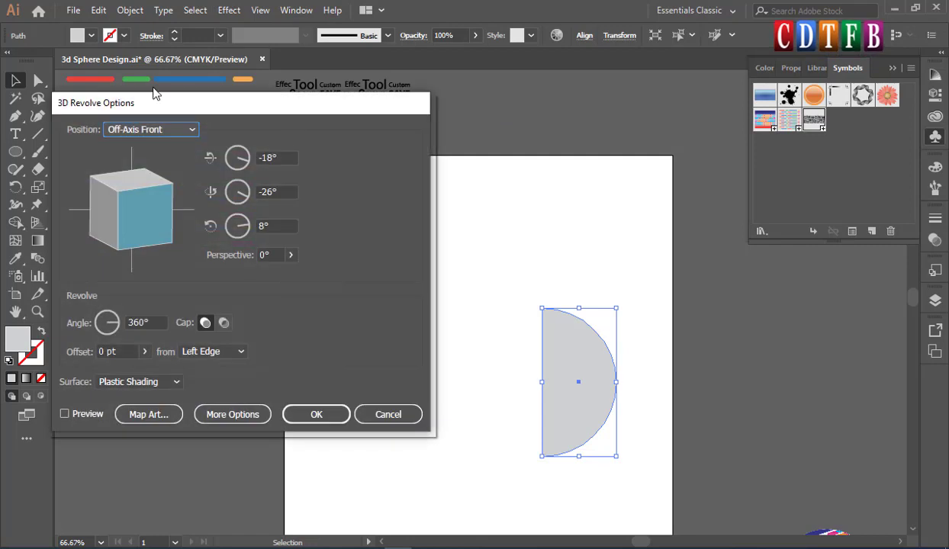
left_click(64, 415)
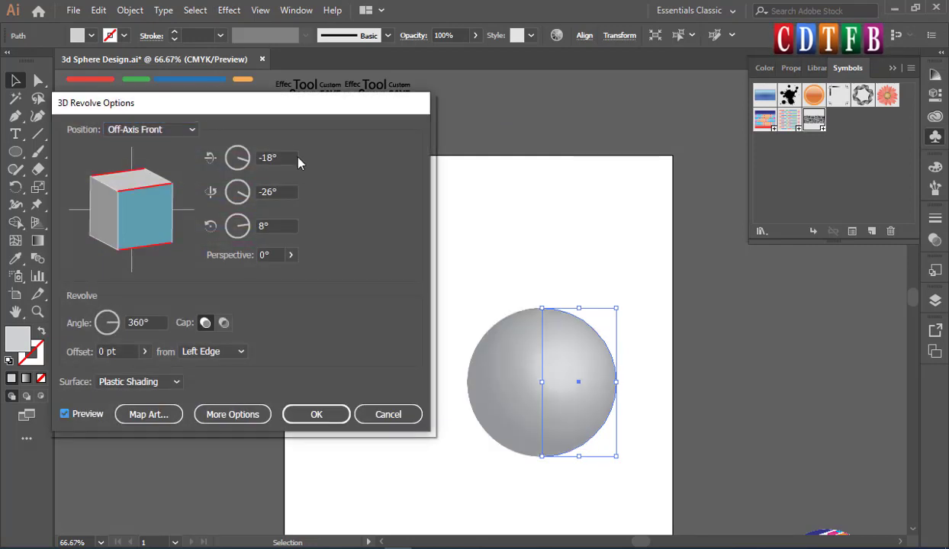
left_click_drag(269, 120, 272, 83)
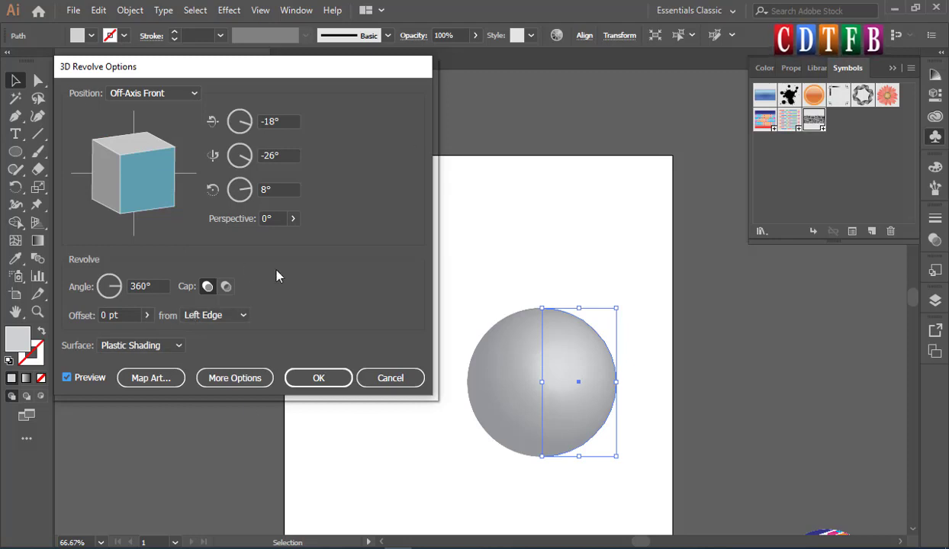
left_click(237, 378)
left_click_drag(218, 71, 221, 34)
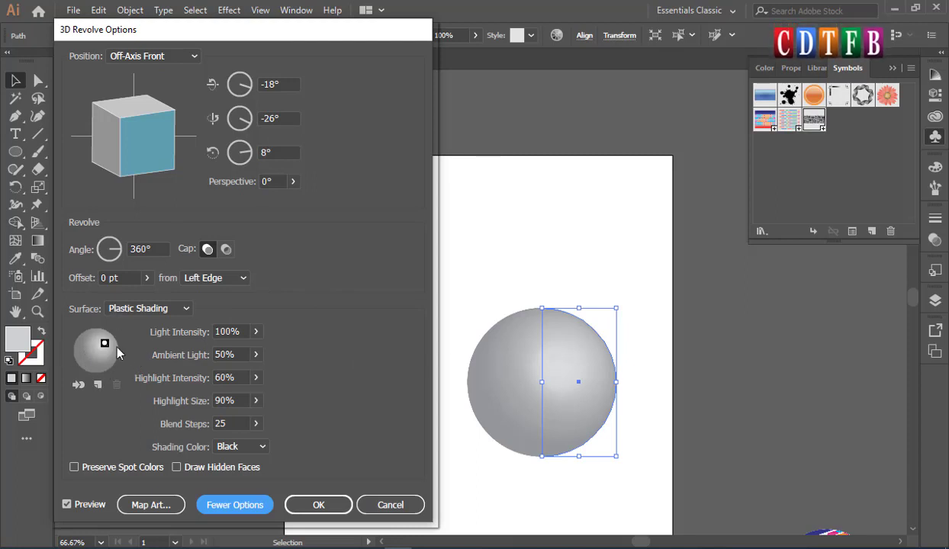
- Reposition the main light and add a second light on the sphere's left edge
mouse_move(104, 343)
left_mouse_down()
mouse_move(86, 345)
mouse_move(113, 338)
left_mouse_up()
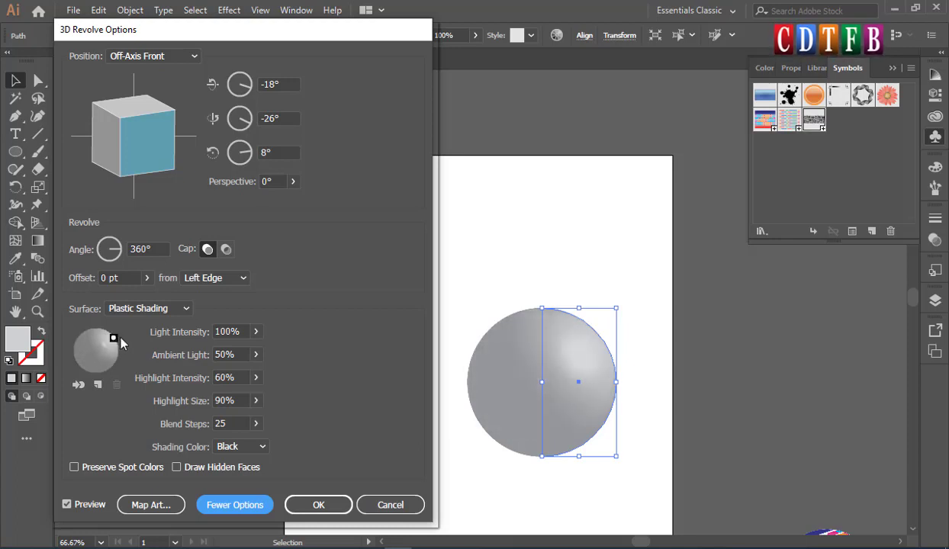
left_click(97, 386)
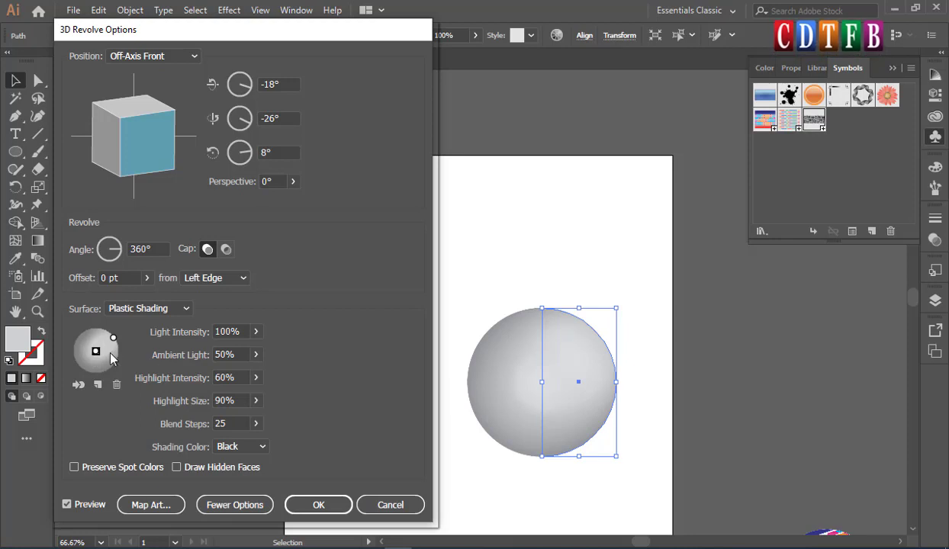
mouse_move(95, 351)
left_mouse_down()
mouse_move(61, 364)
mouse_move(76, 357)
left_mouse_up()
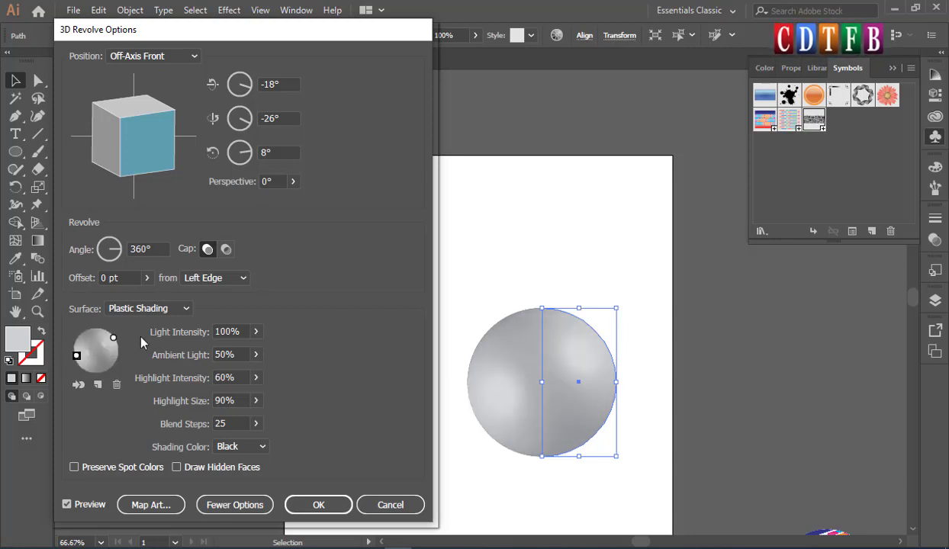
left_click_drag(111, 337, 113, 337)
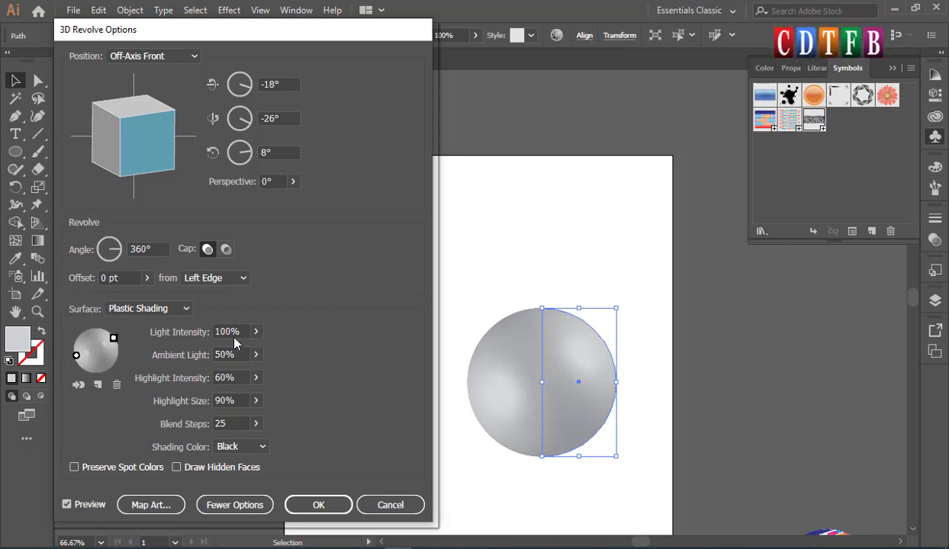
- Raise Blend Steps to 100, keeping Black as the shading colour
double_click(226, 423)
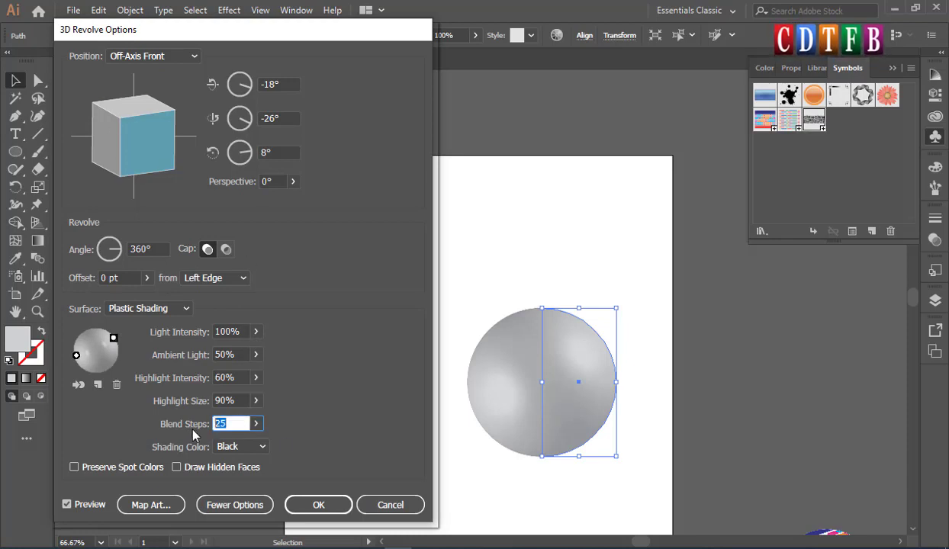
left_click(256, 424)
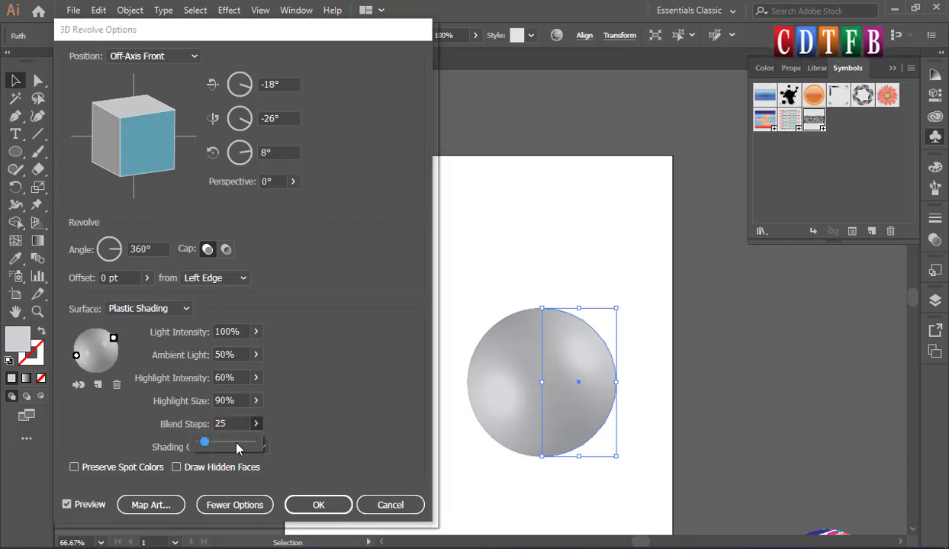
left_click_drag(204, 442, 221, 444)
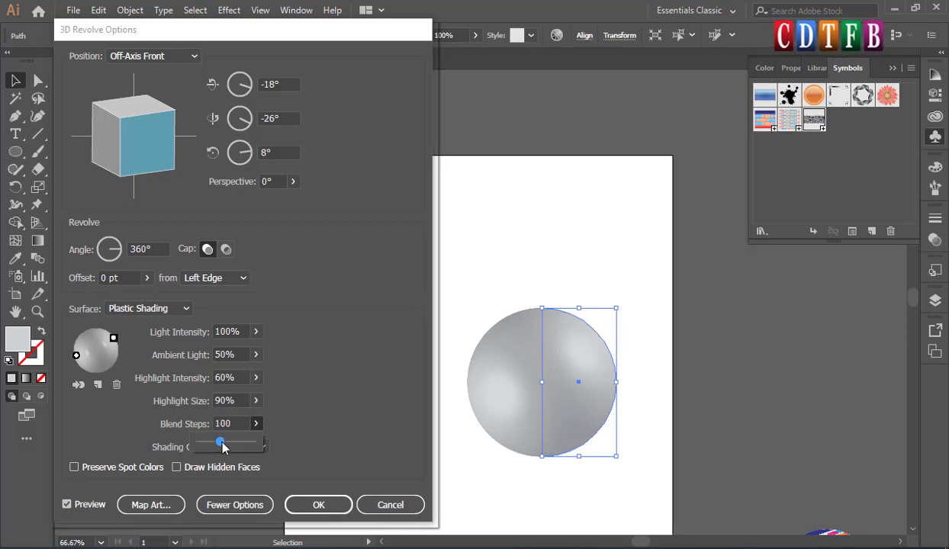
left_click(229, 425)
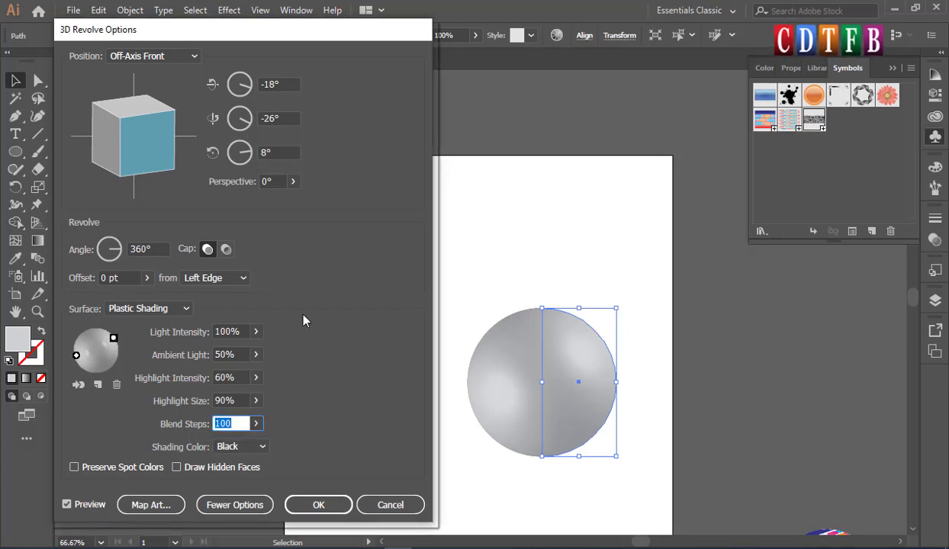
left_click(260, 447)
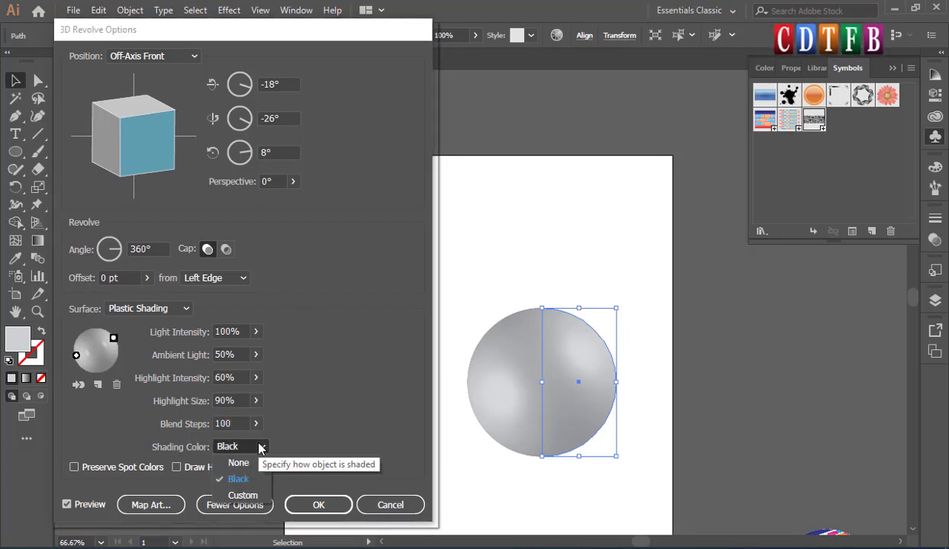
left_click(239, 298)
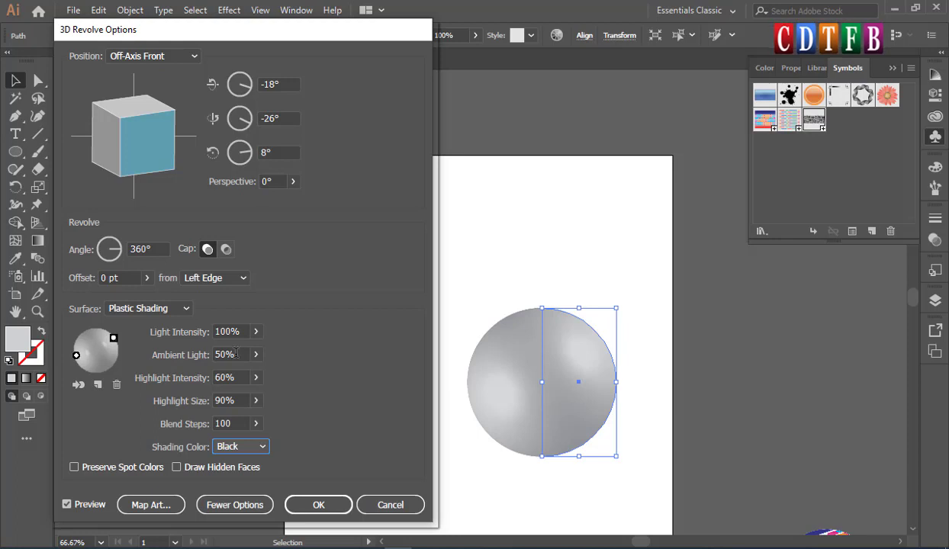
- Lower the Ambient Light to 30%
left_click(236, 354)
type("80")
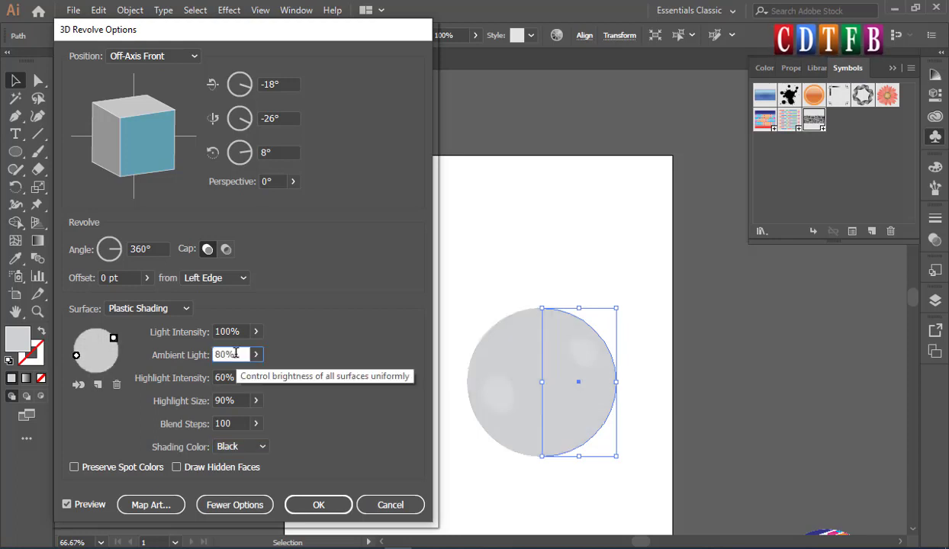
key("shift+Down")
key("shift+Down")
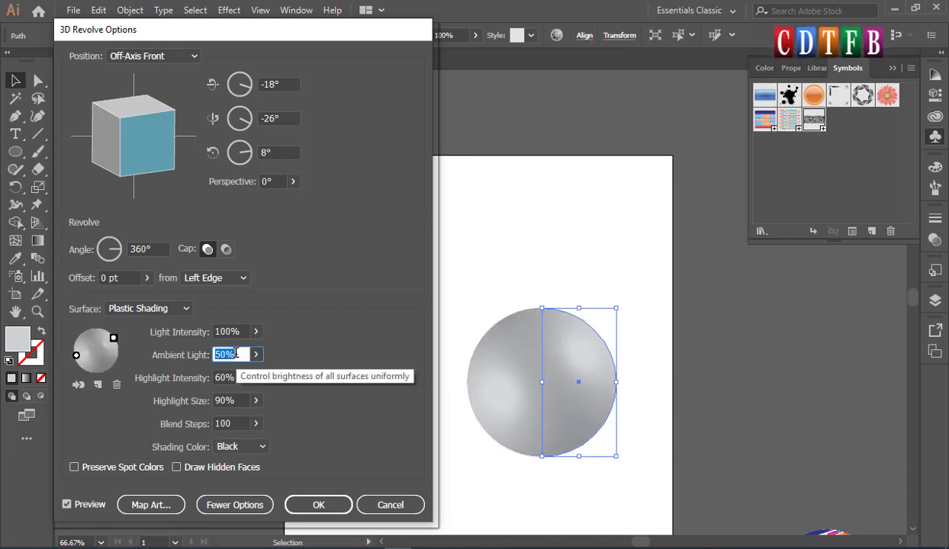
key("shift+Down")
key("shift+Down")
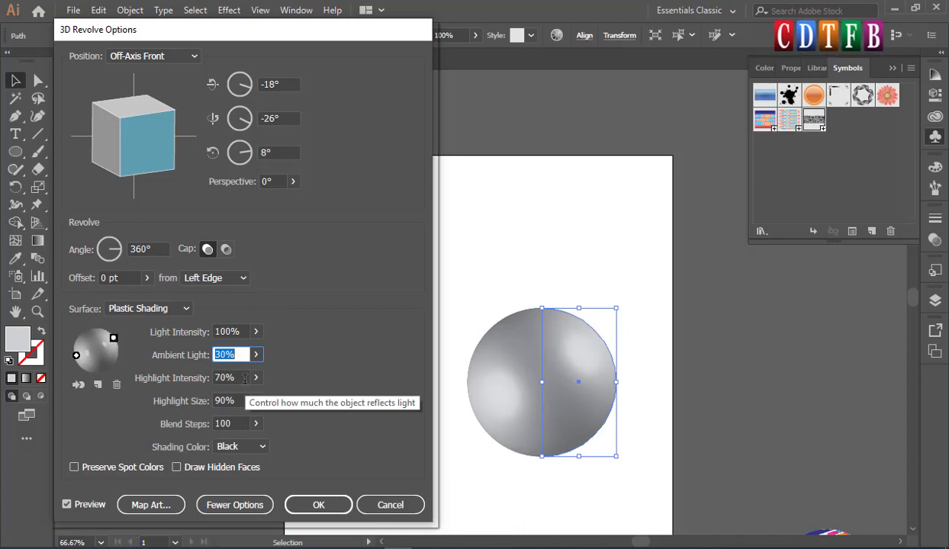
scroll(245, 380, "up", 10)
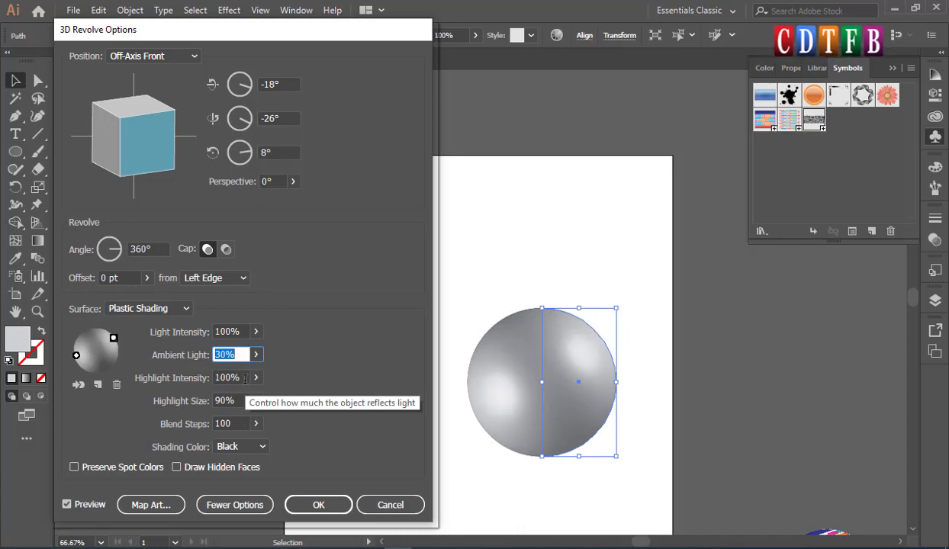
scroll(245, 379, "down", 10)
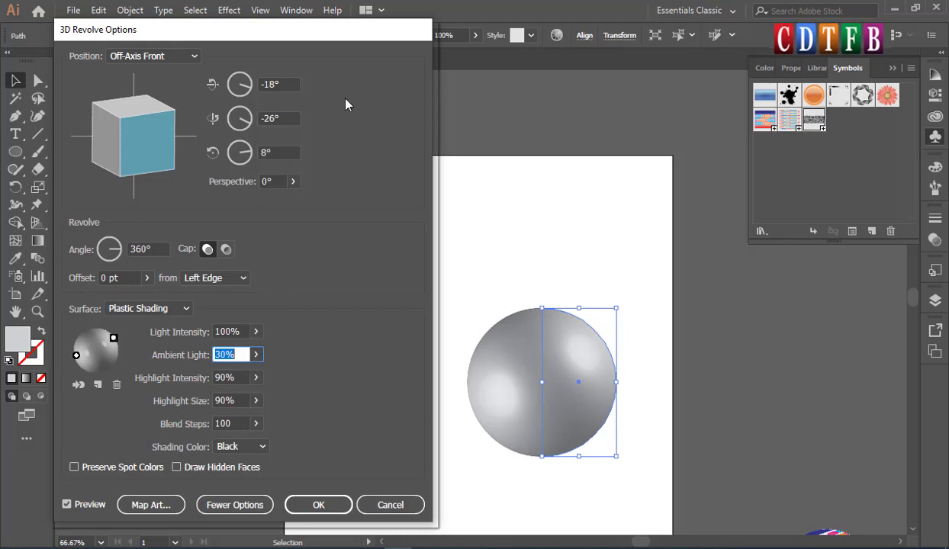
key("Tab")
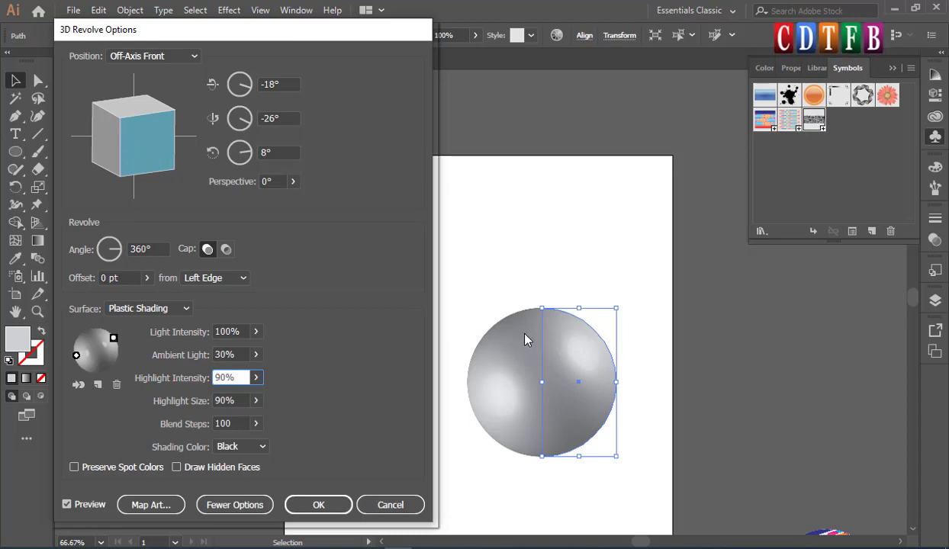
- Rotate the preview cube until the sphere's angles read -1°, -3° and 8°
left_click_drag(125, 124, 113, 138)
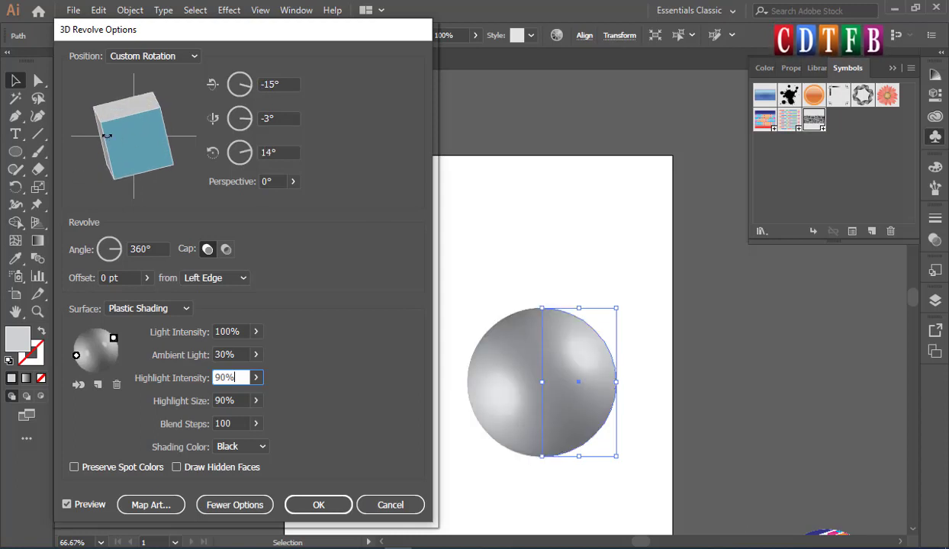
left_click_drag(106, 135, 154, 154)
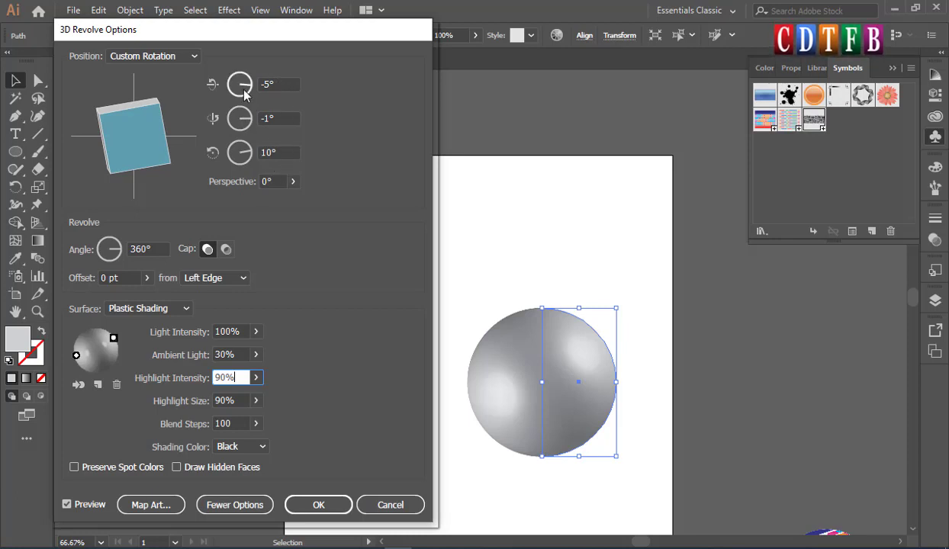
left_click_drag(135, 129, 112, 123)
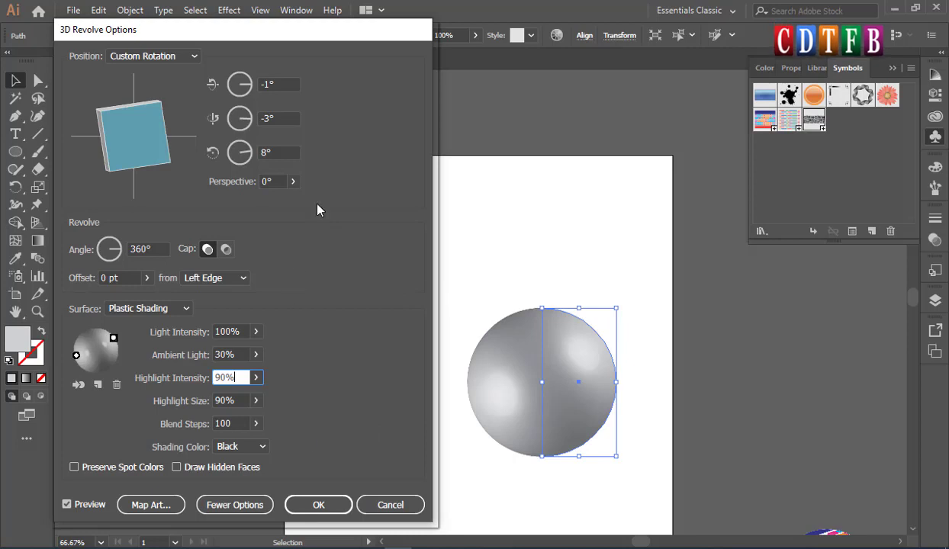
- In Map Art, choose the Lines symbol to wrap coloured bars onto the sphere
left_click(141, 510)
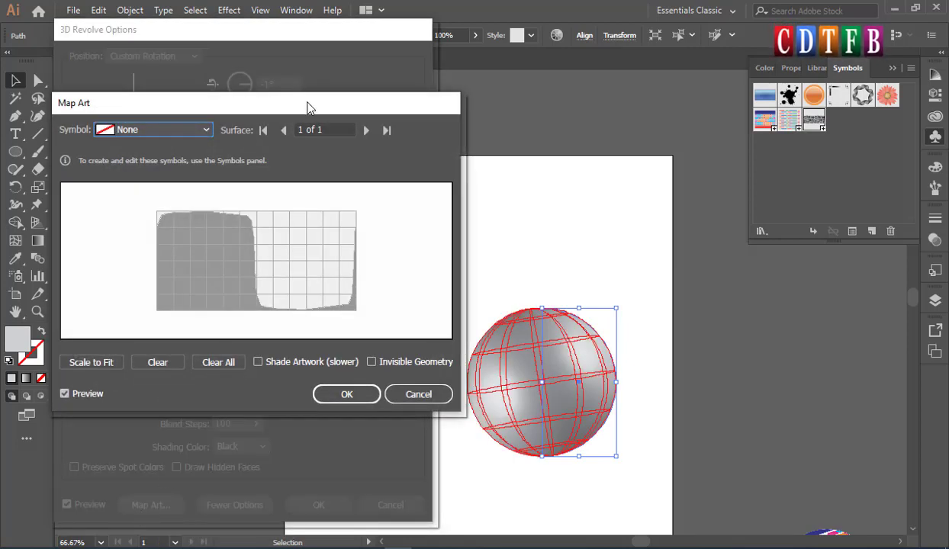
left_click_drag(309, 107, 316, 46)
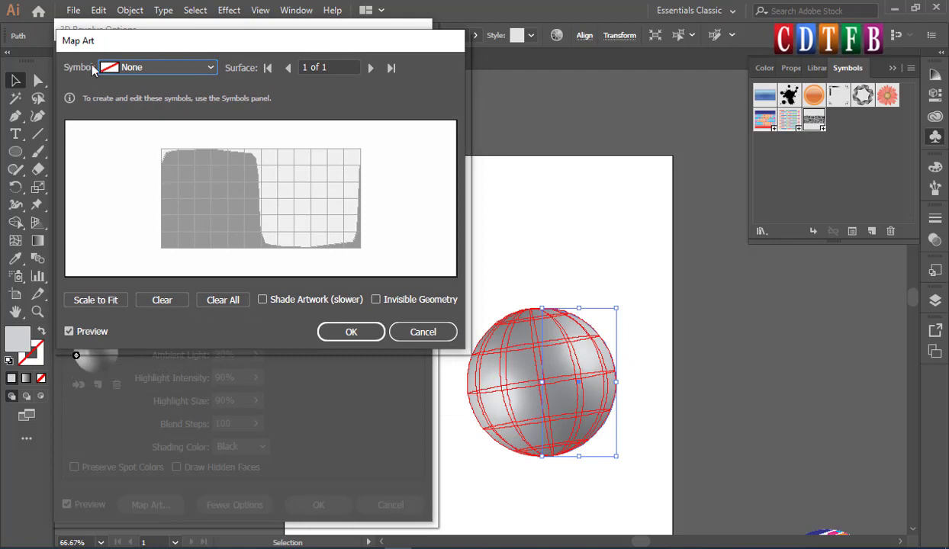
left_click(213, 68)
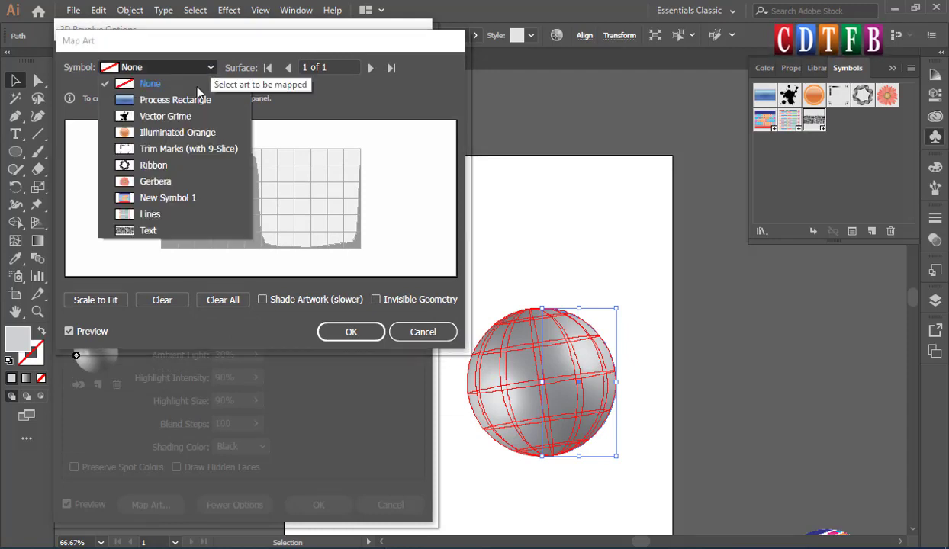
left_click(150, 216)
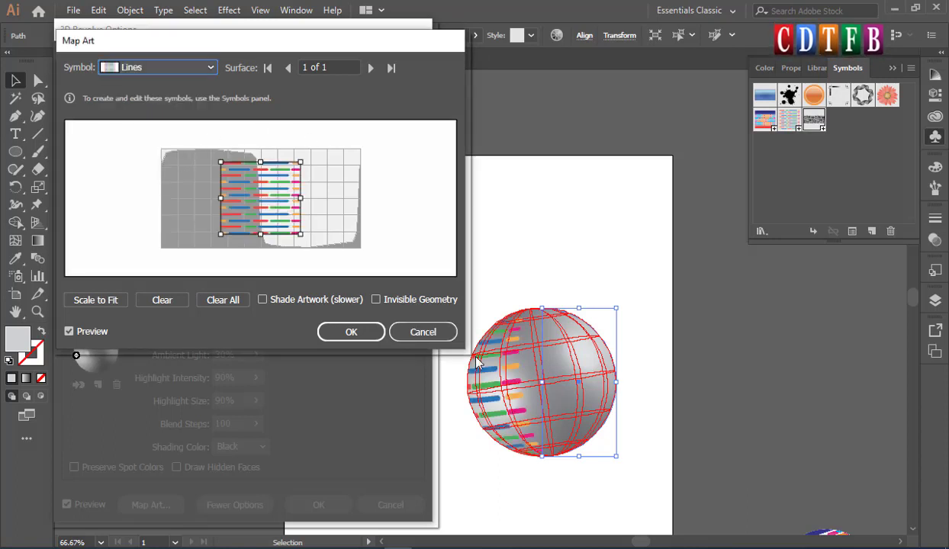
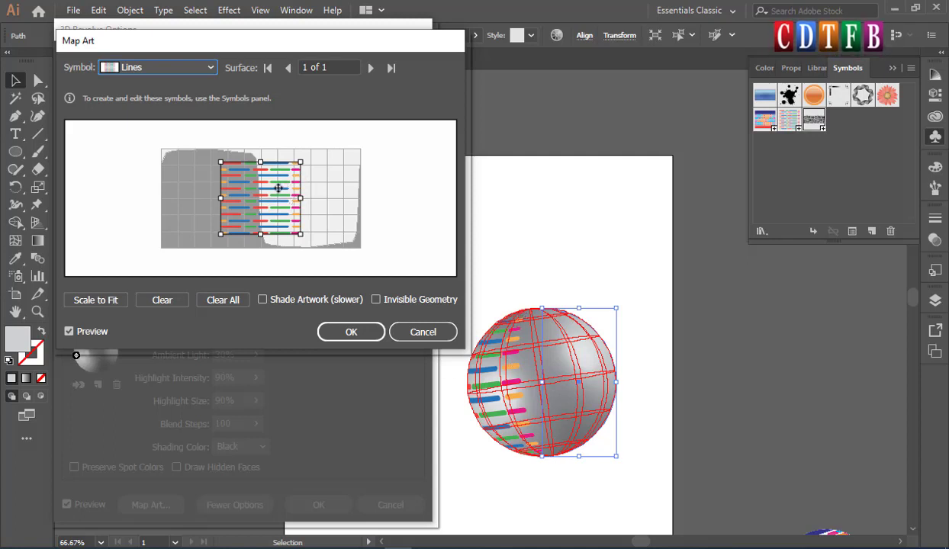
- Move, enlarge and tilt the Lines artwork counter-clockwise on the sphere's surface
left_click_drag(278, 189, 327, 188)
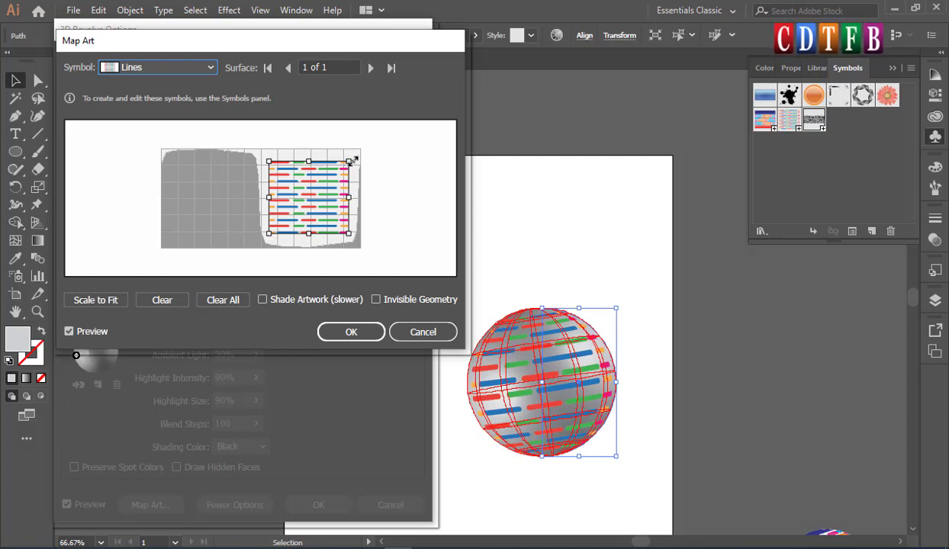
left_click_drag(348, 161, 368, 148)
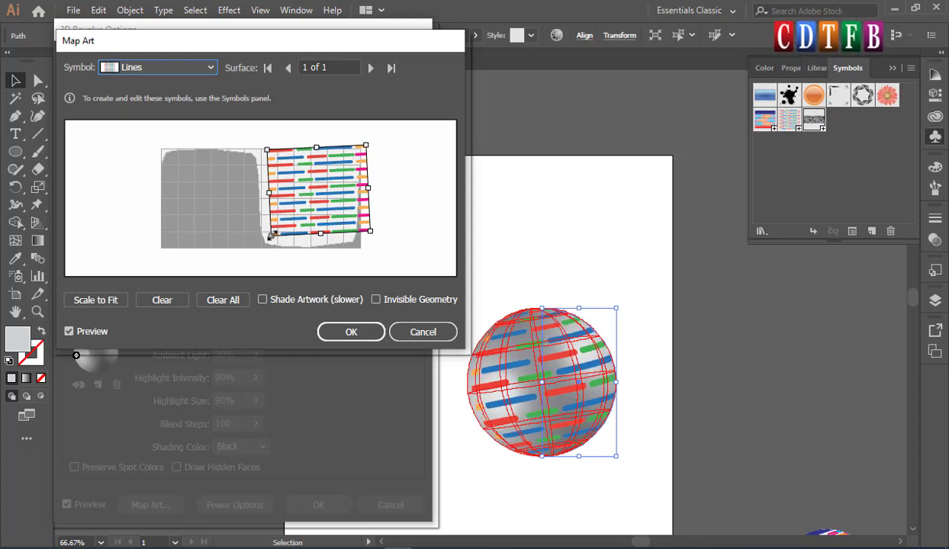
mouse_move(264, 227)
left_mouse_down()
mouse_move(248, 237)
mouse_move(251, 251)
left_mouse_up()
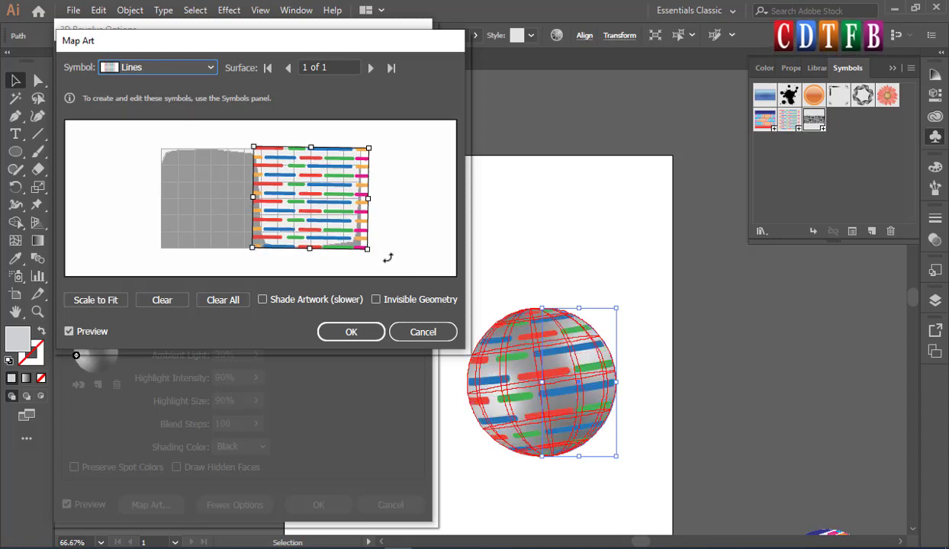
left_click_drag(370, 147, 391, 139)
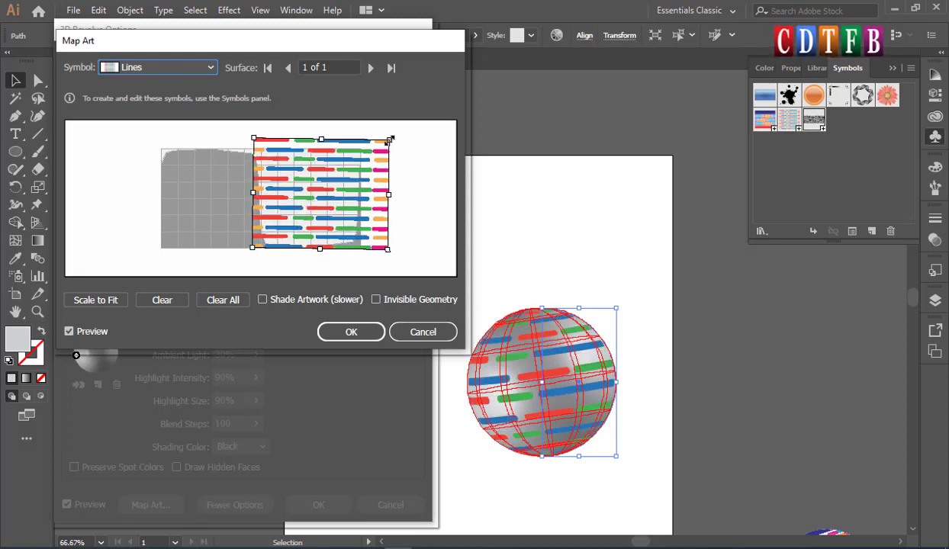
left_click_drag(397, 258, 397, 242)
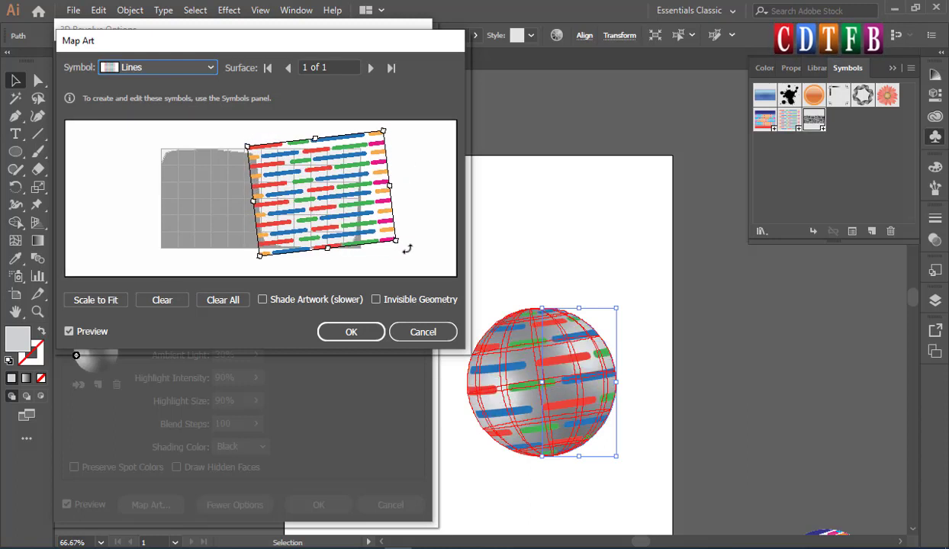
left_click_drag(355, 216, 349, 217)
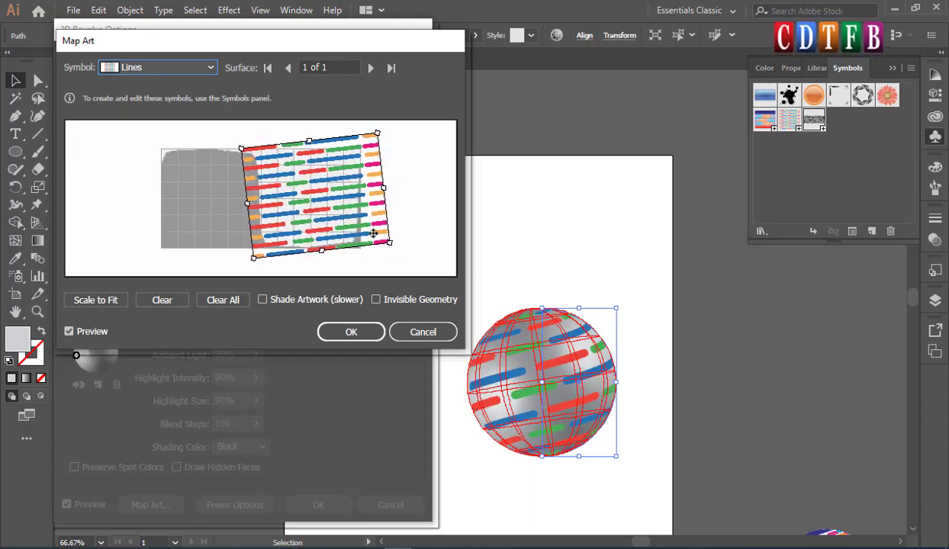
mouse_move(399, 250)
left_mouse_down()
mouse_move(405, 246)
mouse_move(369, 231)
mouse_move(389, 242)
left_mouse_up()
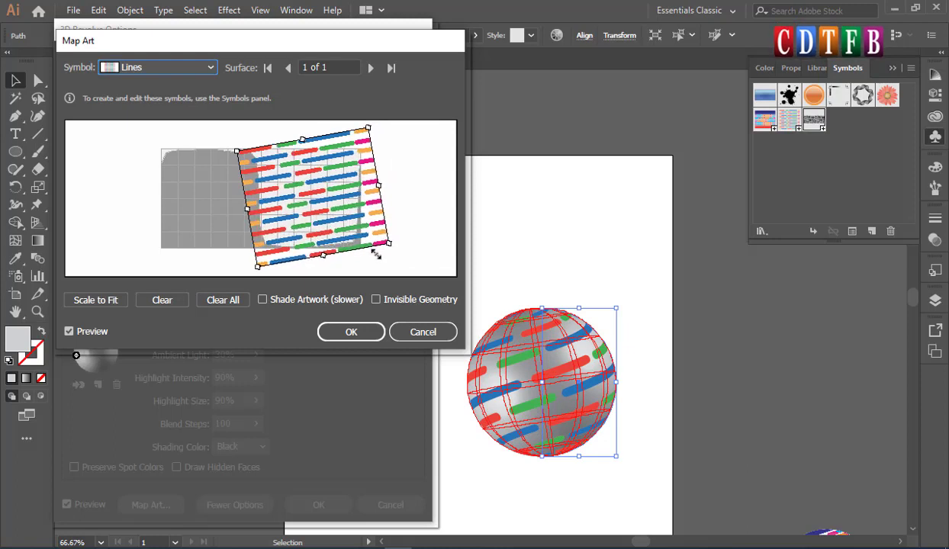
- Refine the Lines artwork's size and tilt, checking it with Invisible Geometry on and off
left_click_drag(324, 258, 322, 249)
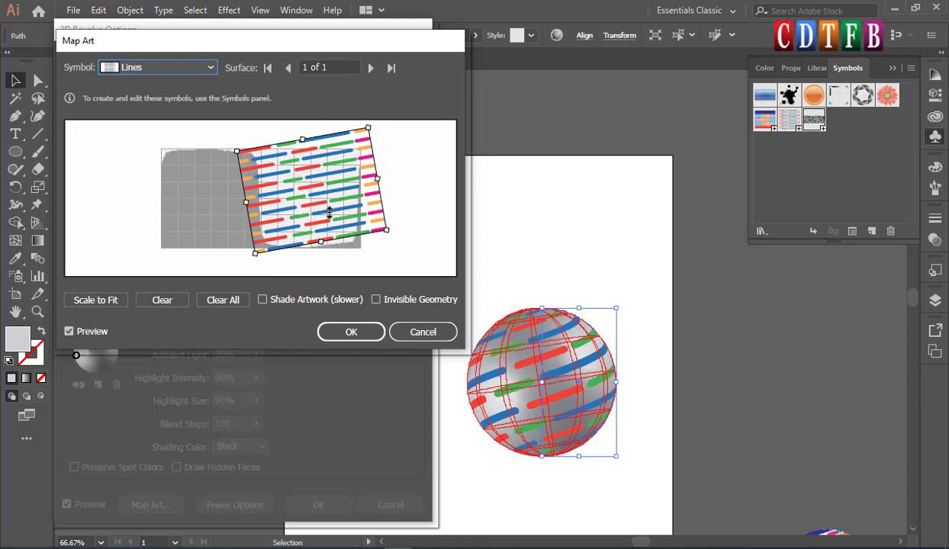
left_click_drag(326, 216, 326, 217)
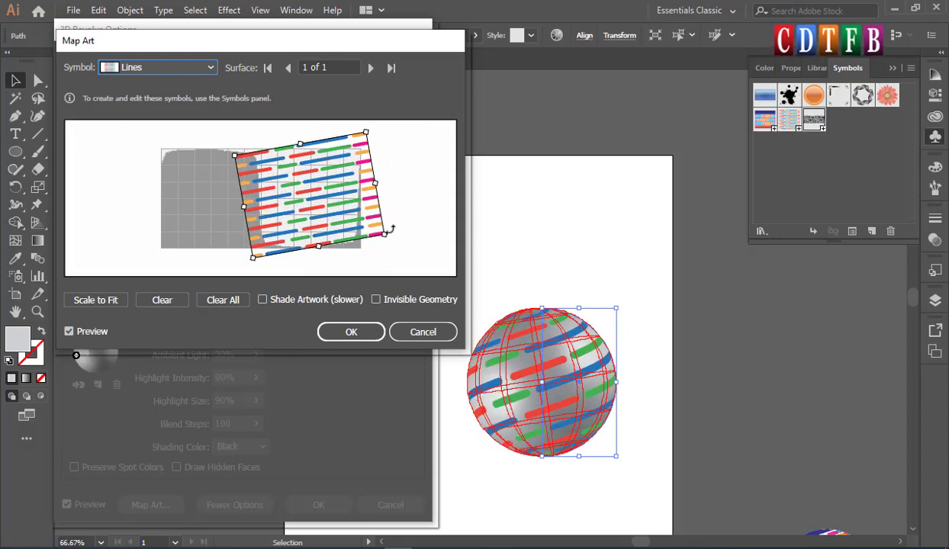
left_click_drag(385, 235, 389, 243)
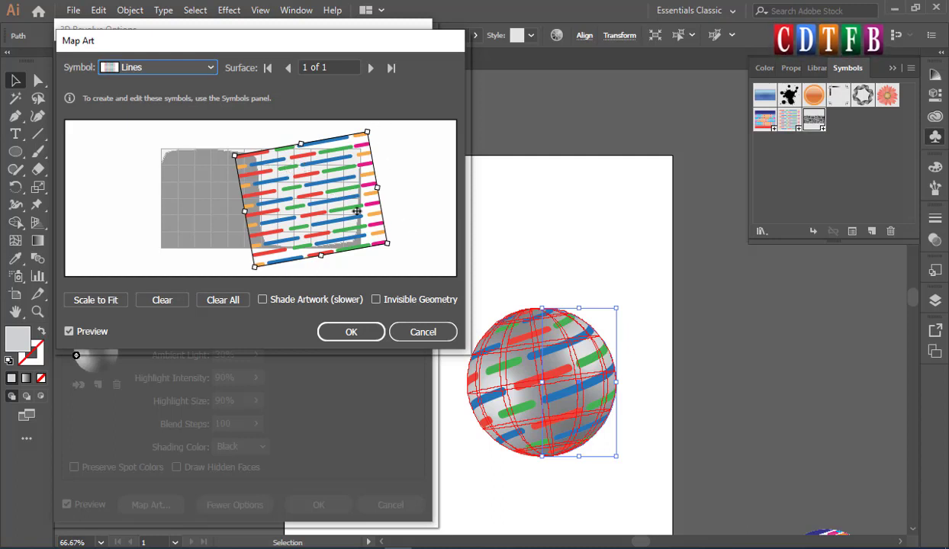
left_click_drag(375, 126, 381, 138)
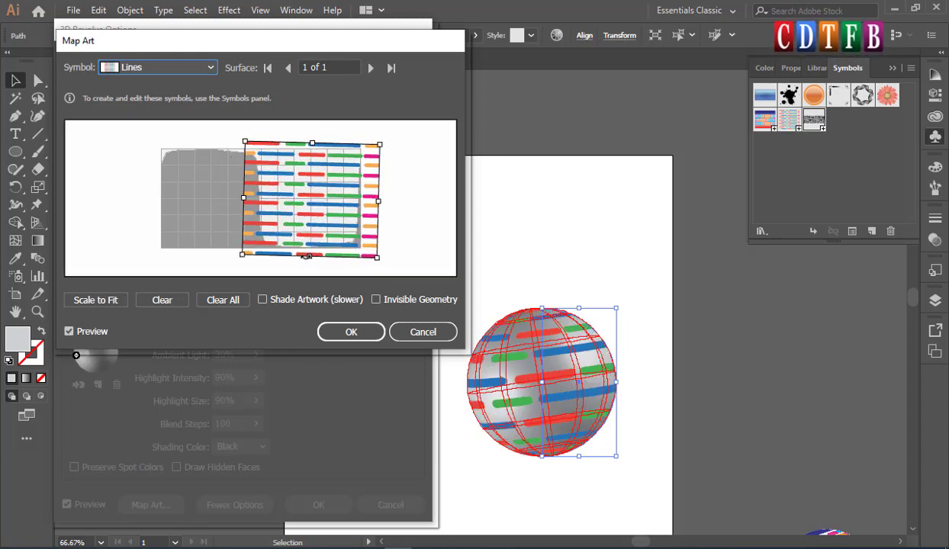
left_click_drag(311, 249, 311, 220)
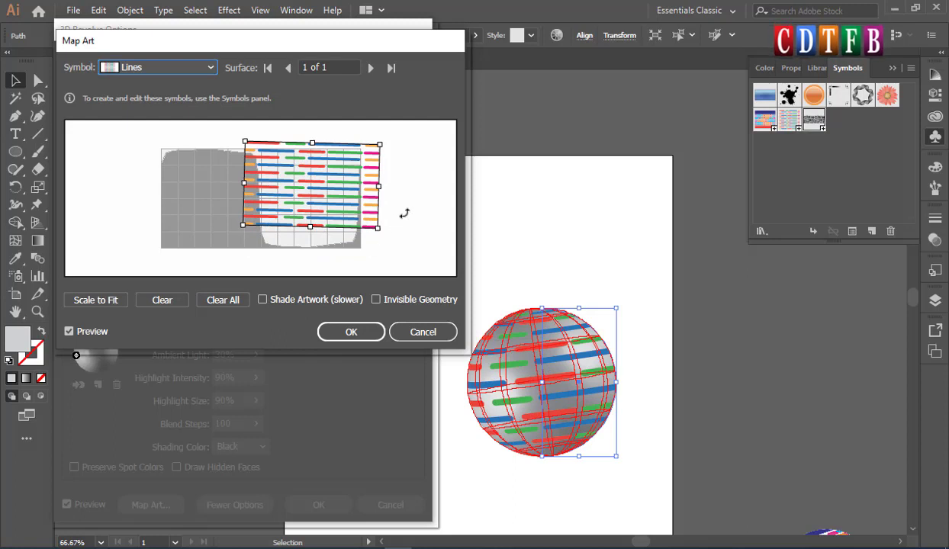
left_click_drag(381, 231, 386, 213)
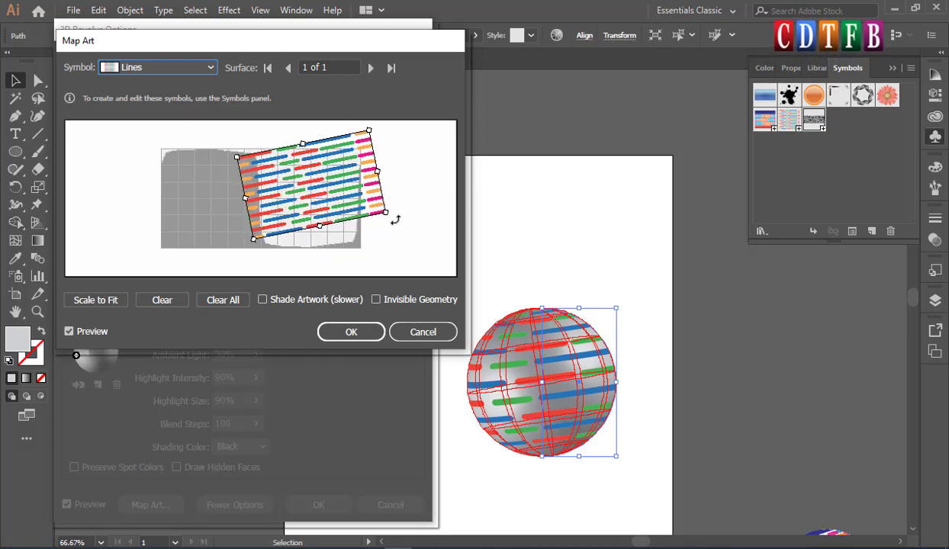
left_click_drag(321, 227, 336, 244)
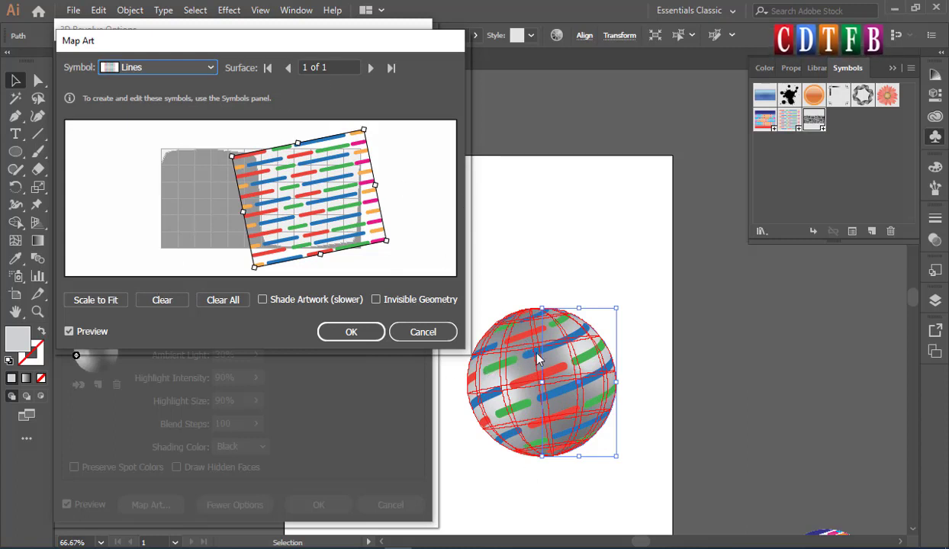
left_click(374, 301)
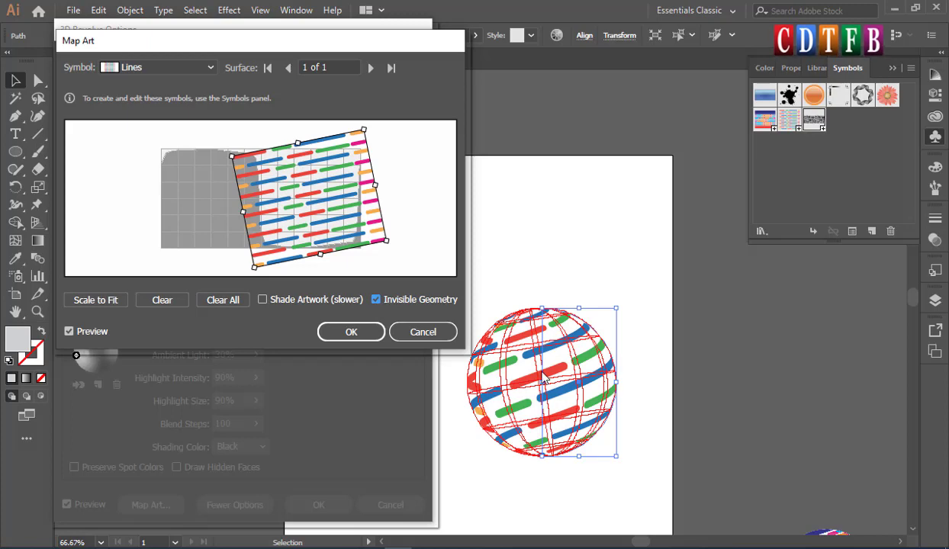
left_click(377, 301)
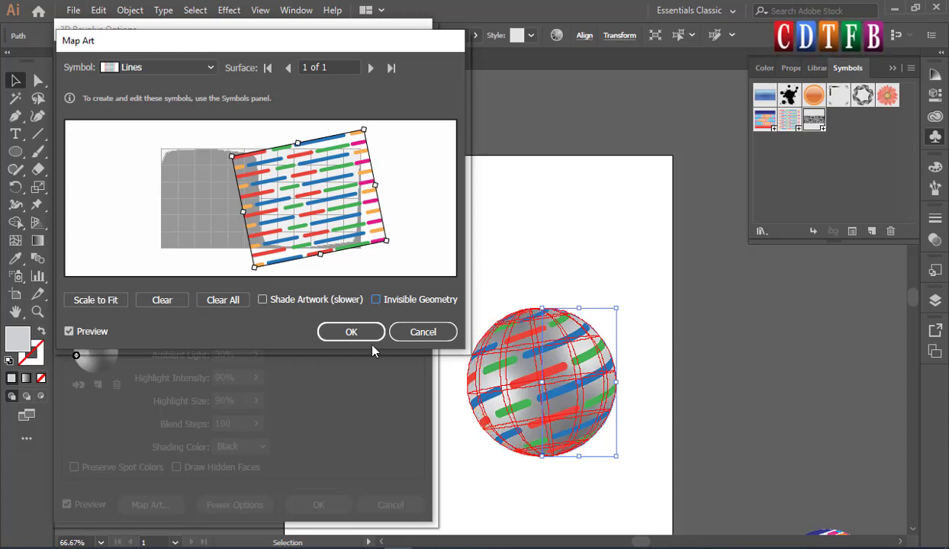
- Accept the mapped Lines art and apply the slightly rotated 3D revolve to the grey sphere
left_click(352, 329)
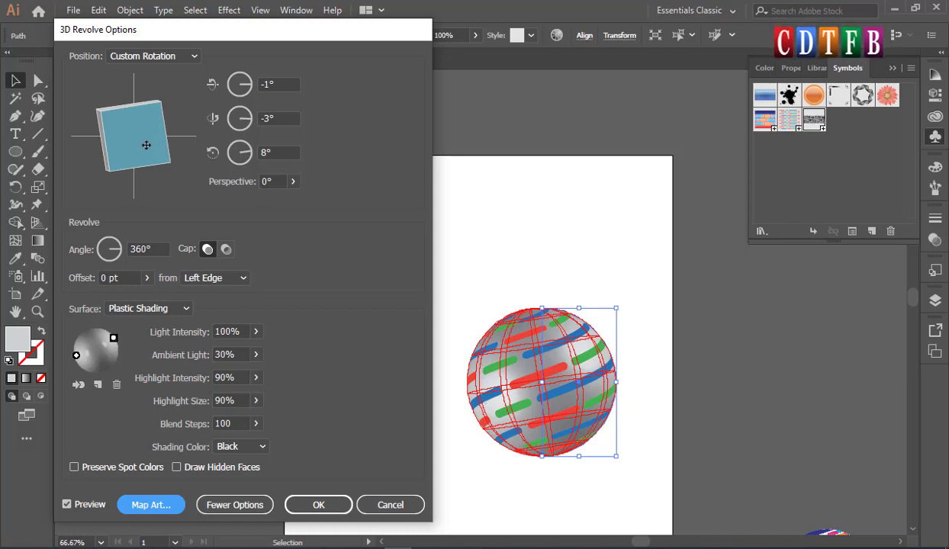
left_click_drag(146, 145, 140, 142)
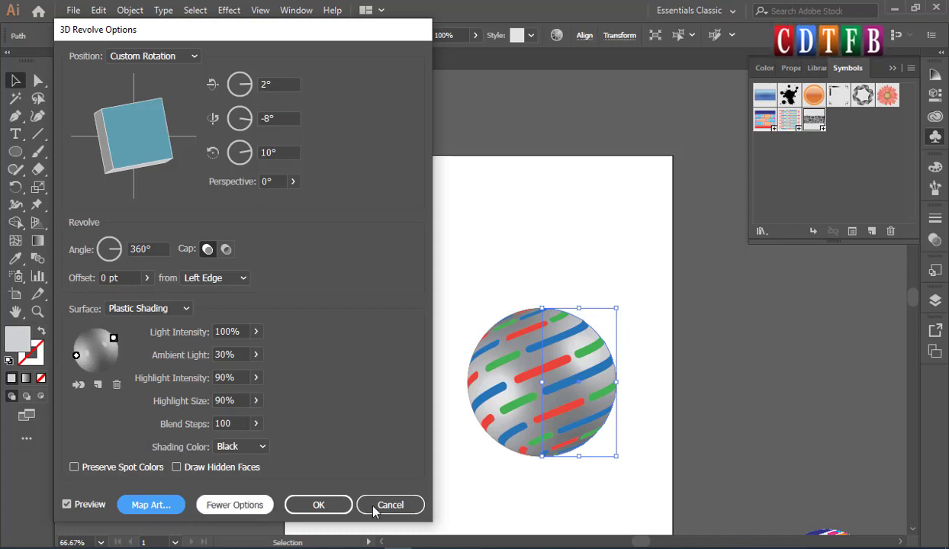
left_click(319, 504)
left_click(687, 278)
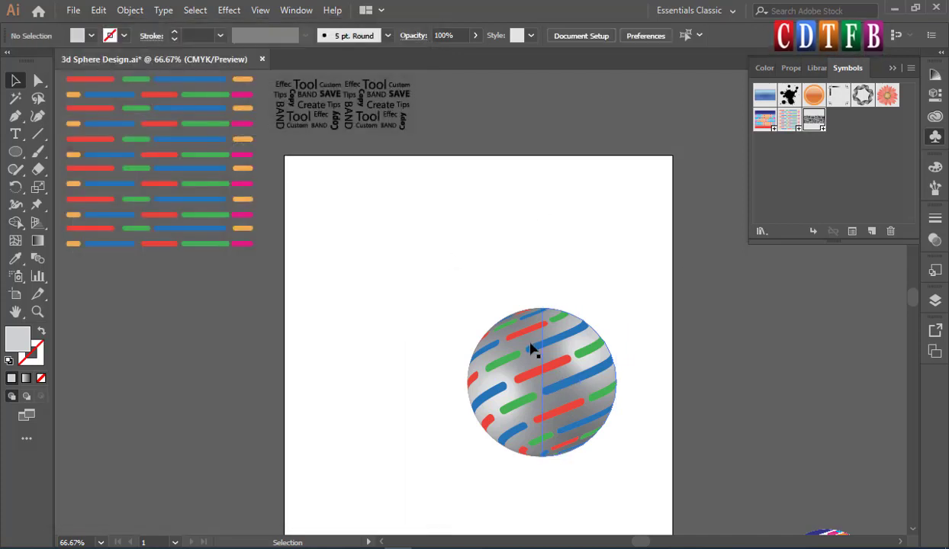
- Move the orange sphere beside the page and copy the striped sphere to the page bottom
scroll(532, 345, "down", 1)
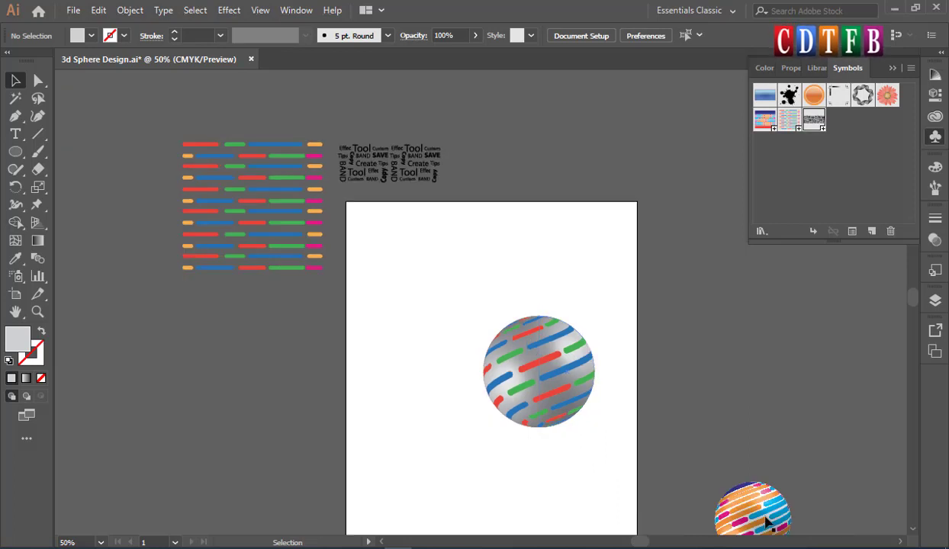
left_click_drag(744, 513, 697, 361)
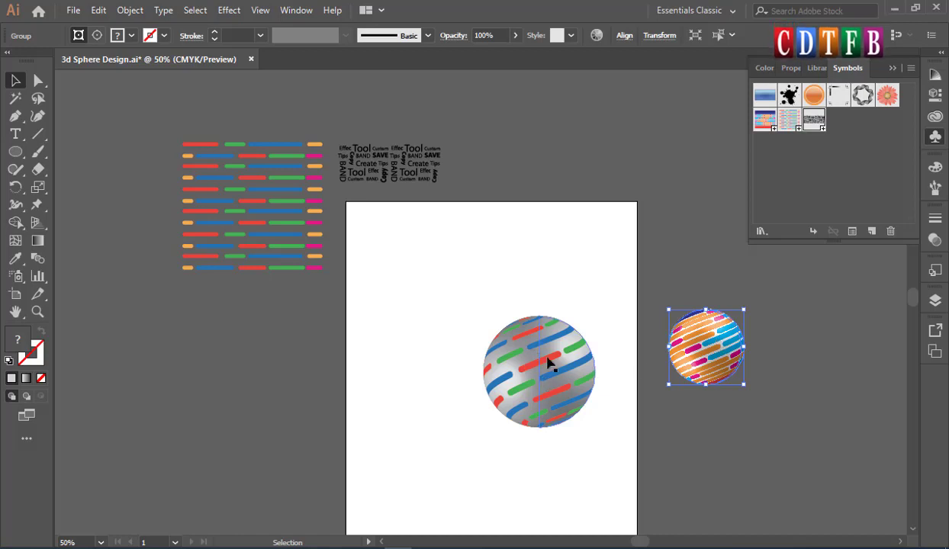
left_click(622, 379)
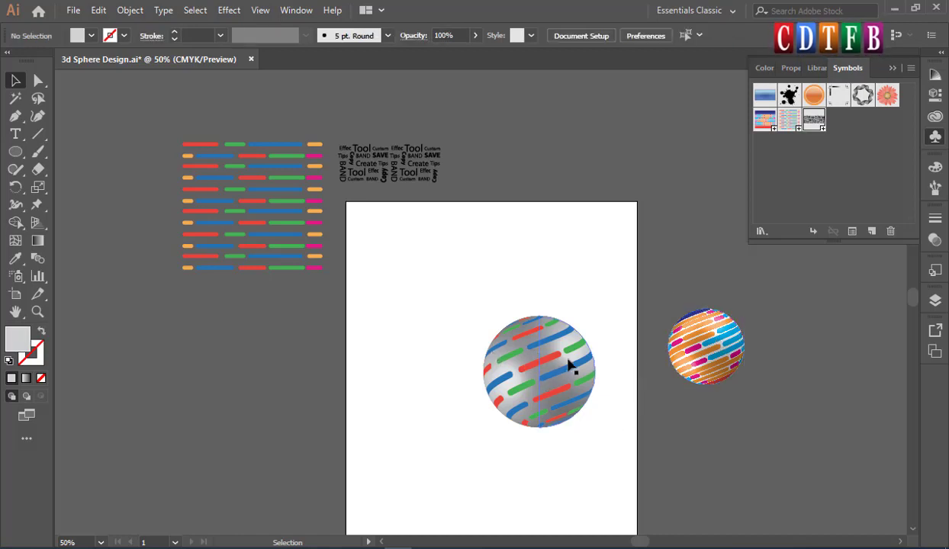
mouse_move(576, 370)
left_mouse_down()
mouse_move(451, 392)
mouse_move(418, 463)
mouse_move(417, 498)
left_mouse_up()
left_click(538, 379)
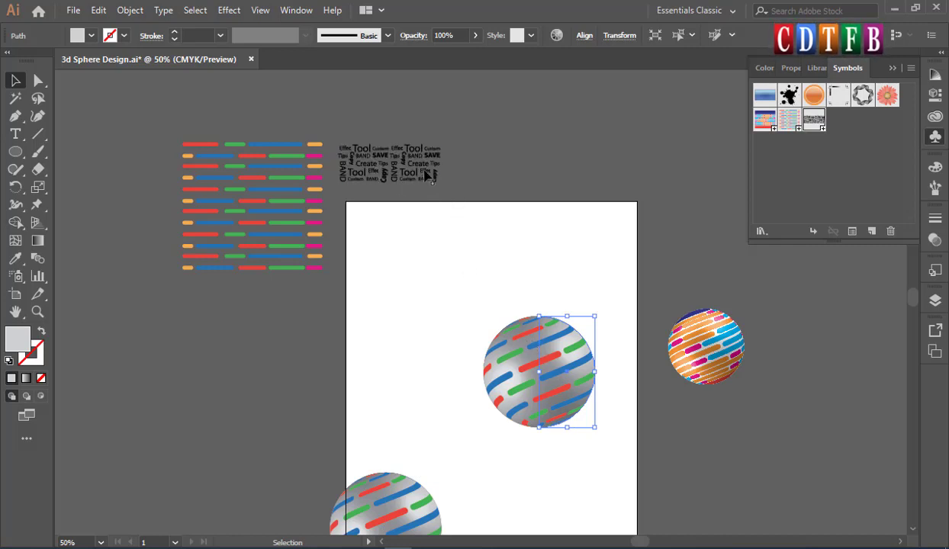
left_click(228, 10)
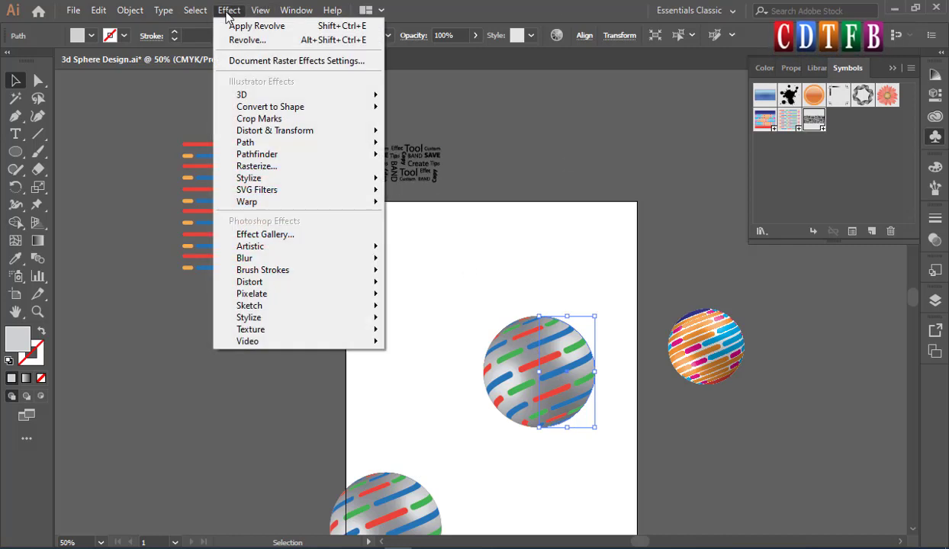
left_click(543, 7)
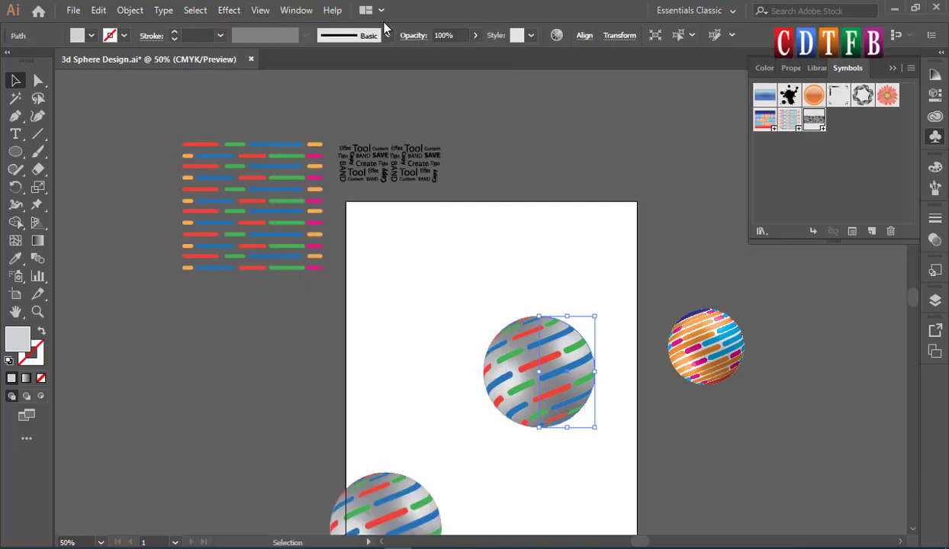
left_click(296, 10)
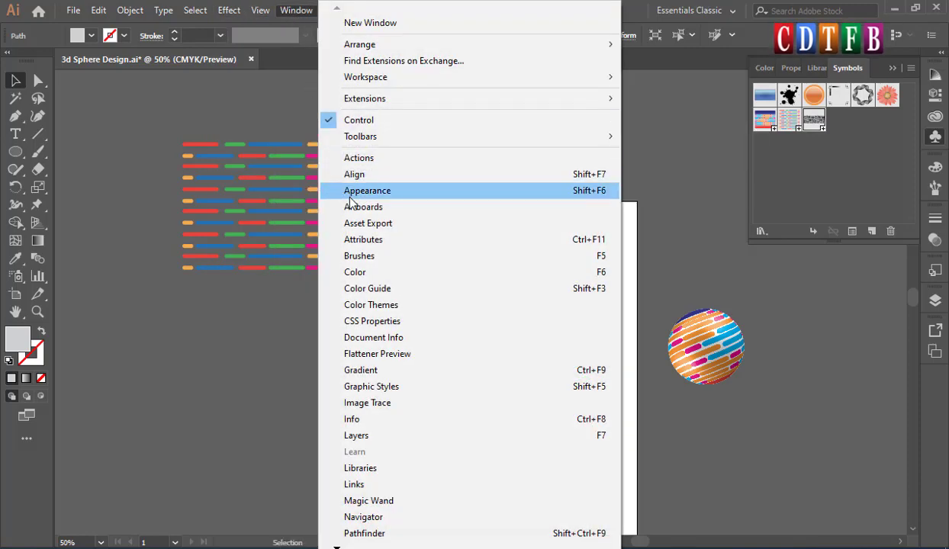
left_click(389, 199)
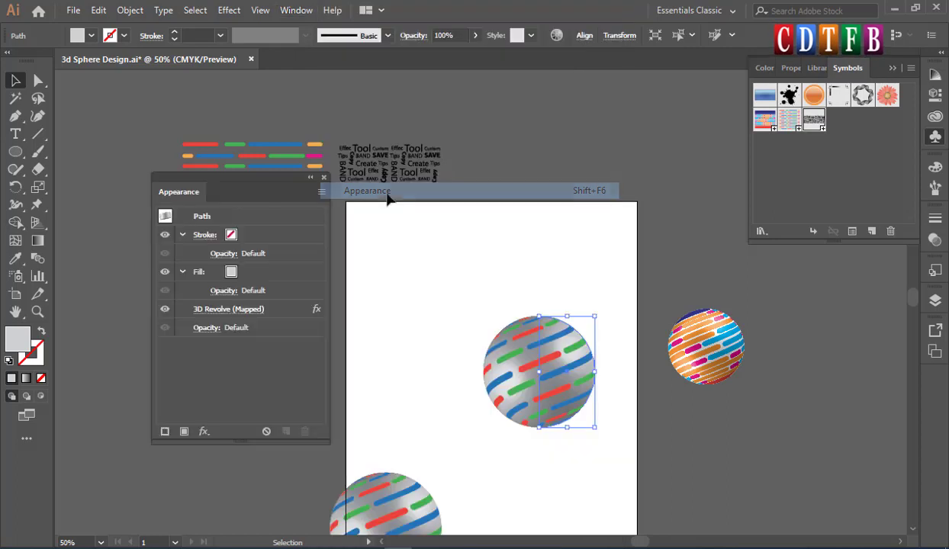
left_click_drag(240, 186, 191, 161)
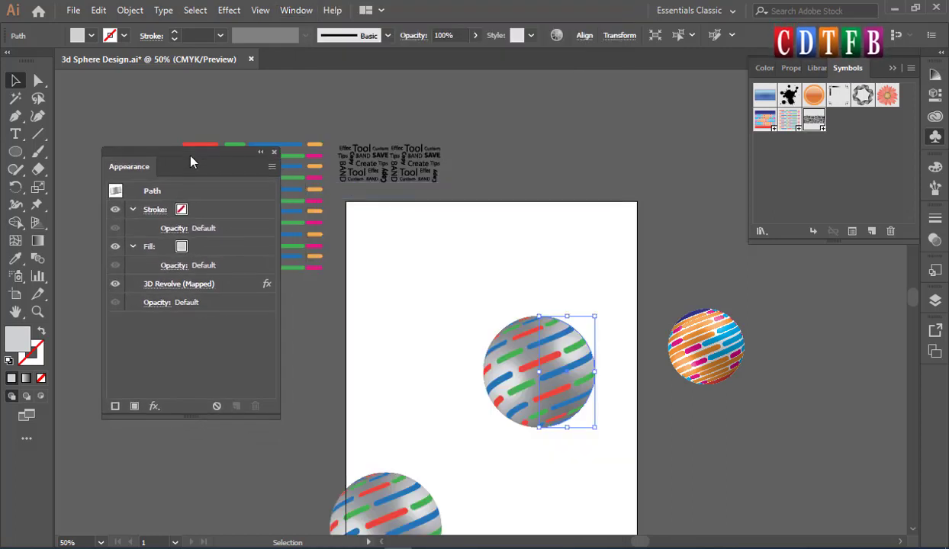
left_click(163, 285)
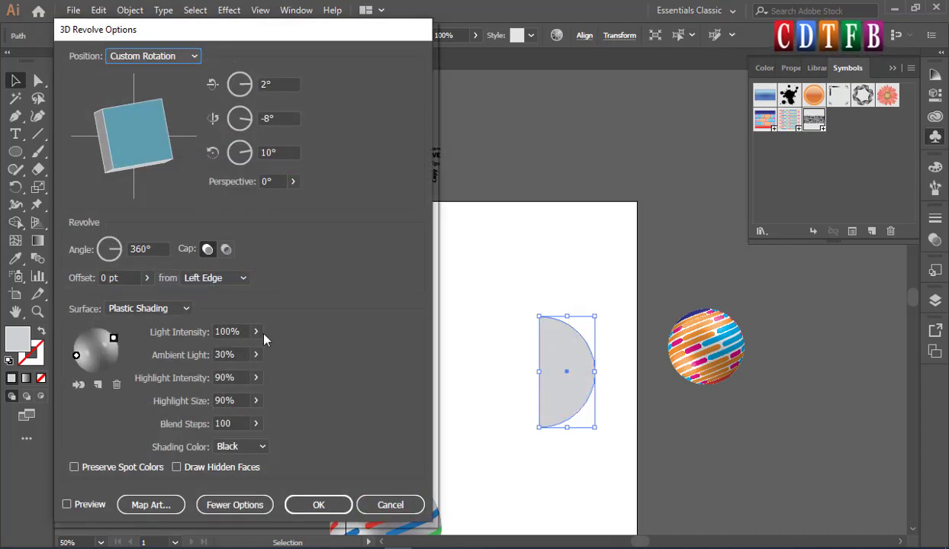
left_click(149, 505)
left_click(166, 55)
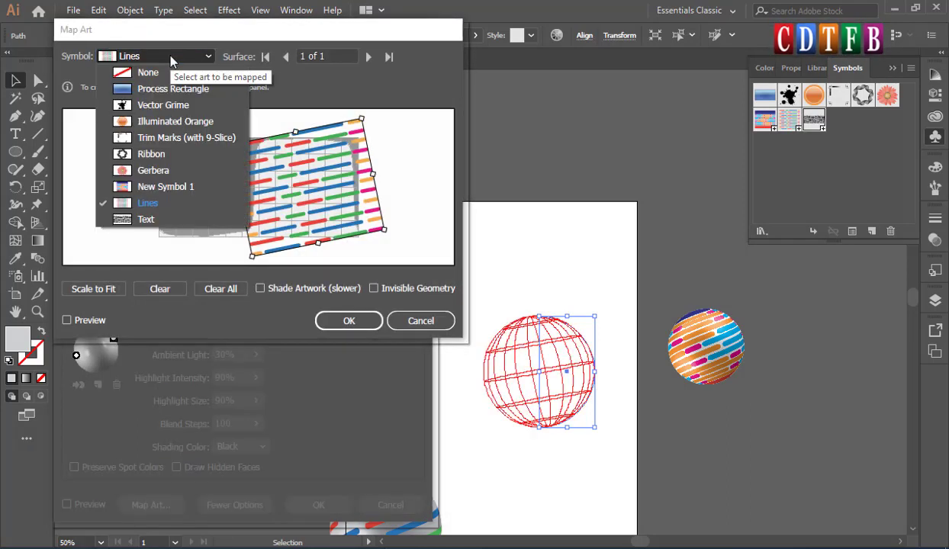
left_click(140, 221)
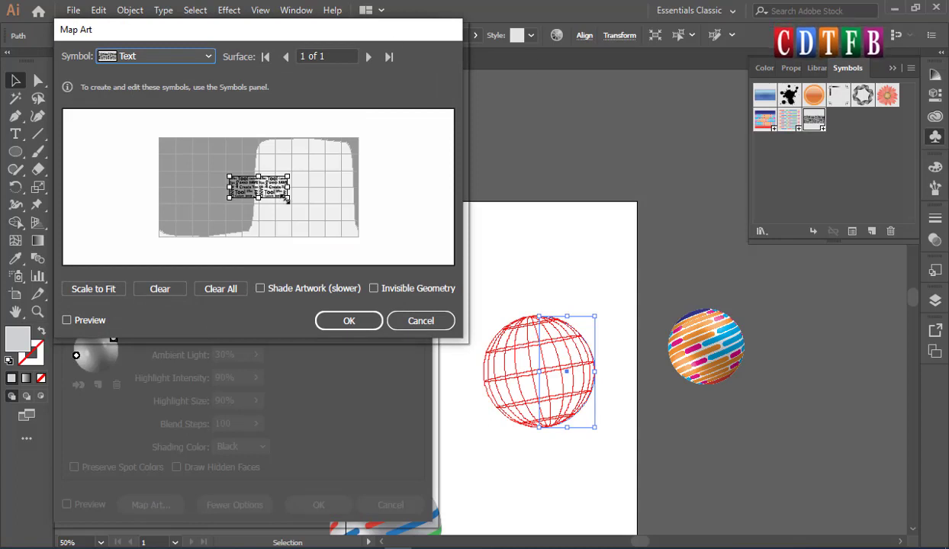
mouse_move(287, 200)
left_mouse_down()
mouse_move(328, 222)
mouse_move(370, 161)
mouse_move(391, 151)
left_mouse_up()
left_click_drag(357, 203, 319, 189)
left_click(66, 321)
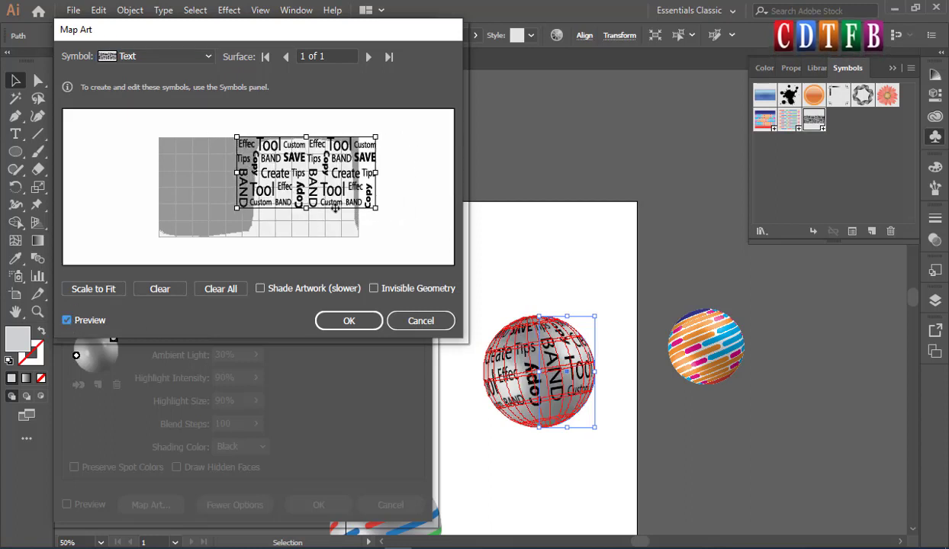
mouse_move(377, 210)
left_mouse_down()
mouse_move(435, 237)
mouse_move(331, 229)
left_mouse_up()
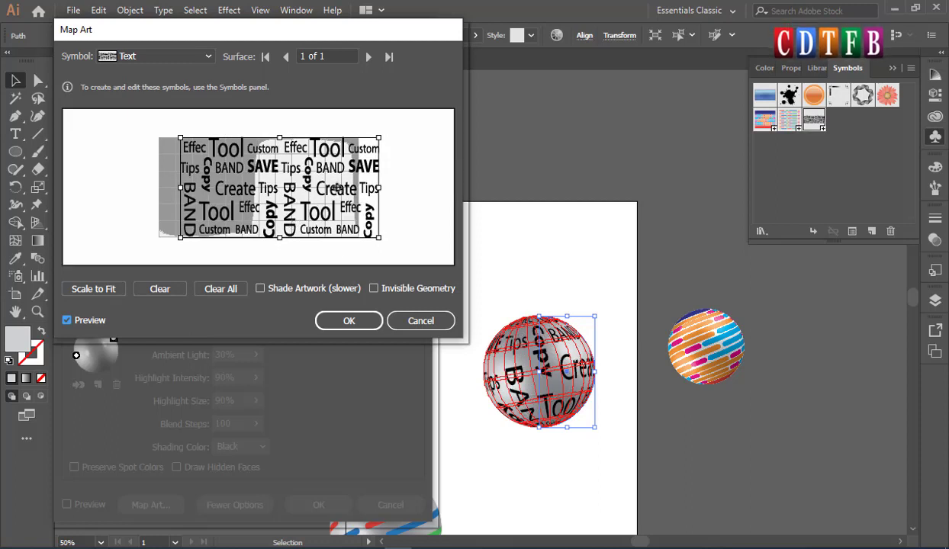
left_click(429, 320)
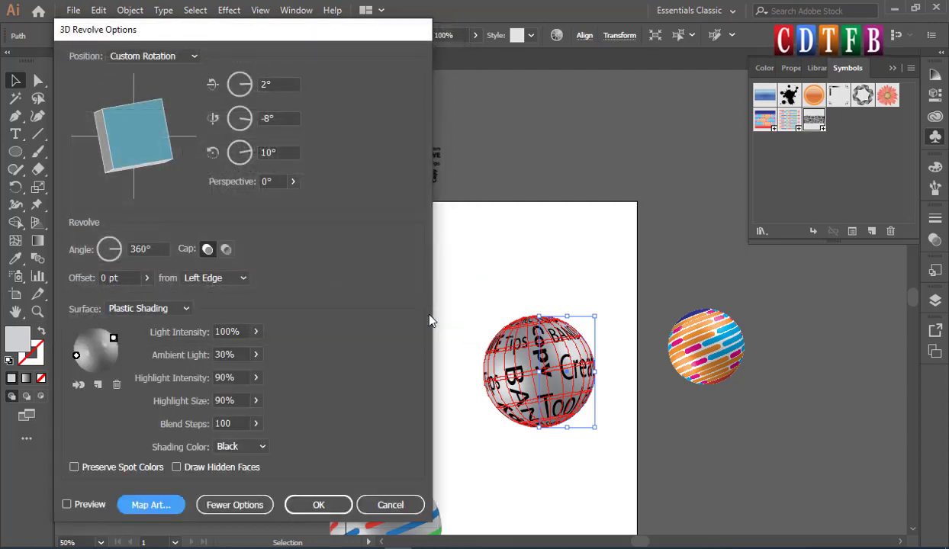
left_click(387, 505)
- Place the Text symbol on the artboard and duplicate it into a two-by-two block of tiles
left_click(654, 450)
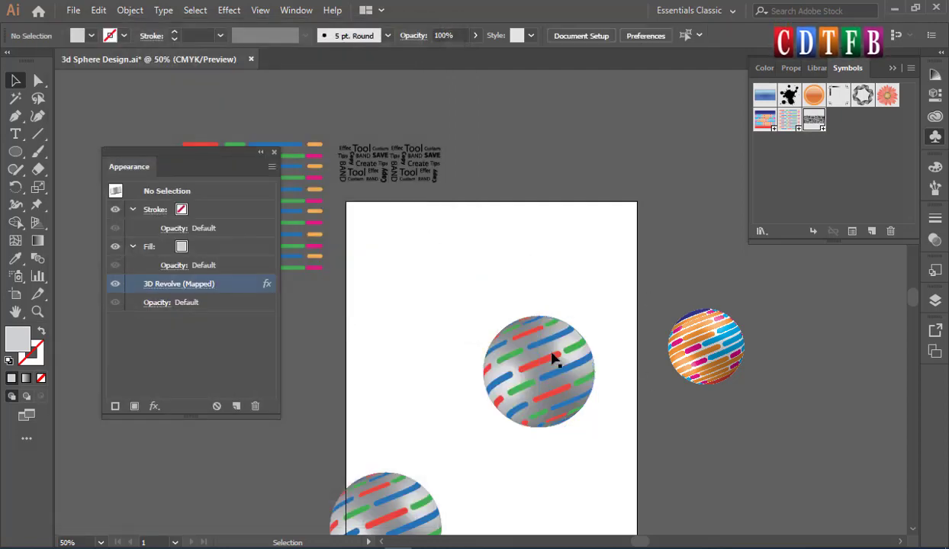
left_click_drag(404, 174, 432, 240)
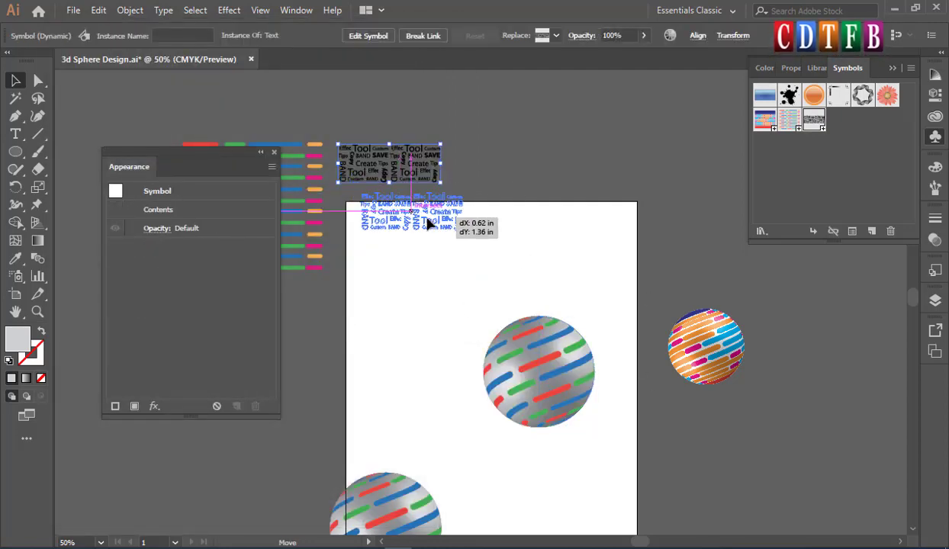
left_click_drag(348, 202, 578, 309)
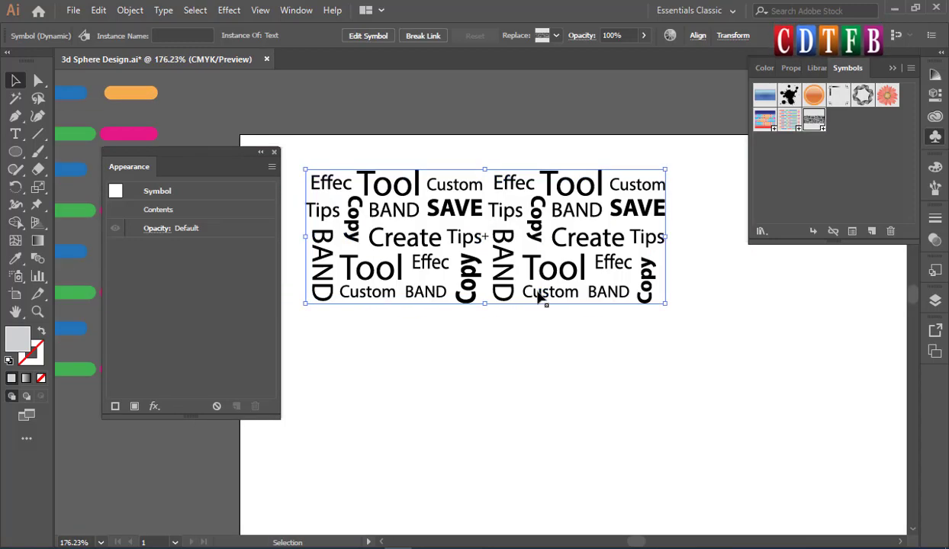
left_click(539, 336)
left_click_drag(537, 261, 536, 397)
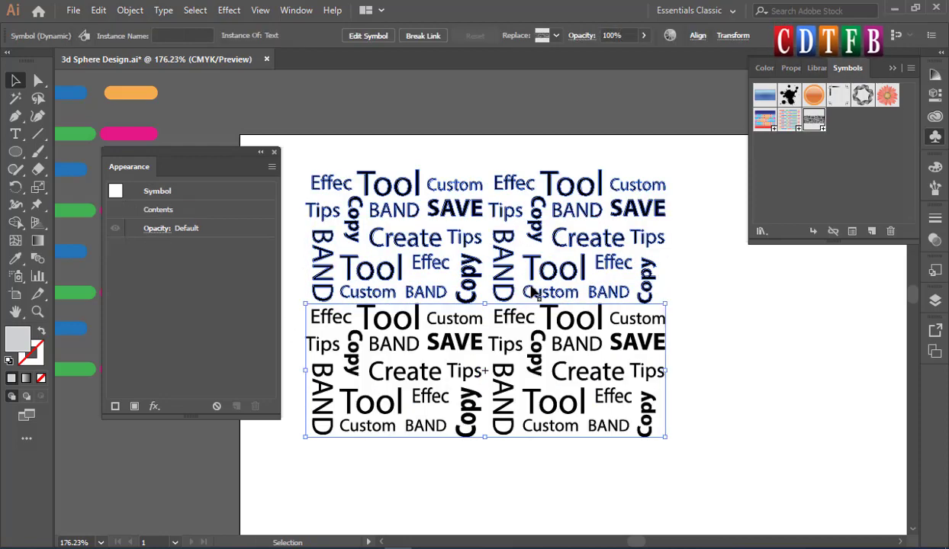
key("ctrl+minus")
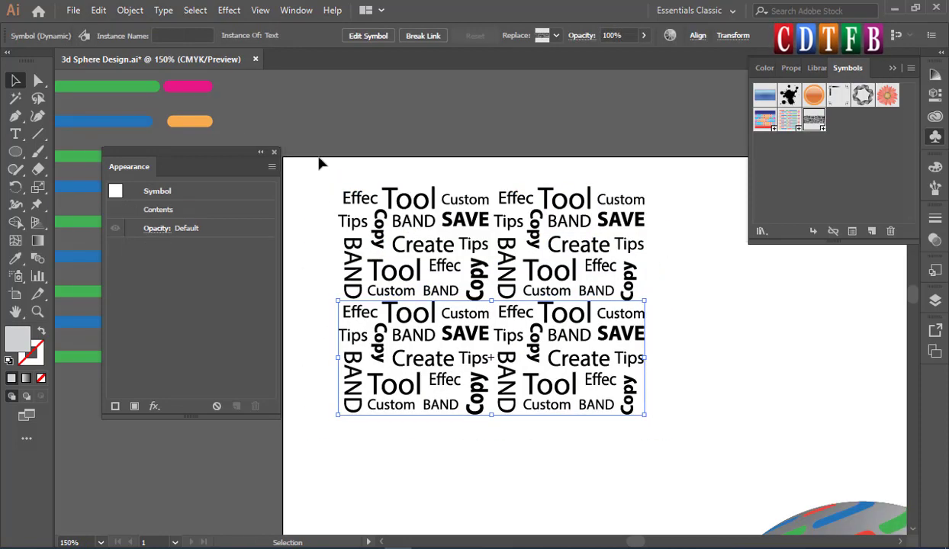
left_click_drag(689, 448, 316, 157)
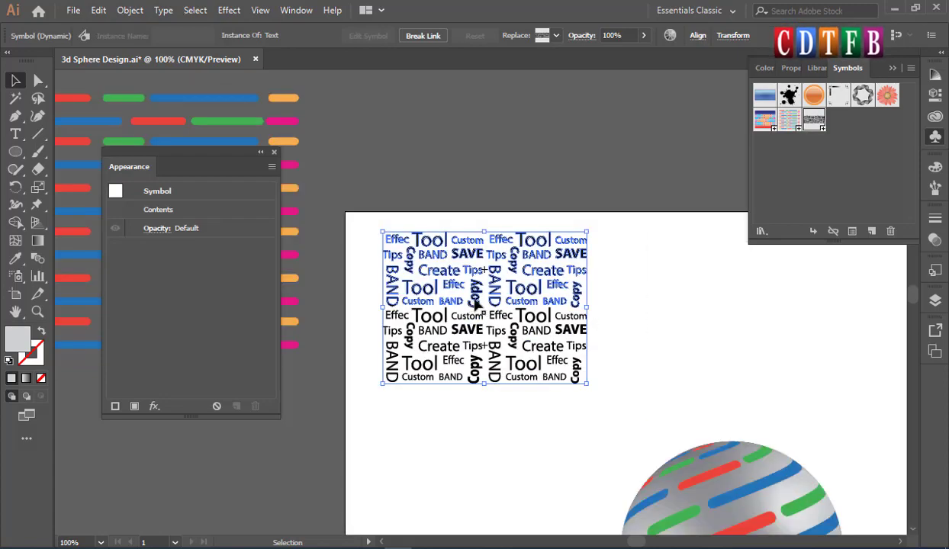
left_click_drag(475, 303, 684, 297)
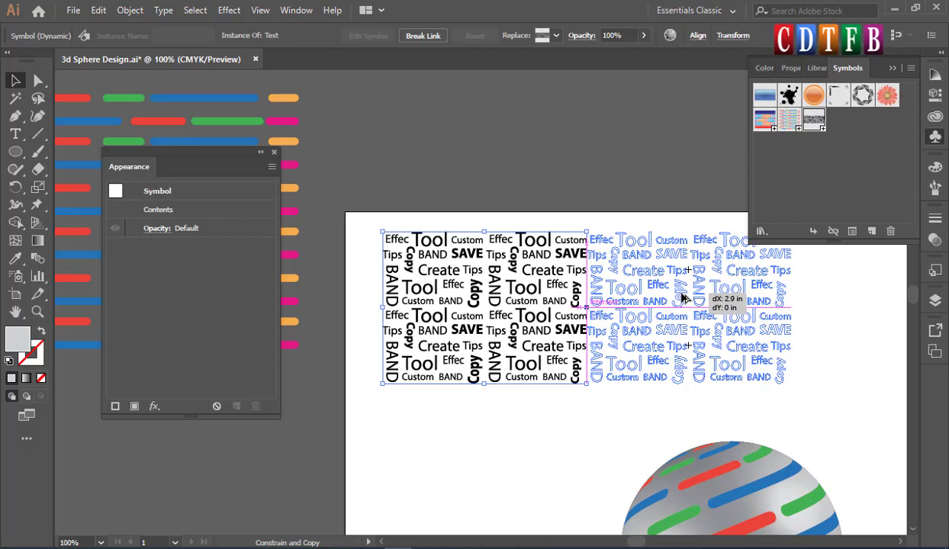
left_click_drag(685, 298, 681, 297)
- Group the four word tiles and duplicate the group directly below it
left_click_drag(358, 205, 802, 360)
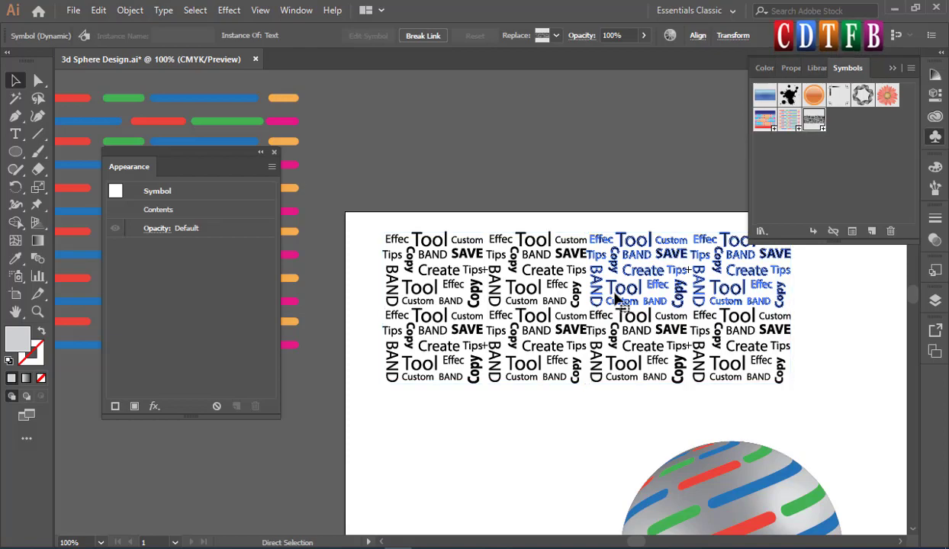
key("ctrl+shift+a")
key("v")
mouse_move(598, 293)
left_mouse_down()
mouse_move(588, 208)
mouse_move(589, 362)
left_mouse_up()
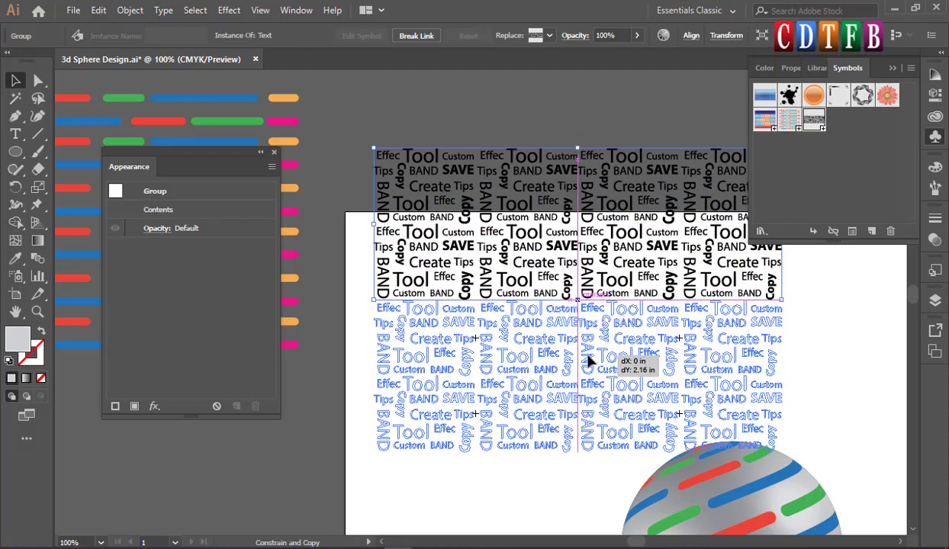
left_click_drag(589, 362, 588, 362)
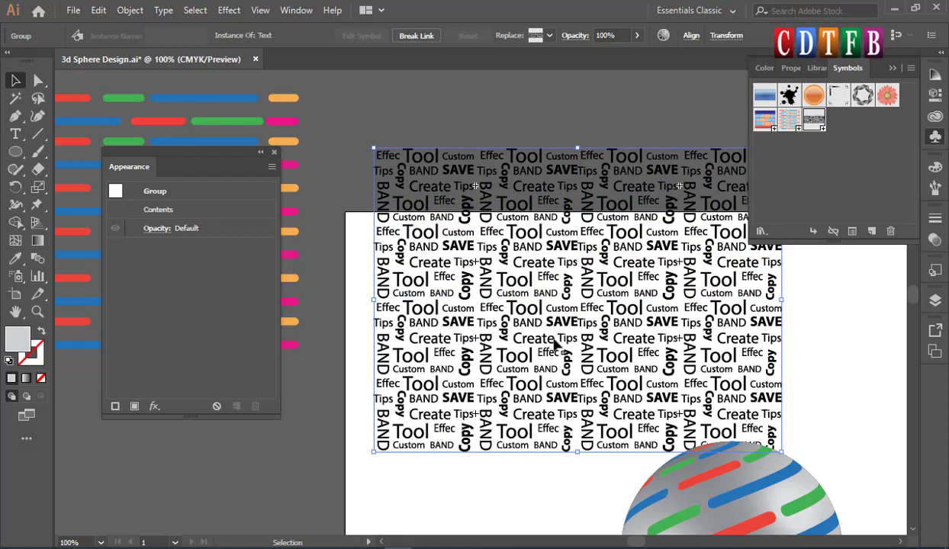
key("ctrl+shift+b")
left_click(555, 180, "shift")
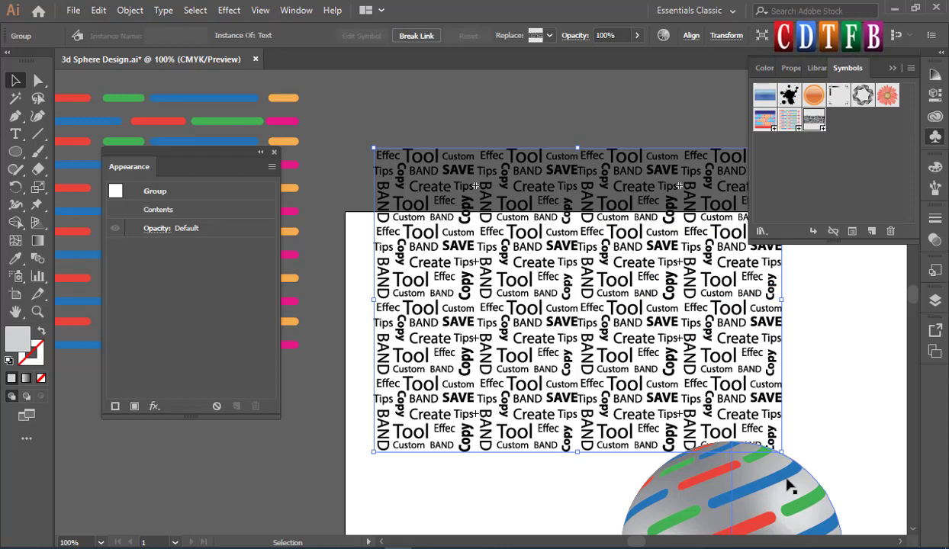
- Save the word grid as a new Graphic symbol named text-1
left_click_drag(691, 249, 820, 179)
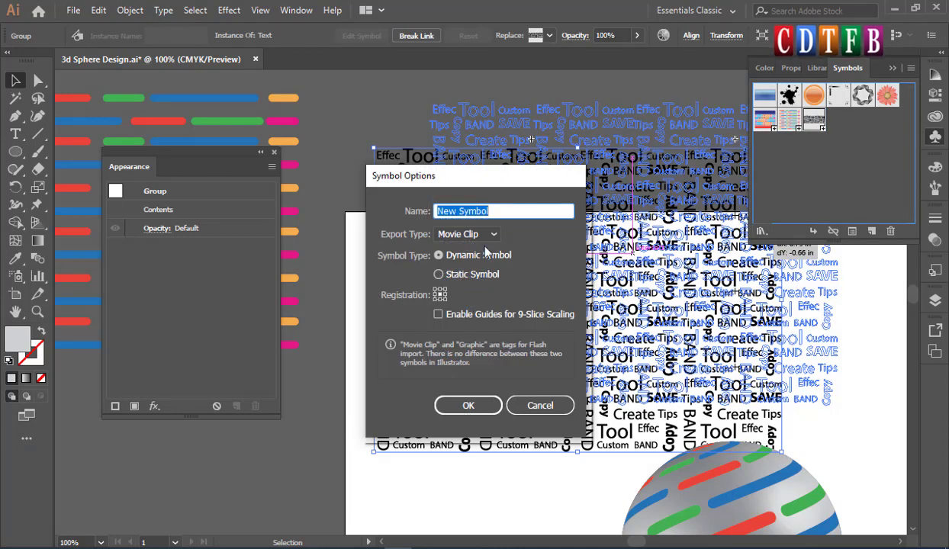
type("text")
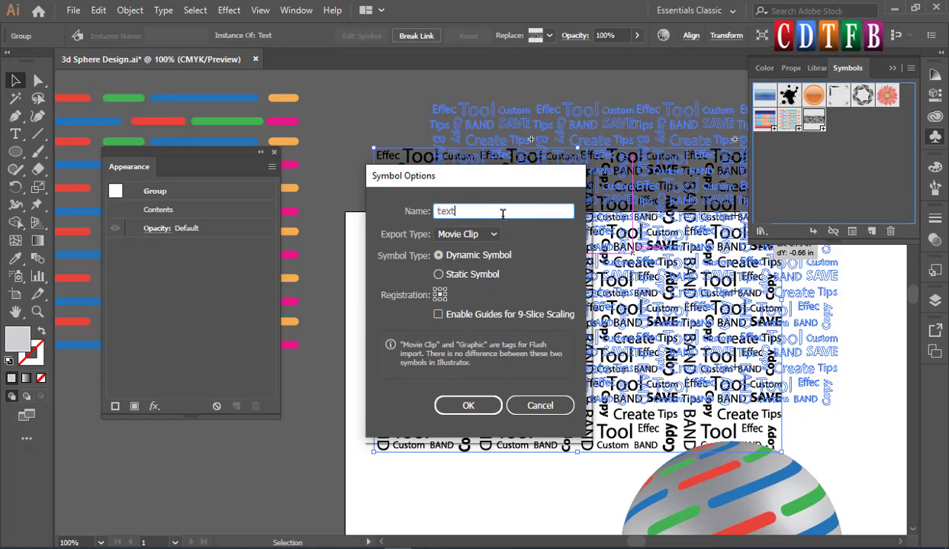
type("-1")
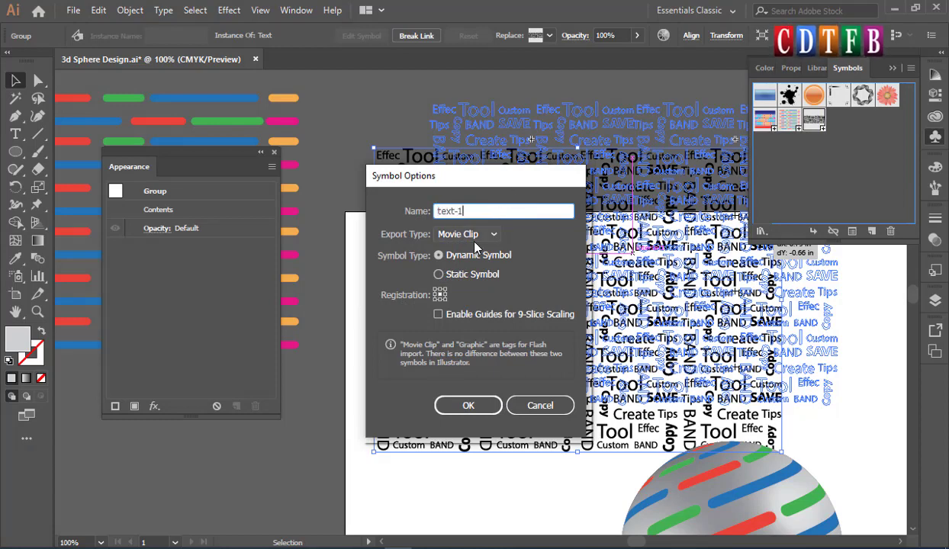
left_click(460, 235)
left_click(462, 269)
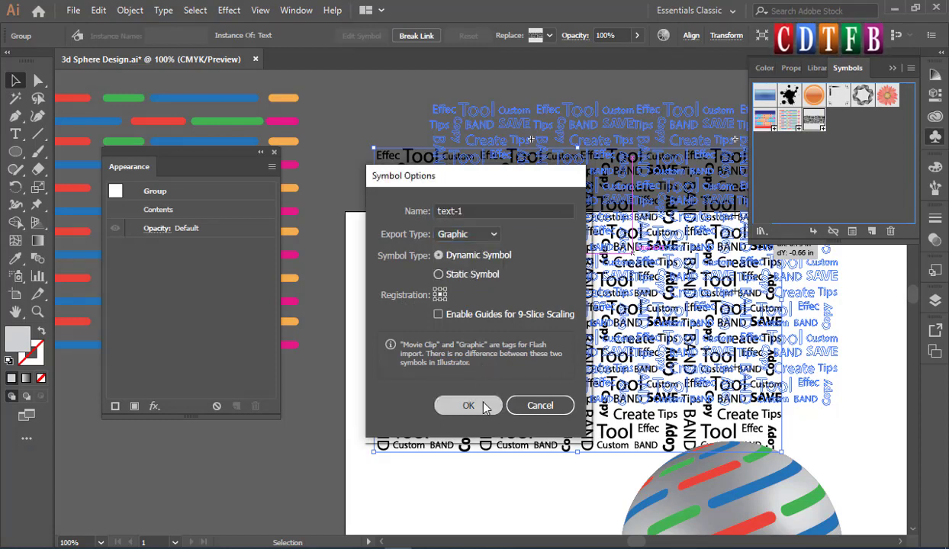
left_click(483, 405)
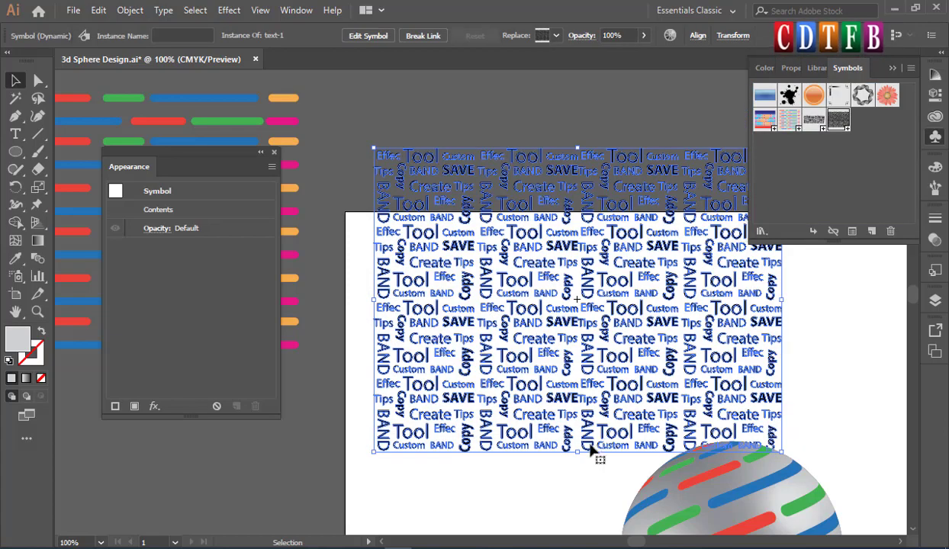
- Move the text-1 grid above the artboard and select the middle striped sphere
left_click_drag(597, 435, 455, 137)
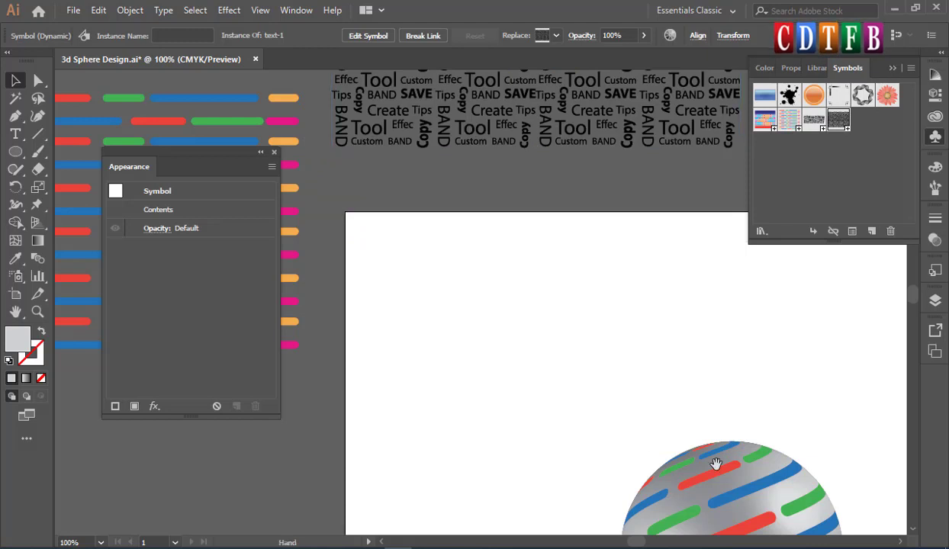
left_click_drag(716, 461, 596, 412)
mouse_move(557, 377)
left_mouse_down()
mouse_move(602, 367)
mouse_move(612, 375)
left_mouse_up()
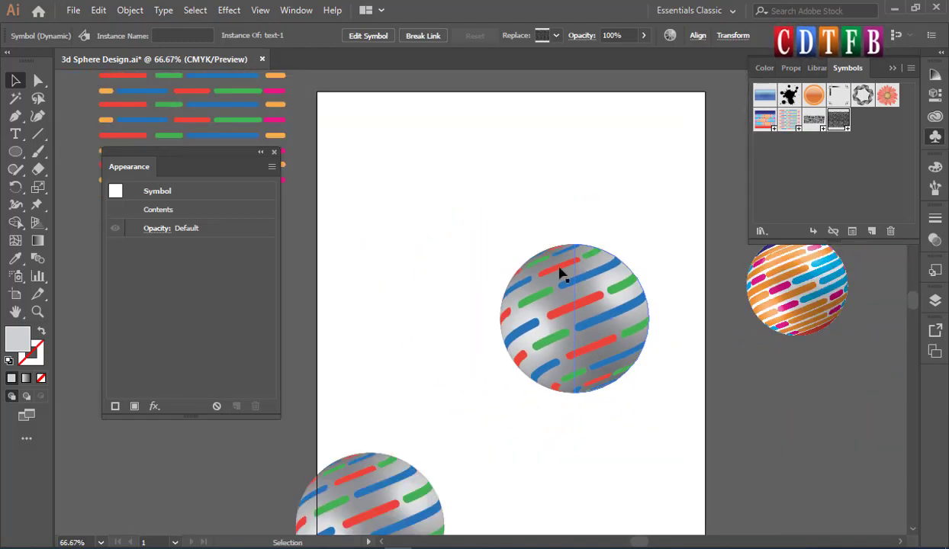
left_click_drag(559, 274, 626, 324)
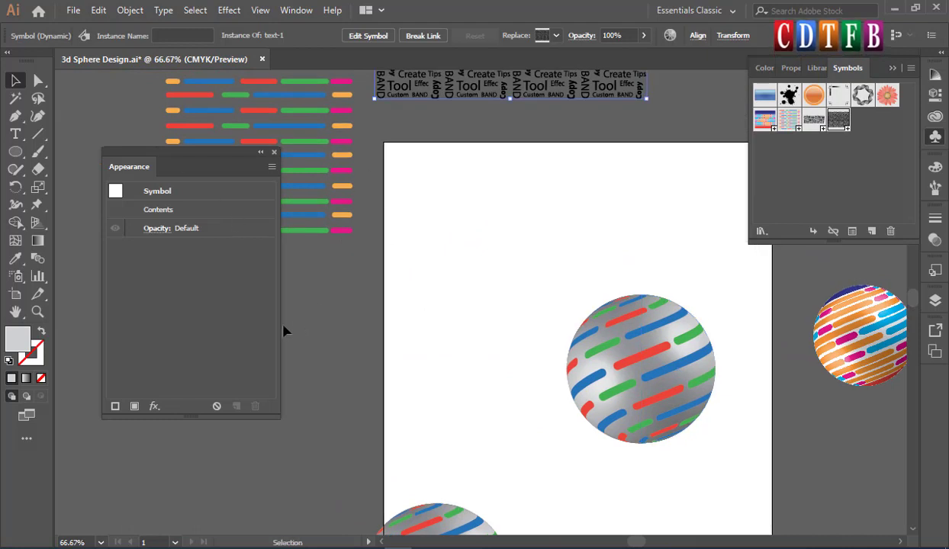
left_click(629, 348)
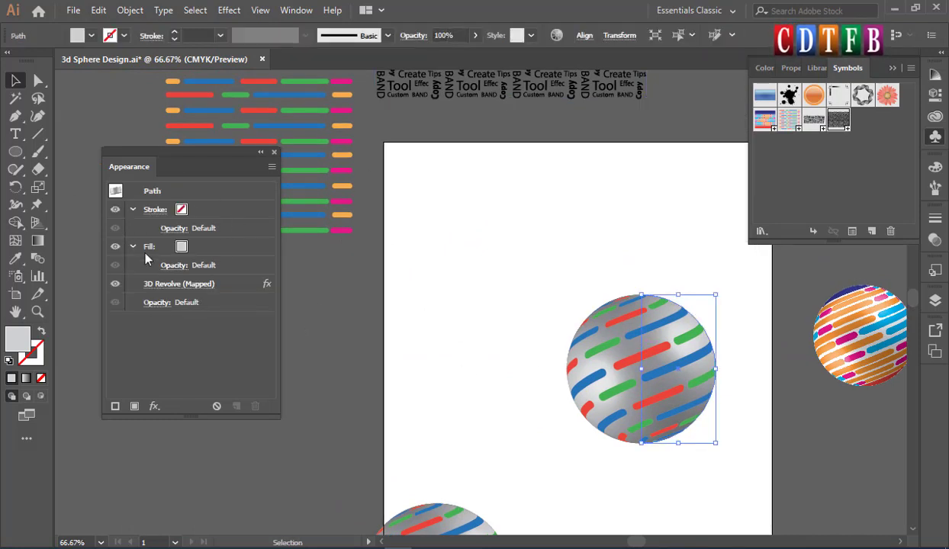
- Map the text-1 symbol onto the middle sphere's surface with preview turned on
left_click(174, 285)
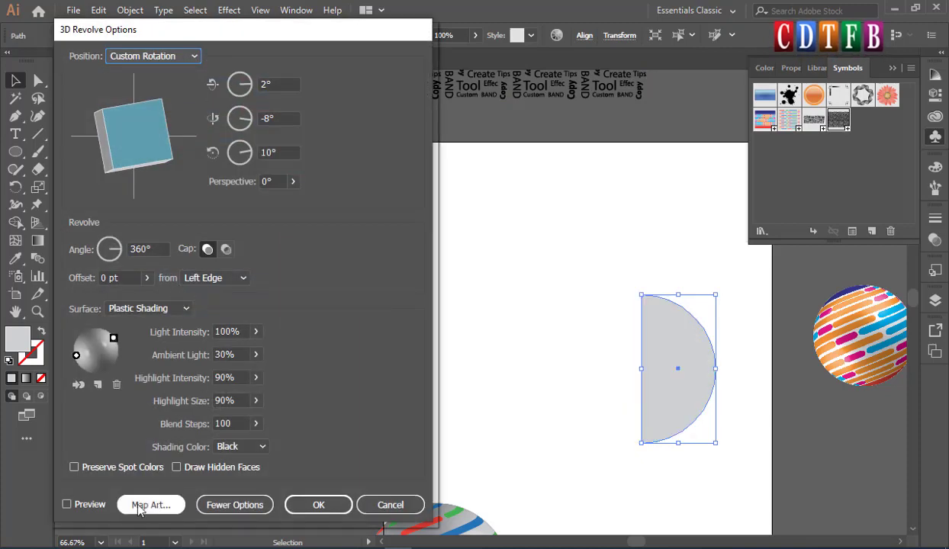
left_click(146, 503)
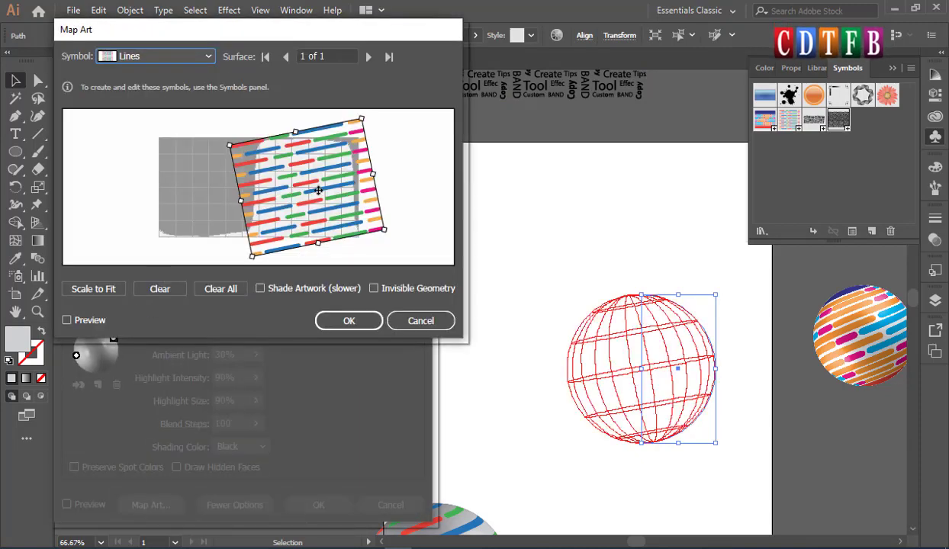
left_click(206, 57)
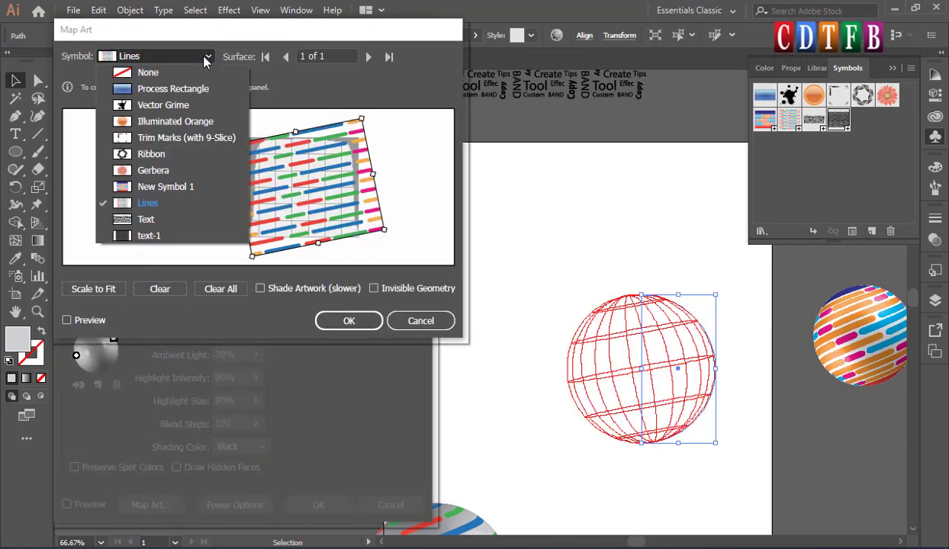
left_click(145, 236)
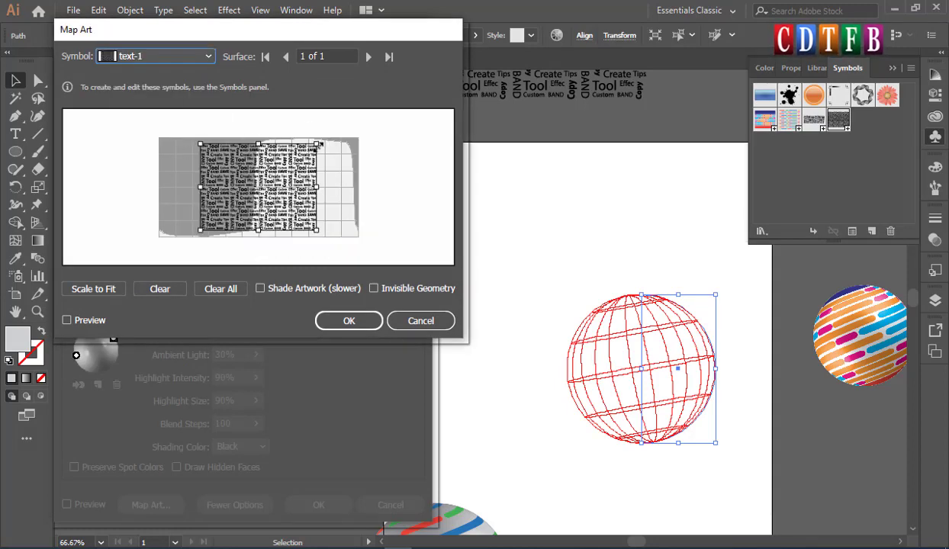
left_click_drag(316, 143, 363, 131)
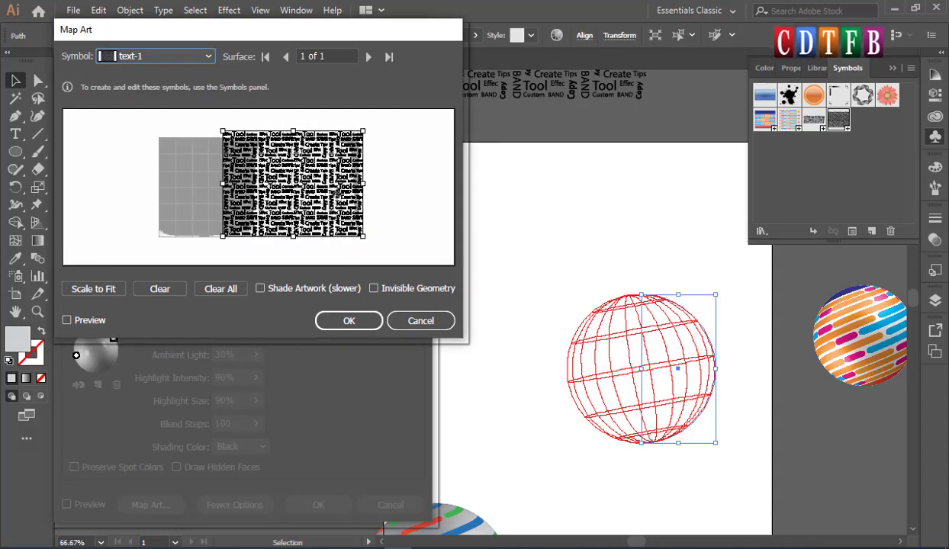
left_click(67, 321)
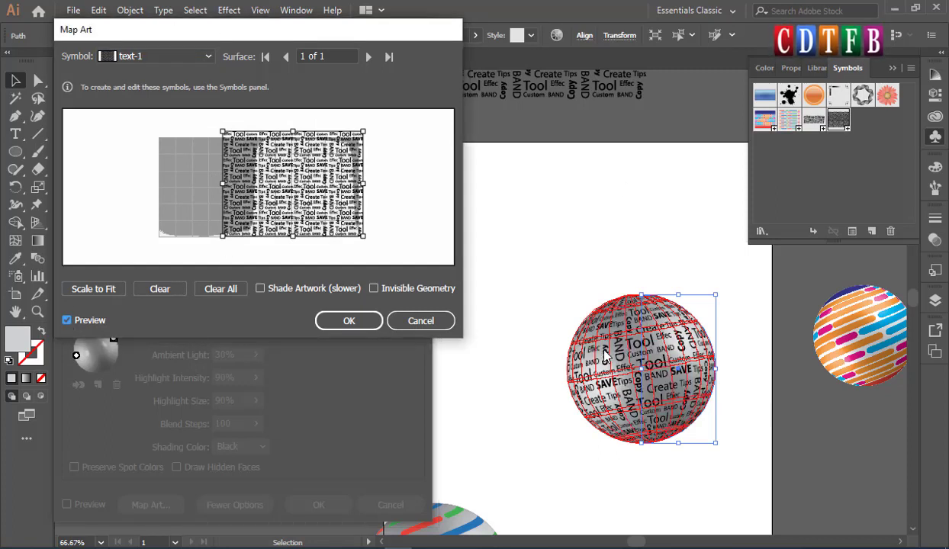
left_click(374, 289)
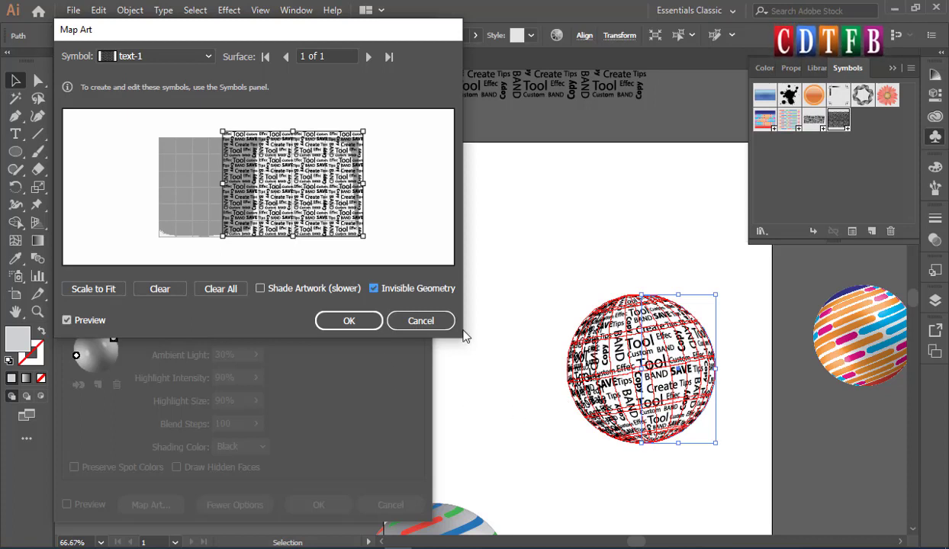
left_click(374, 288)
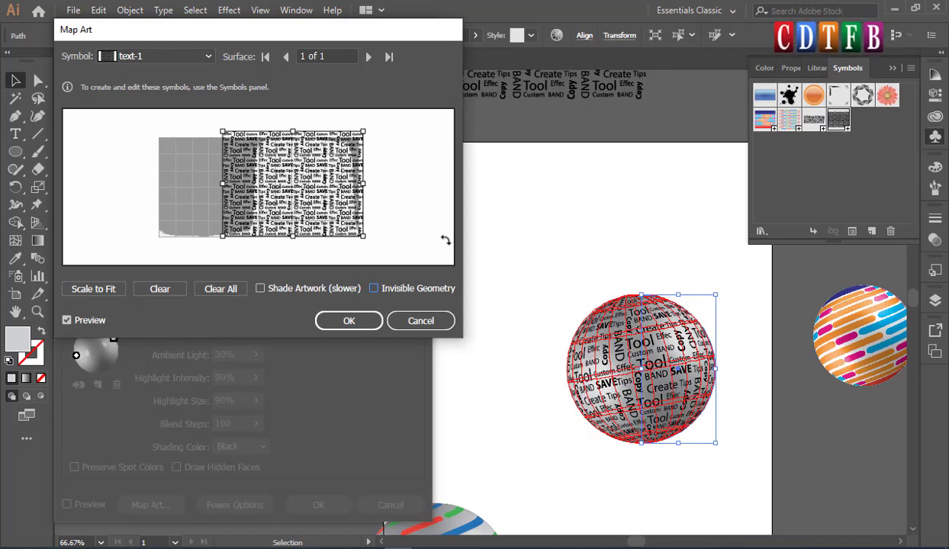
- Enlarge the word pattern, rotate it slightly counter-clockwise, and accept the mapped art
left_click_drag(363, 239, 389, 252)
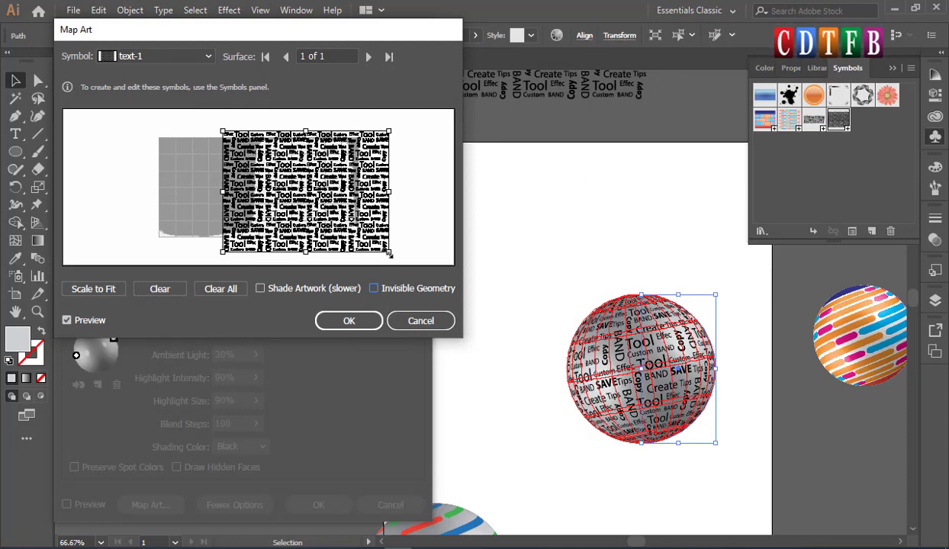
left_click_drag(367, 160, 366, 153)
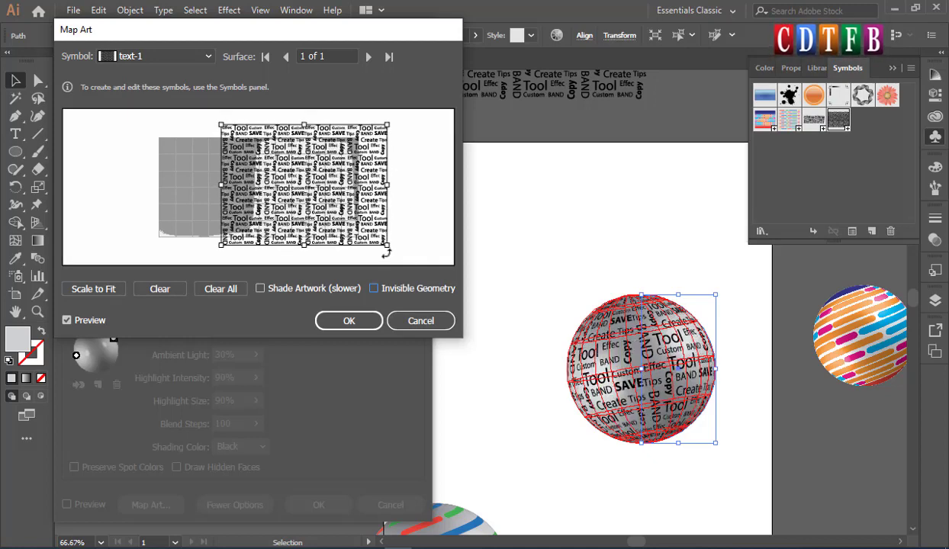
left_click_drag(389, 252, 394, 234)
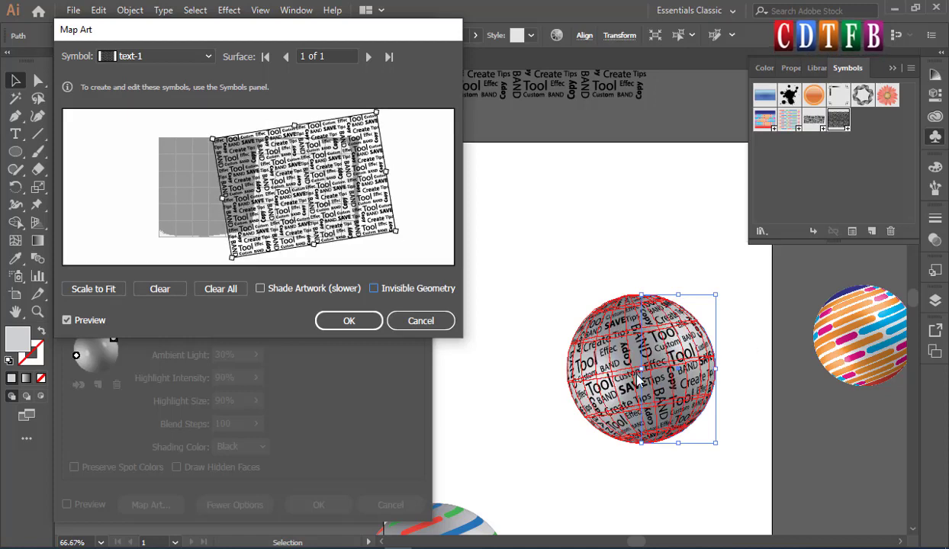
left_click_drag(397, 237, 398, 230)
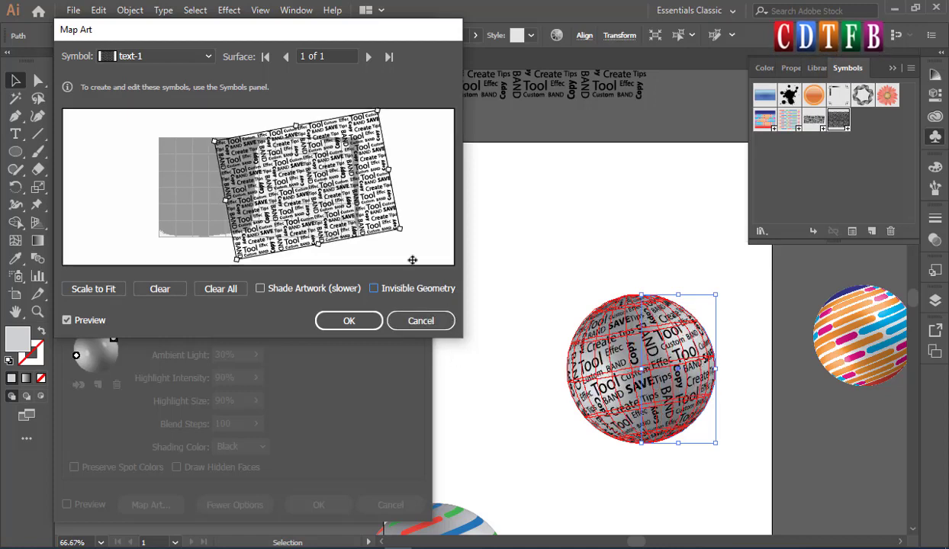
left_click(360, 321)
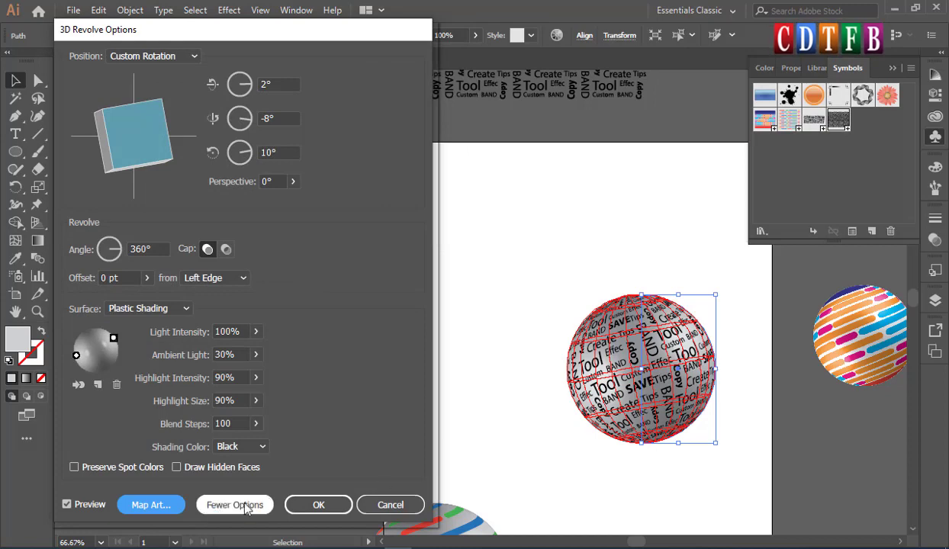
- Apply the 3D revolve and zoom in on the word-mapped sphere at 100%
left_click(320, 505)
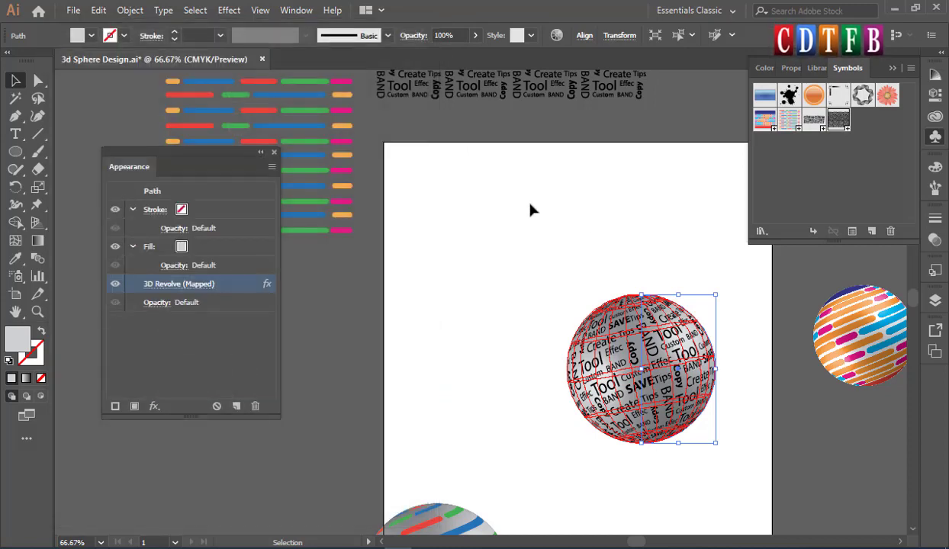
left_click(504, 252)
key("ctrl+space")
mouse_move(541, 275)
left_mouse_down()
mouse_move(691, 437)
mouse_move(746, 468)
left_mouse_up()
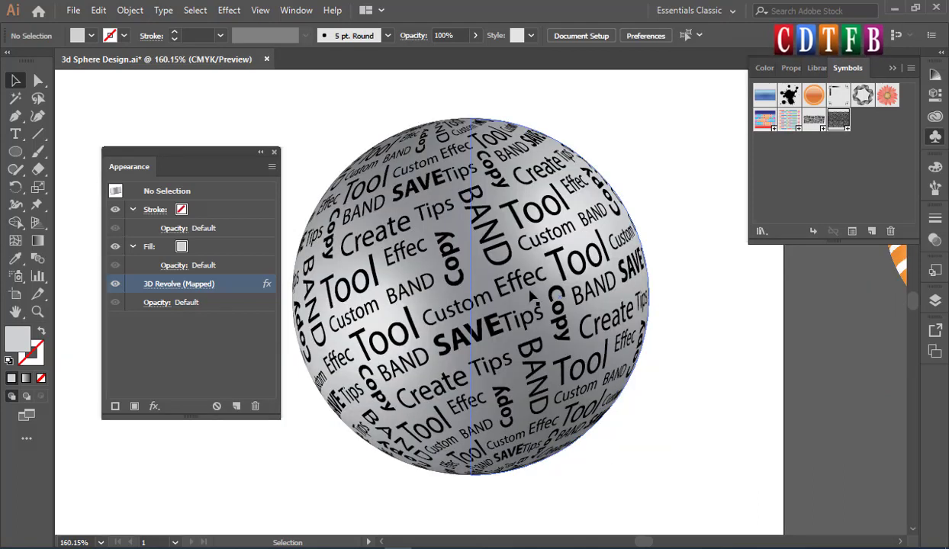
key("ctrl+1")
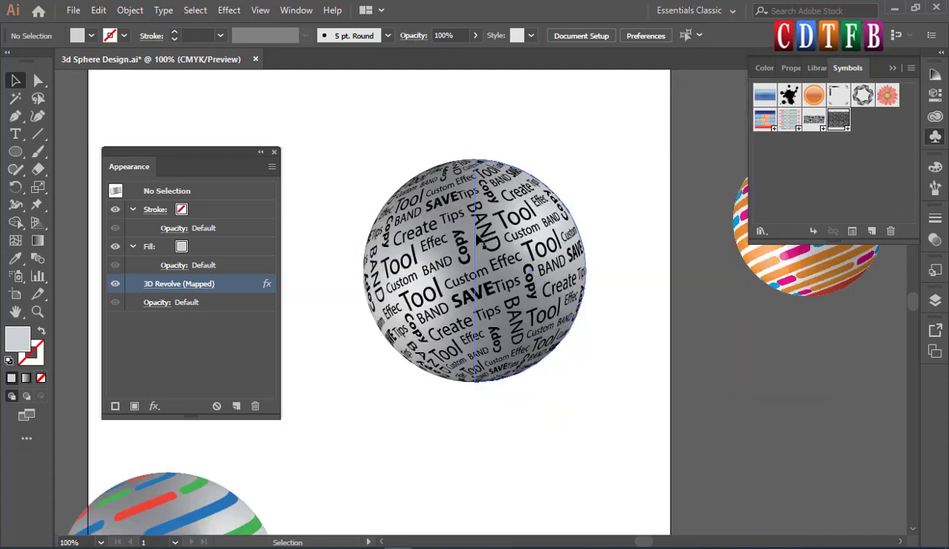
- Change the word sphere's fill colour to magenta from the Fill swatch list
left_click_drag(477, 124, 581, 236)
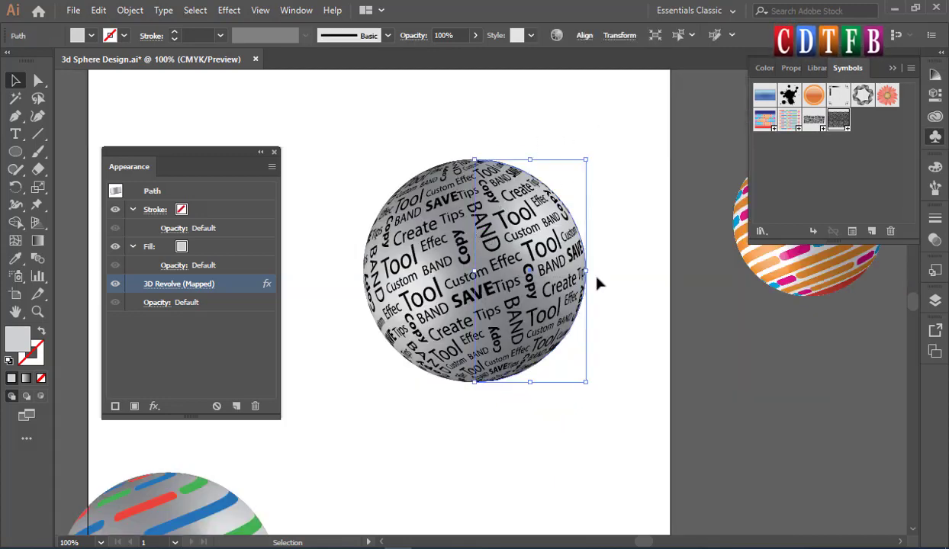
left_click(91, 36)
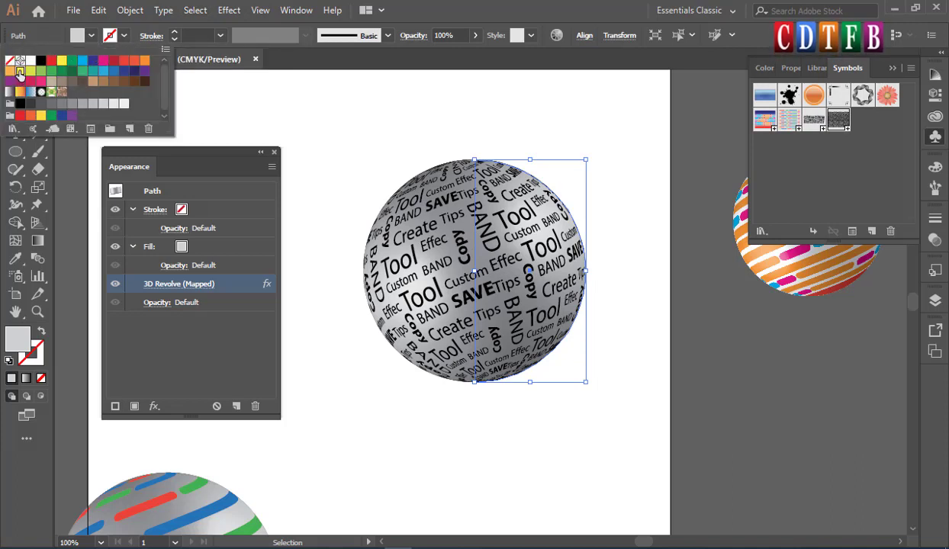
left_click(20, 71)
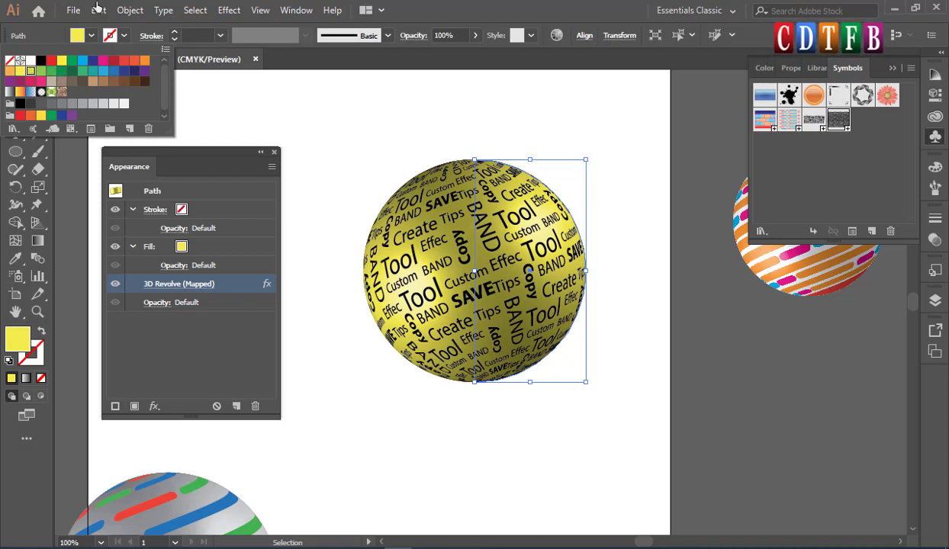
left_click(145, 61)
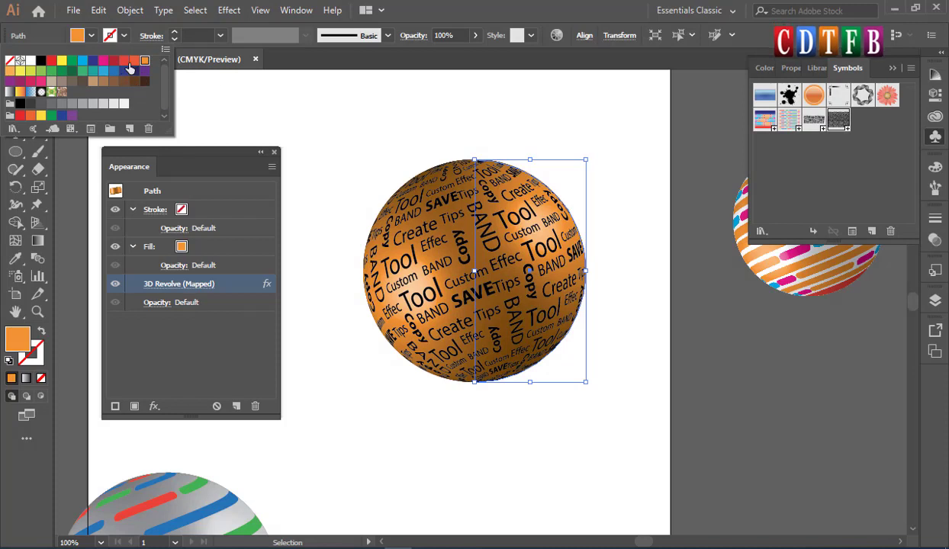
left_click(100, 61)
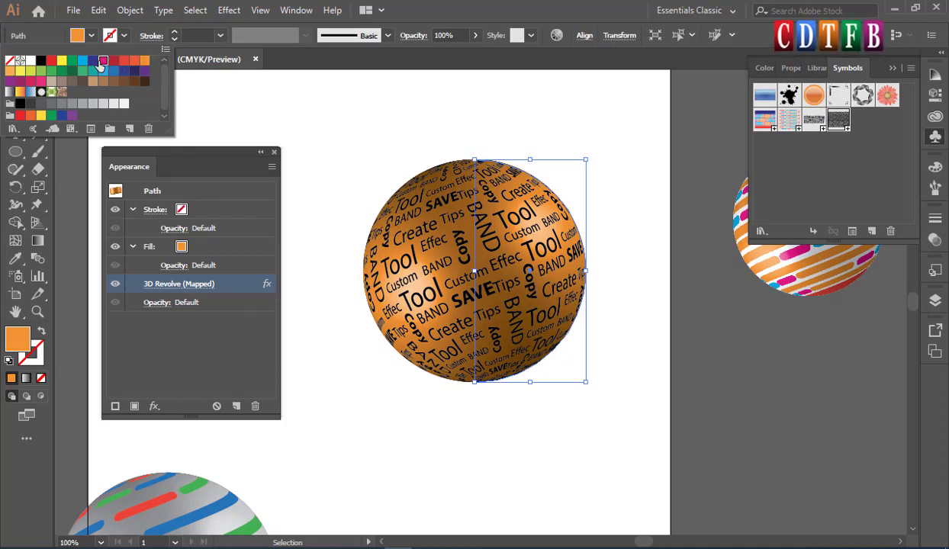
left_click(100, 64)
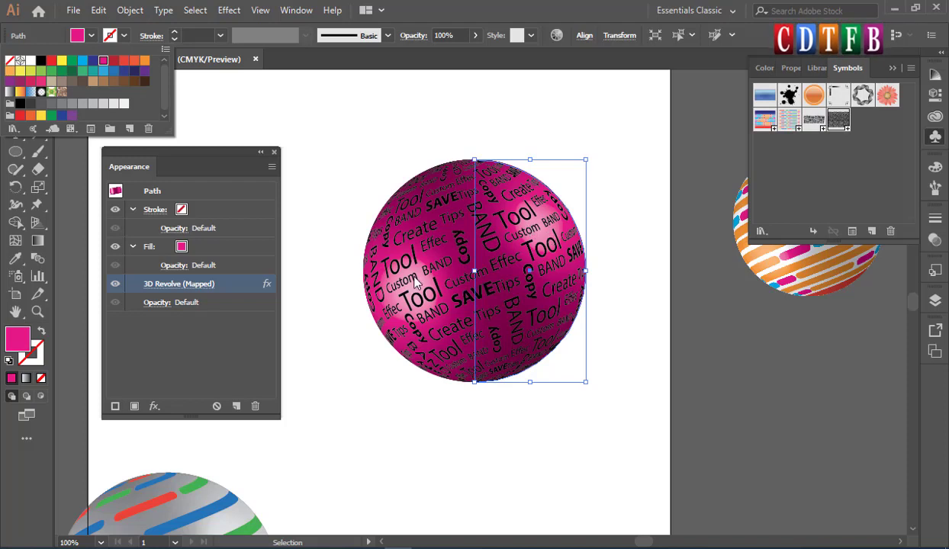
left_click(167, 285)
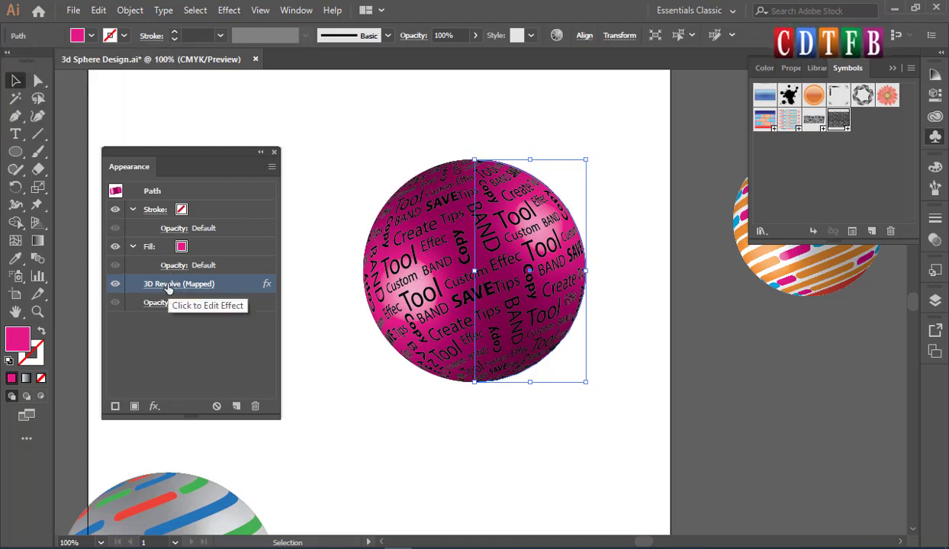
- Reopen the pink sphere's 3D Revolve options and move its light toward the upper left
left_click(168, 285)
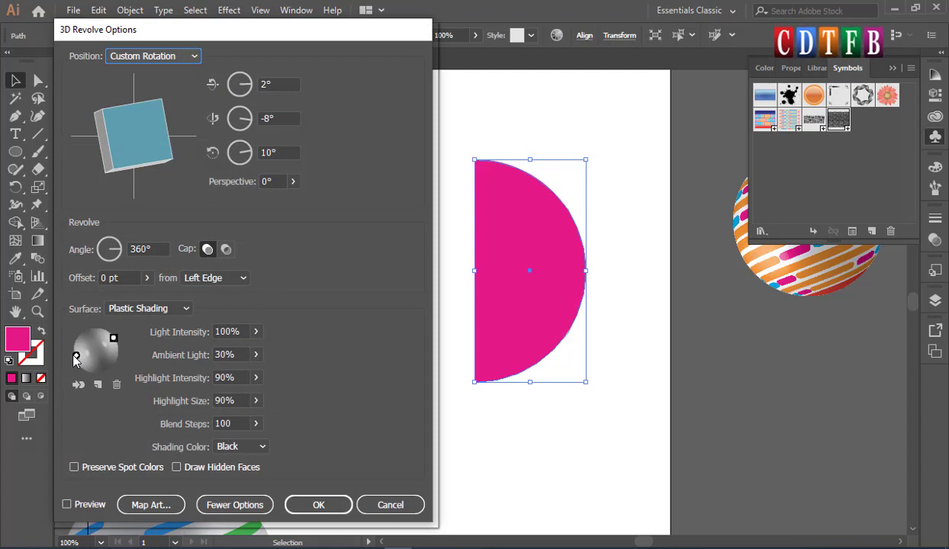
left_click_drag(76, 355, 80, 338)
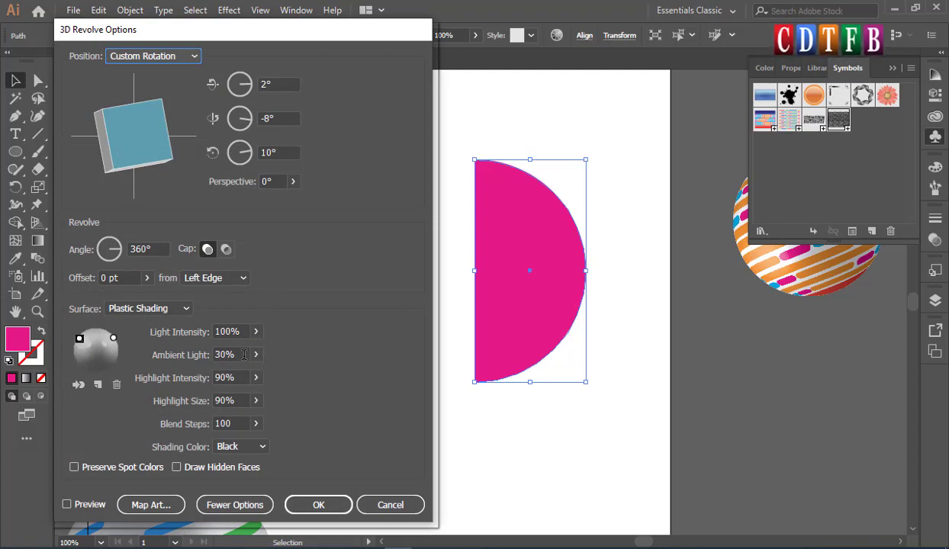
scroll(245, 354, "up", 1)
scroll(244, 355, "up", 3)
scroll(244, 355, "down", 3)
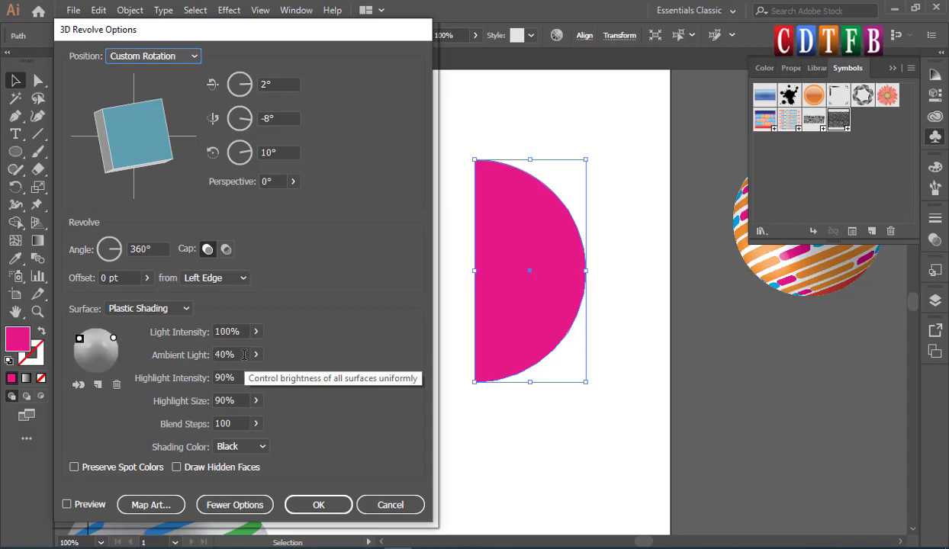
scroll(244, 355, "down", 1)
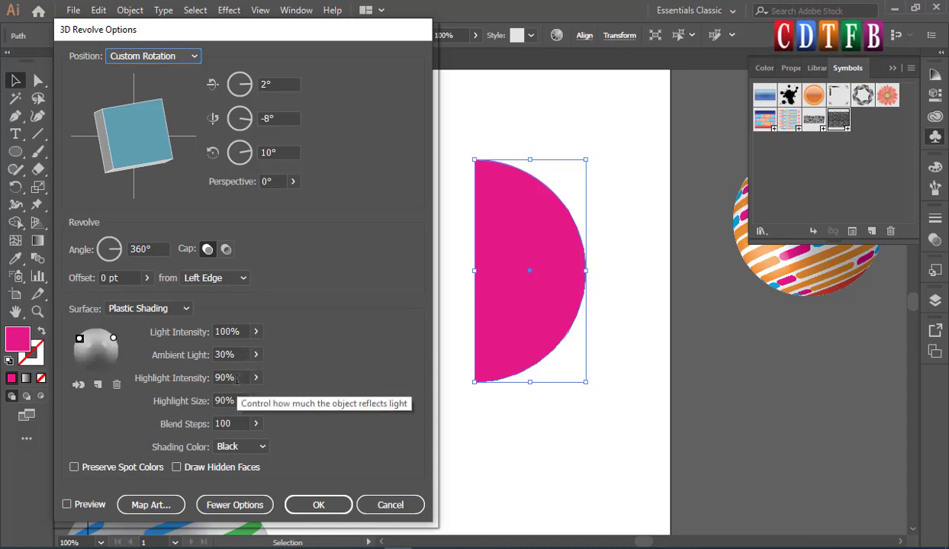
scroll(237, 379, "up", 1)
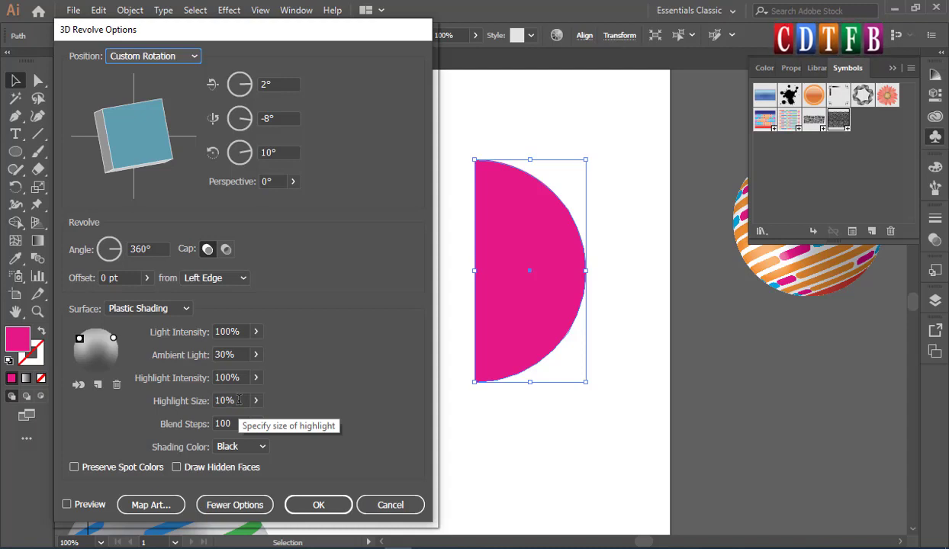
scroll(239, 400, "up", 5)
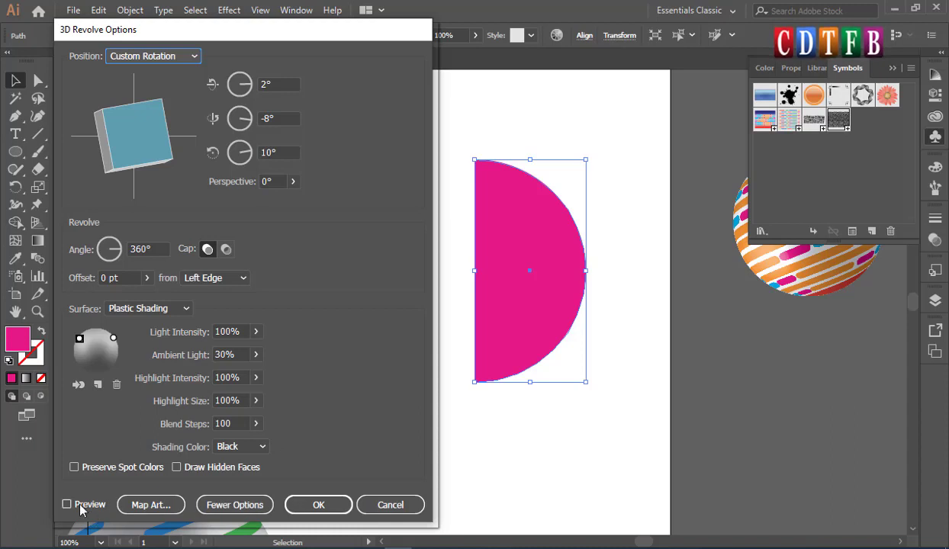
- Reposition both lights on the shading ball and reapply the 3D revolve
left_click_drag(113, 338, 113, 353)
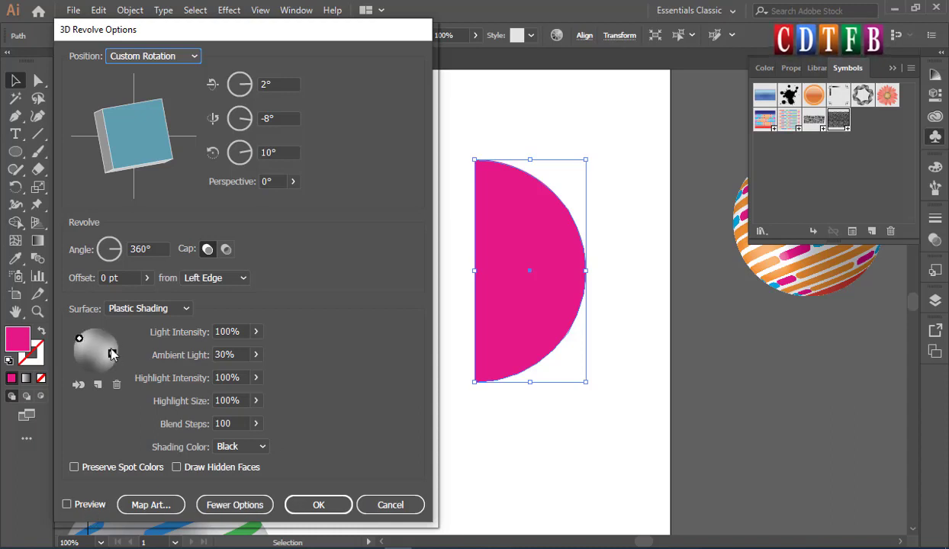
left_click(80, 341)
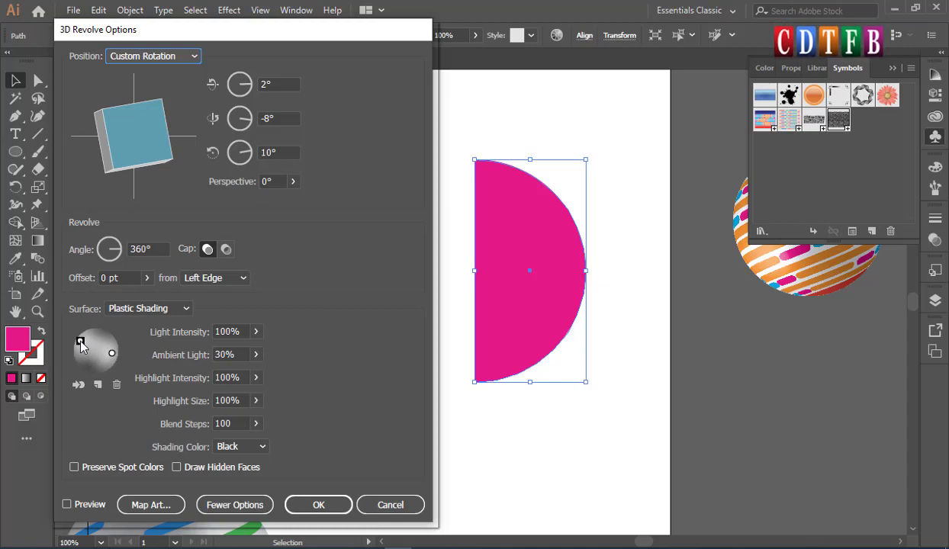
left_click_drag(112, 352, 111, 348)
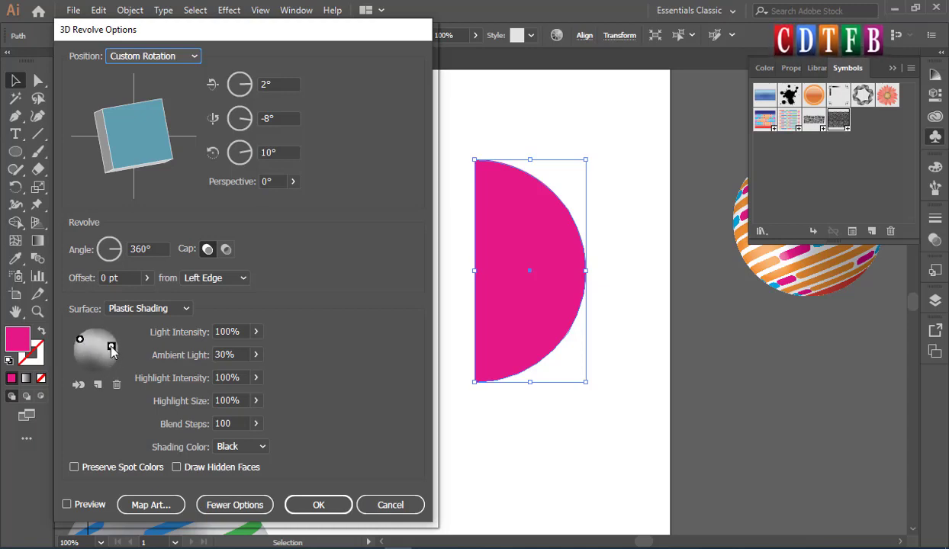
mouse_move(80, 340)
left_mouse_down()
mouse_move(79, 351)
mouse_move(111, 338)
left_mouse_up()
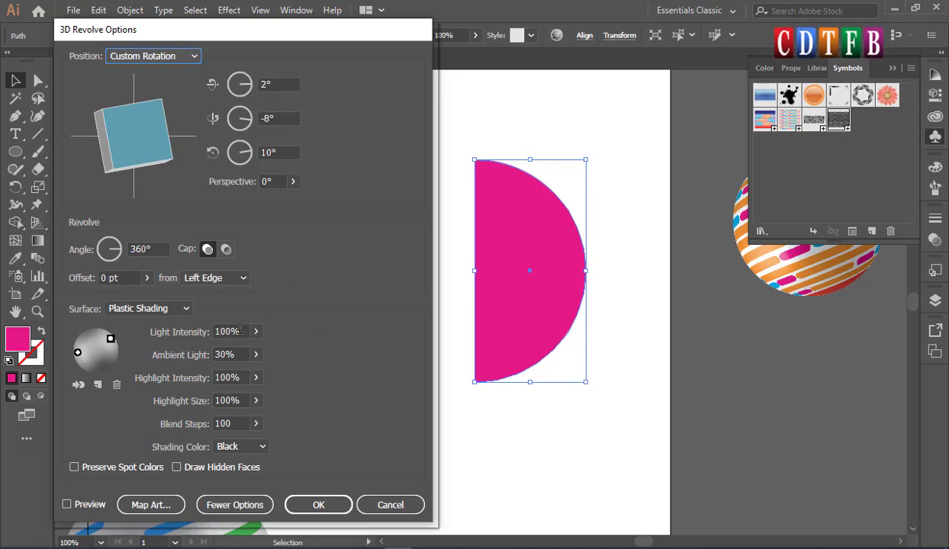
left_click(319, 505)
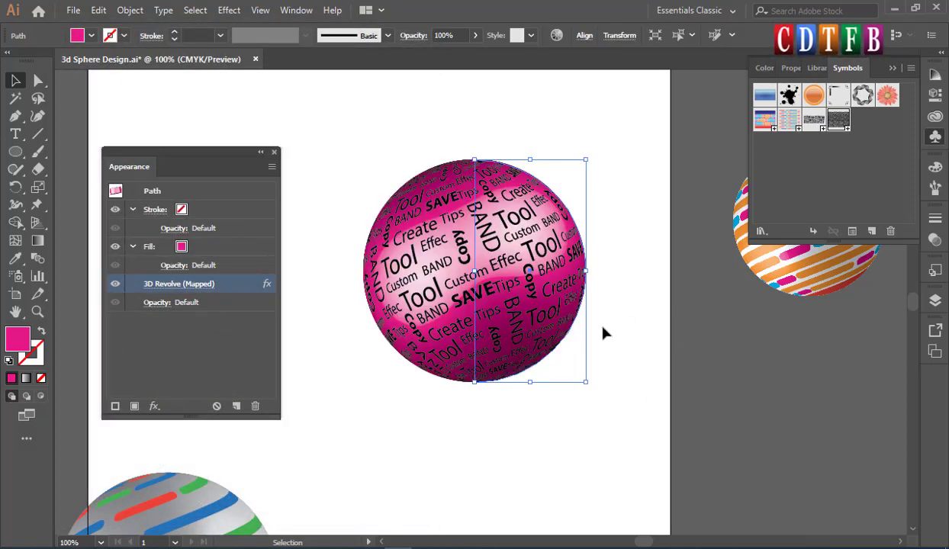
- Place the pink and grey spheres side by side with the orange sphere above them
left_click(602, 333)
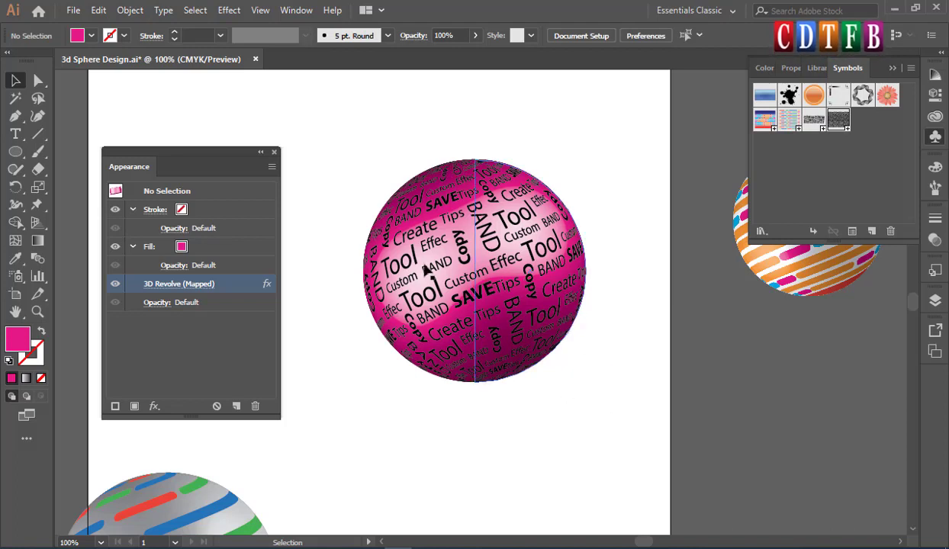
scroll(465, 338, "down", 3)
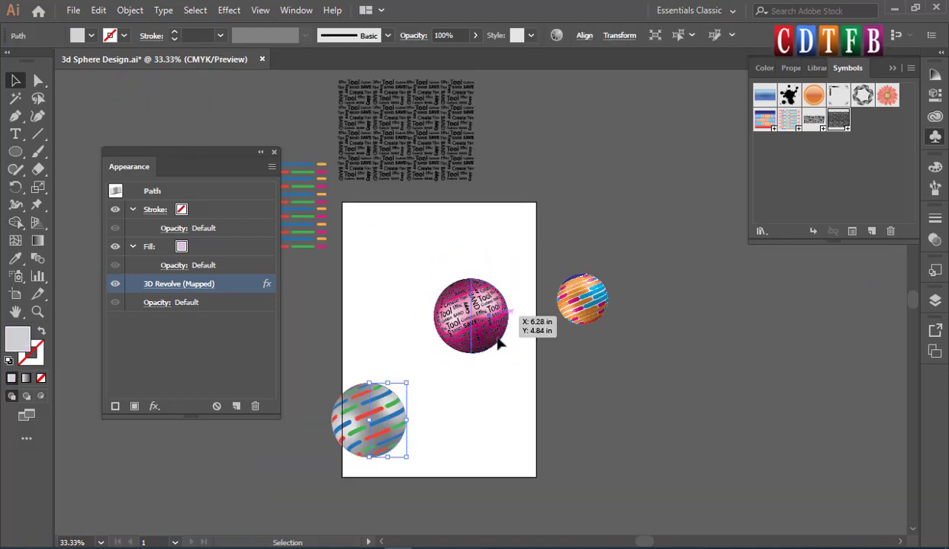
left_click_drag(483, 302, 498, 339)
left_click_drag(355, 419, 384, 352)
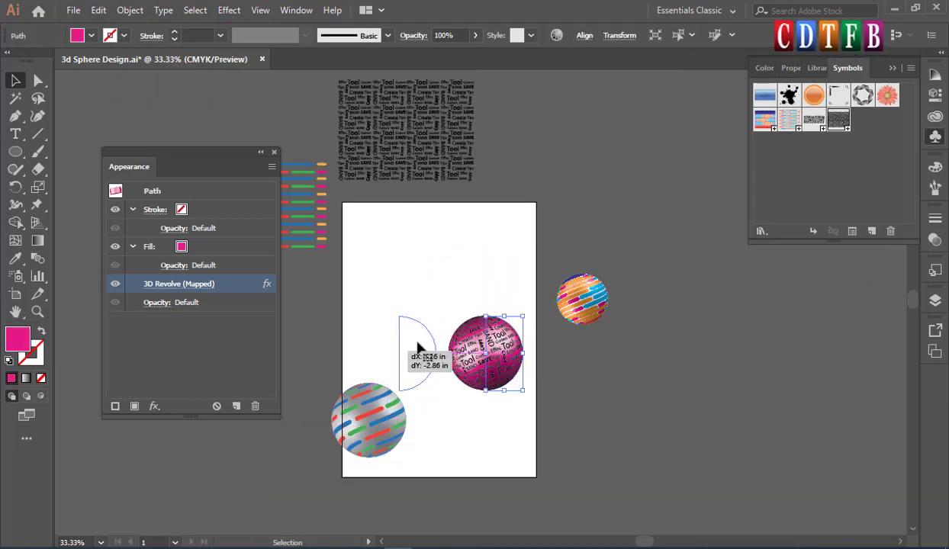
mouse_move(599, 305)
left_mouse_down()
mouse_move(451, 294)
mouse_move(481, 249)
left_mouse_up()
left_click(587, 272)
- Zoom in and pan to centre the three spheres in view
left_click_drag(347, 235, 544, 406)
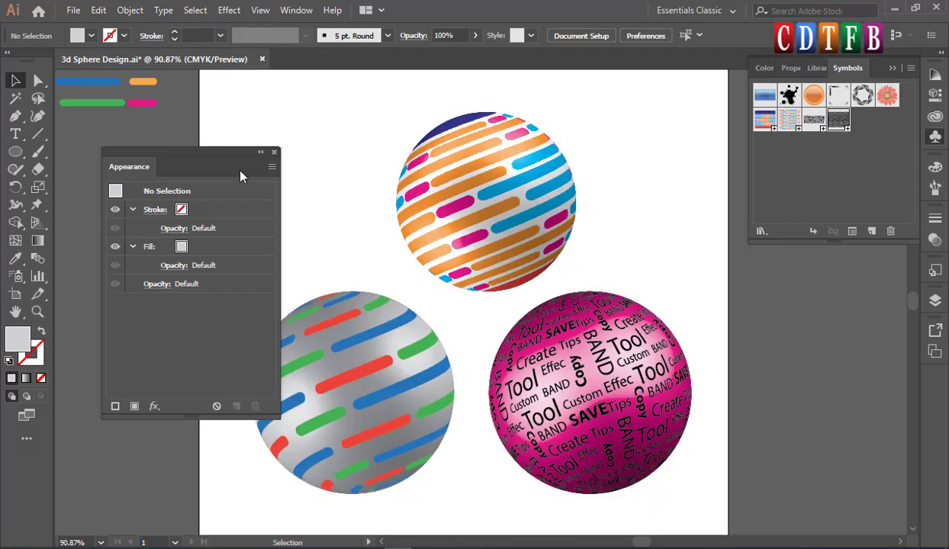
left_click(260, 153)
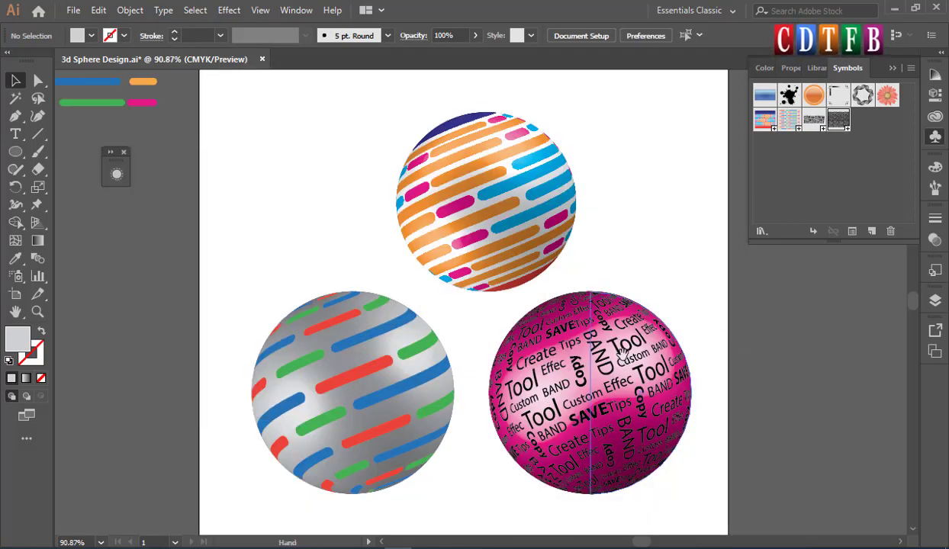
left_click_drag(607, 352, 548, 338)
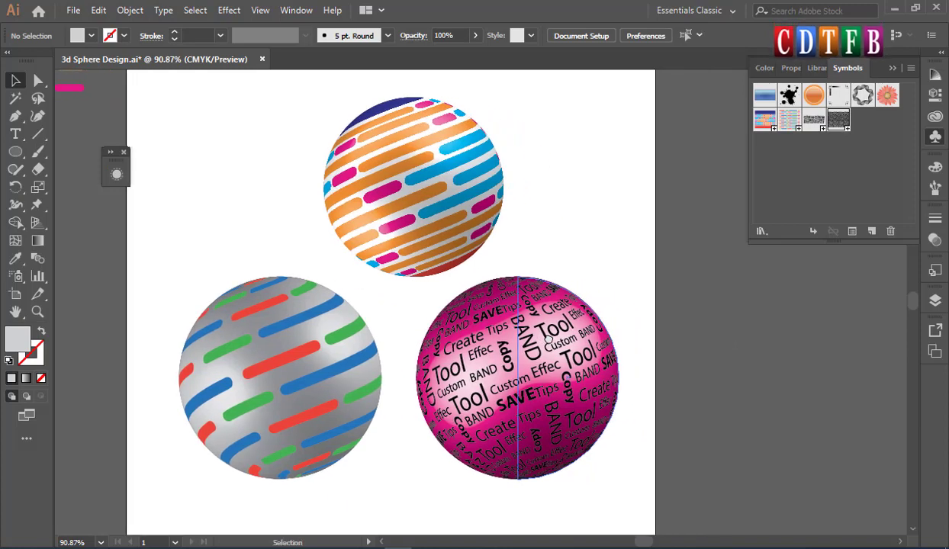